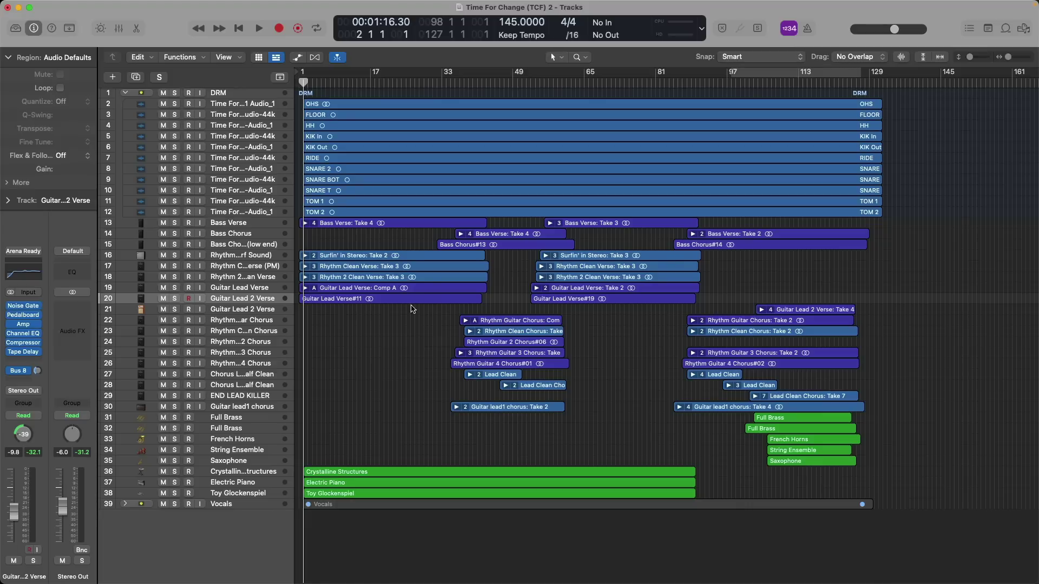
Zoom in on guitar tracks 16–21 and scroll horizontally toward bar 21
left_click_drag(299, 217, 868, 417)
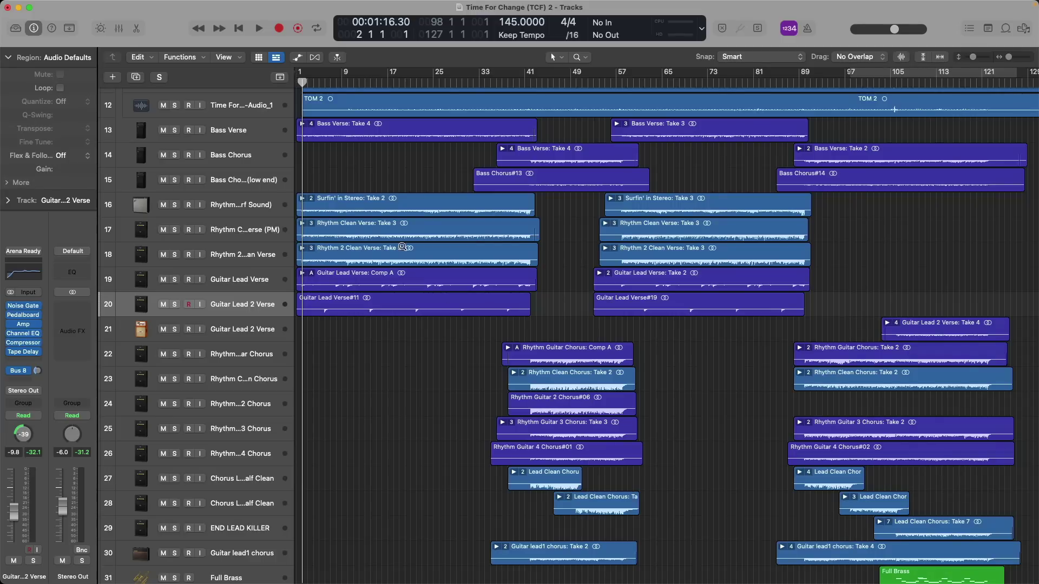
left_click_drag(390, 200, 560, 320)
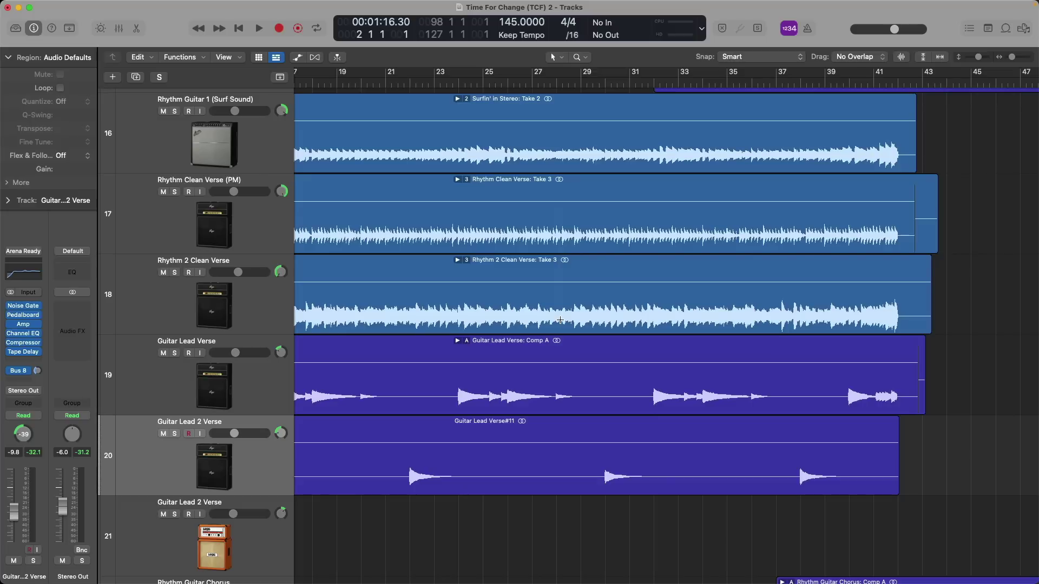
scroll(621, 383, "left", 5)
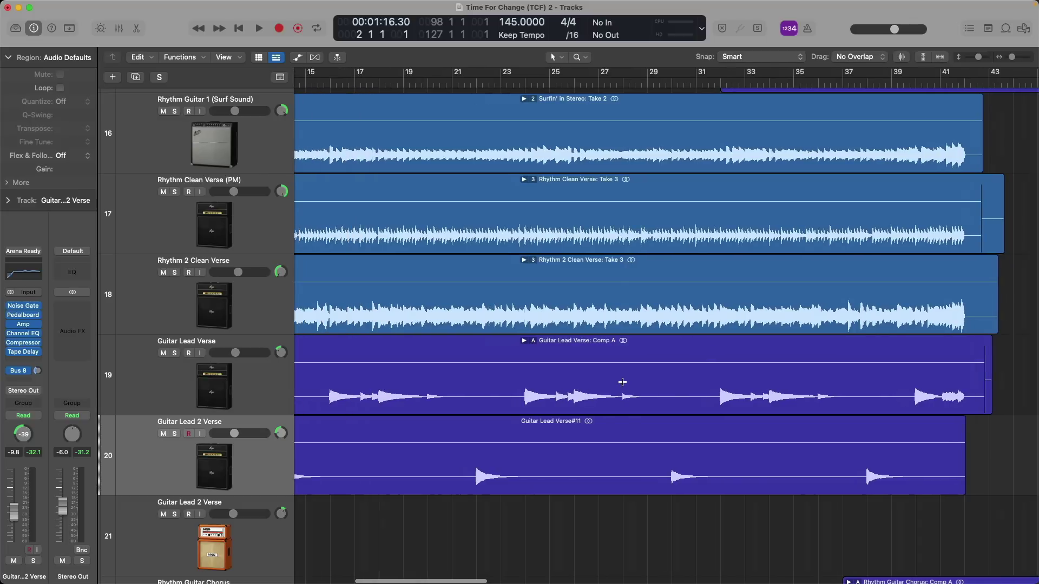
Solo track 20, Guitar Lead 2 Verse, and play it from bar 21 until about bar 26
left_click(474, 81)
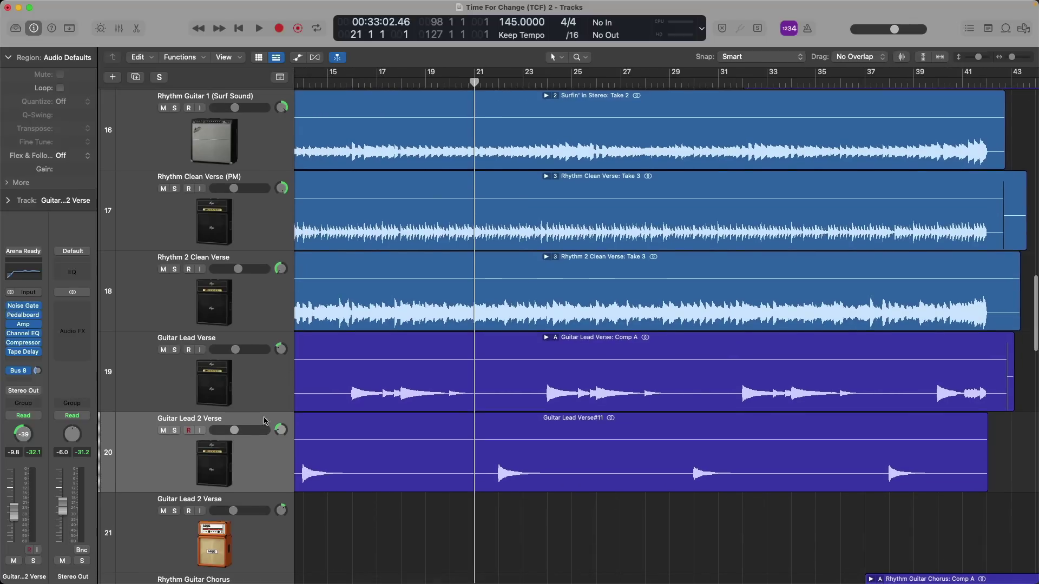
left_click(177, 431)
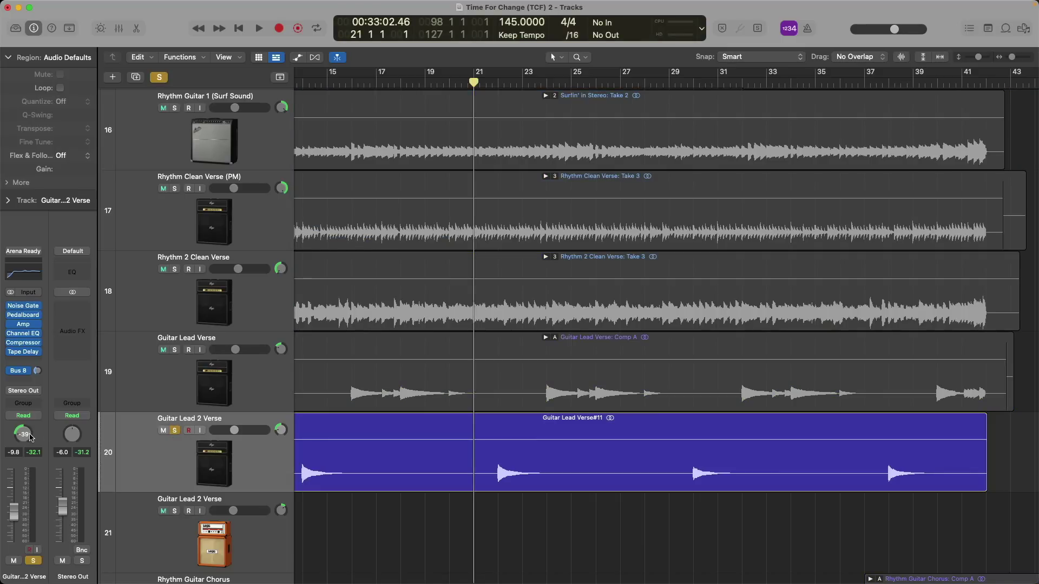
key("space")
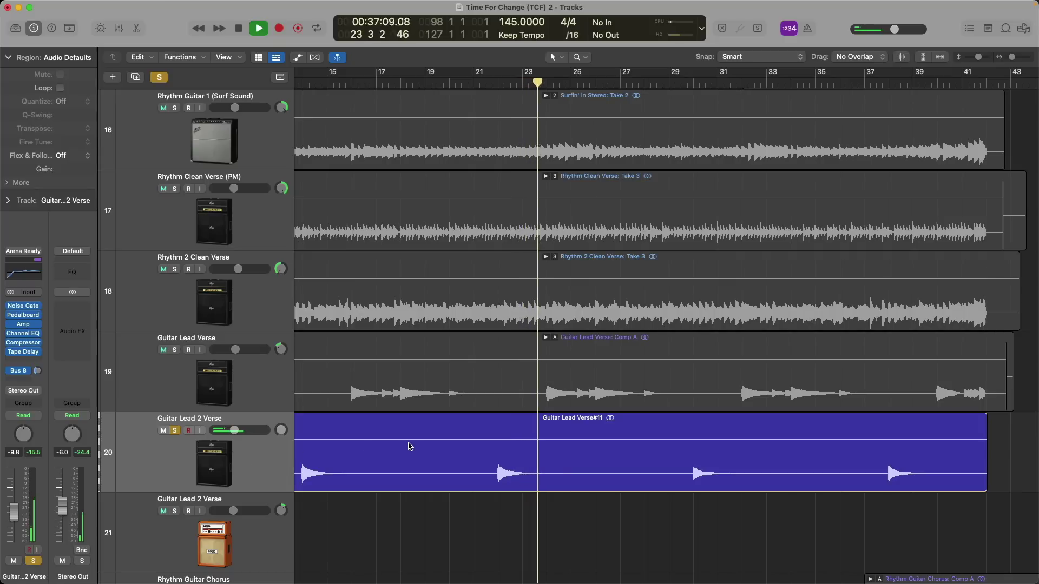
scroll(445, 432, "down", 1)
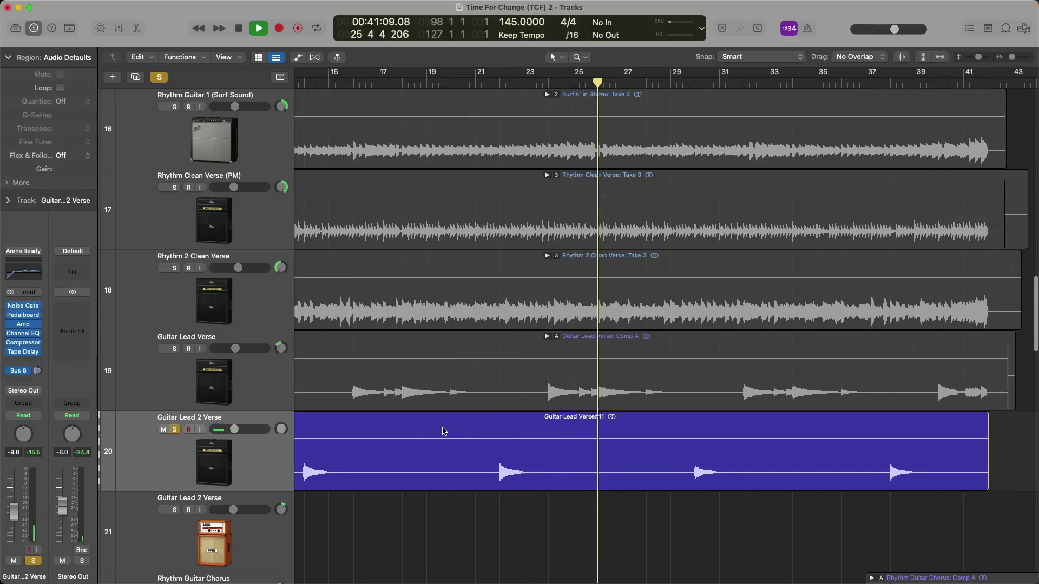
scroll(444, 432, "down", 1)
key("space")
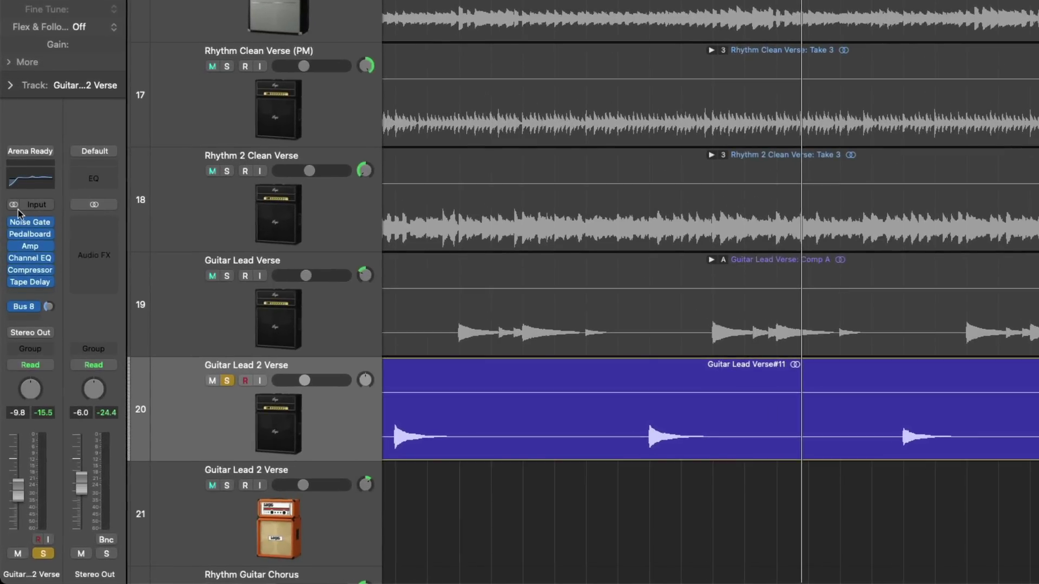
Toggle the Mixer open and closed, then replay the soloed Guitar Lead 2 Verse track
key("x")
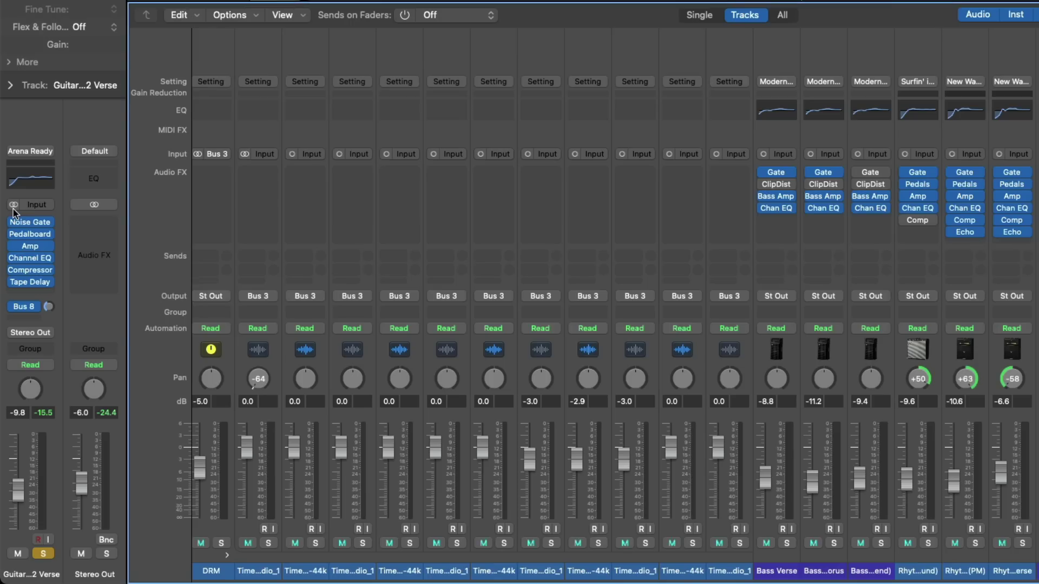
key("x")
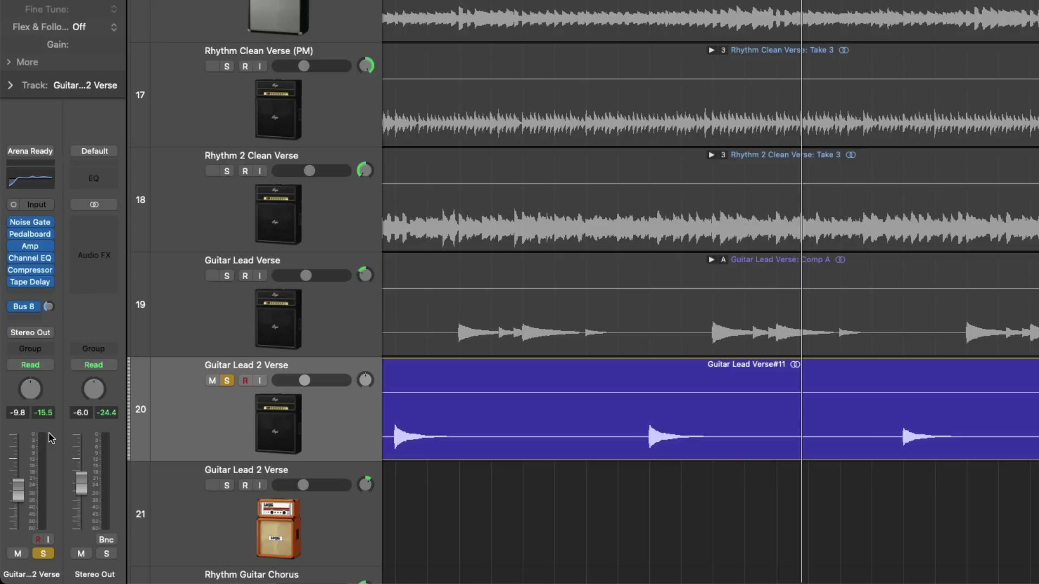
key("space")
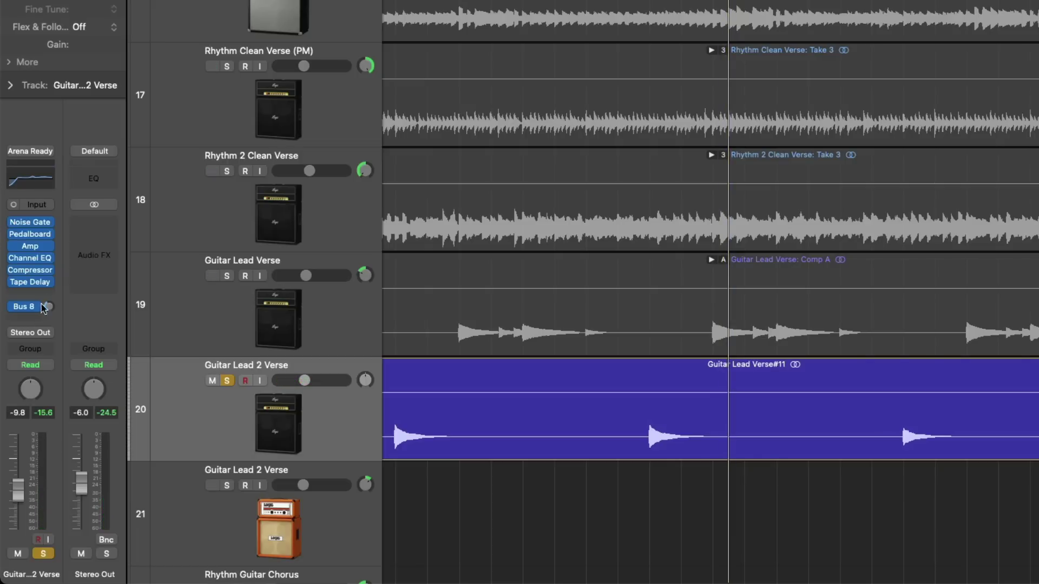
left_click(49, 223)
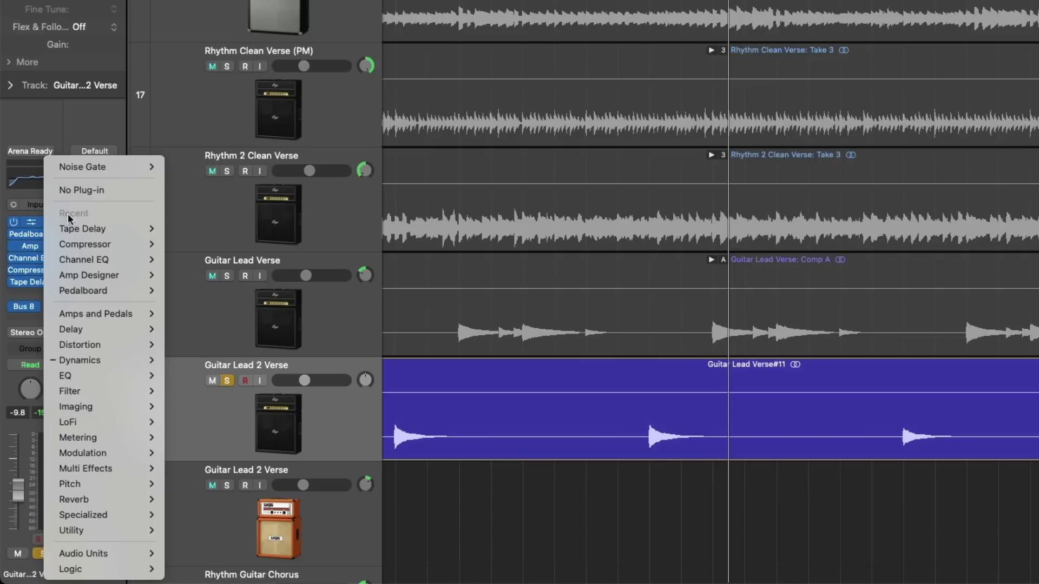
mouse_move(140, 167)
left_click(184, 166)
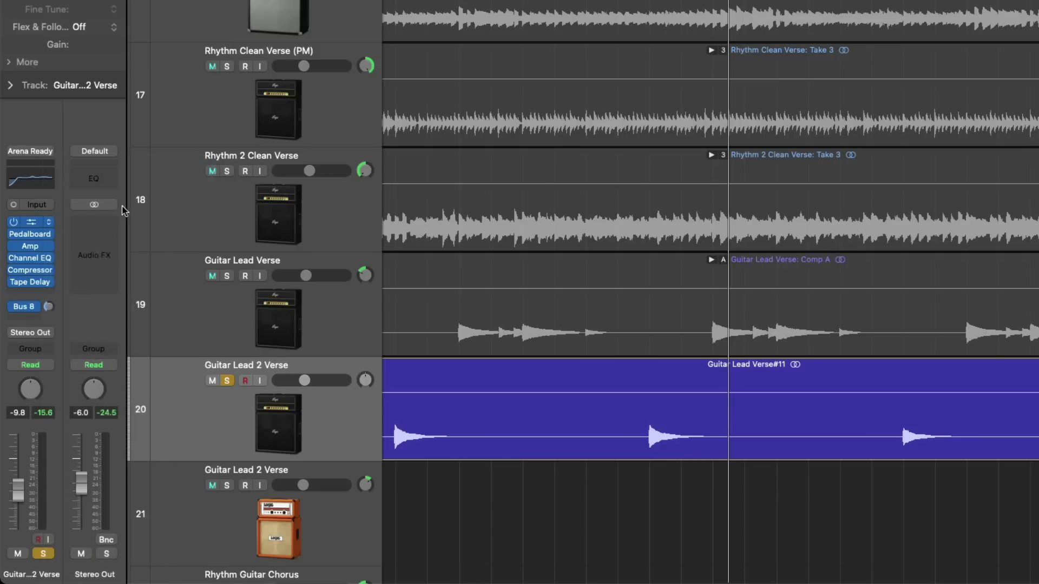
left_click(52, 236)
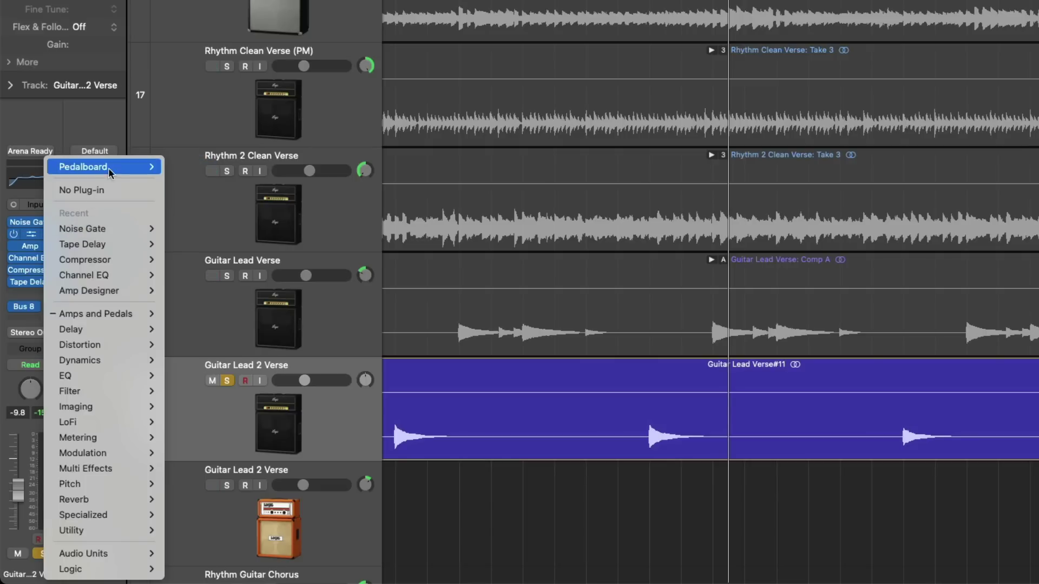
mouse_move(135, 166)
left_click(174, 167)
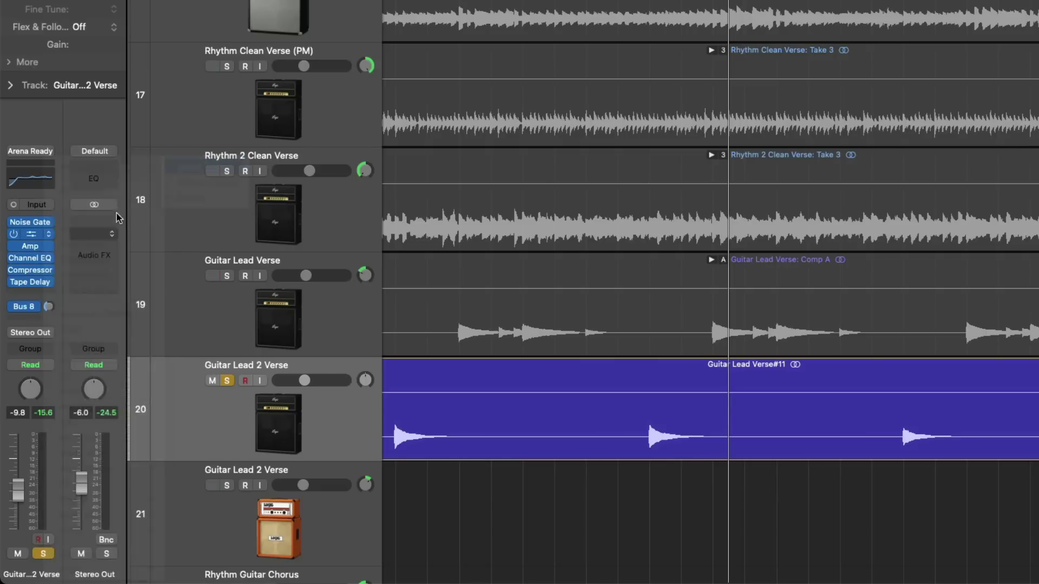
left_click(49, 248)
mouse_move(49, 248)
mouse_move(78, 167)
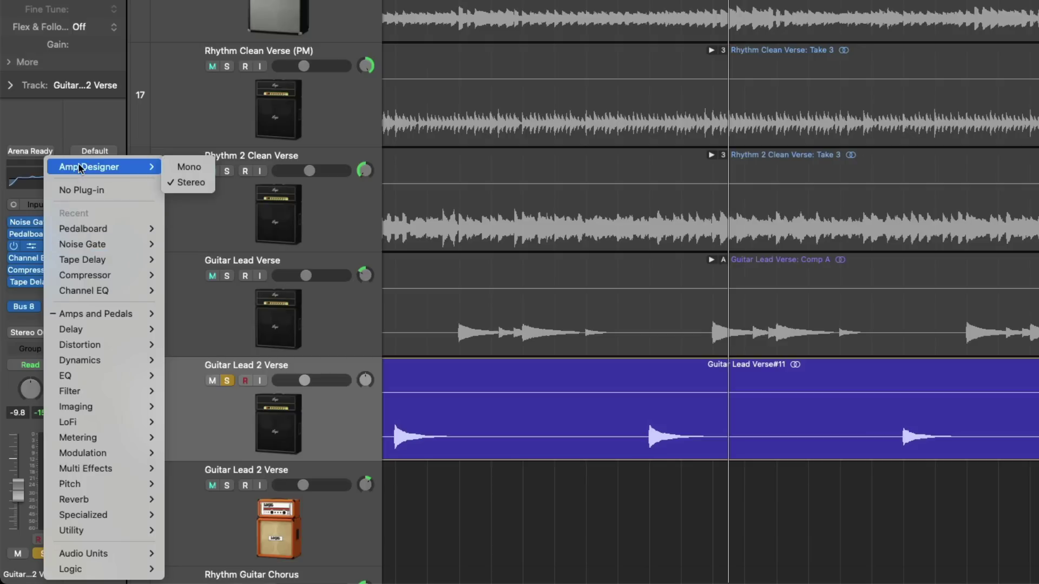
left_click(182, 172)
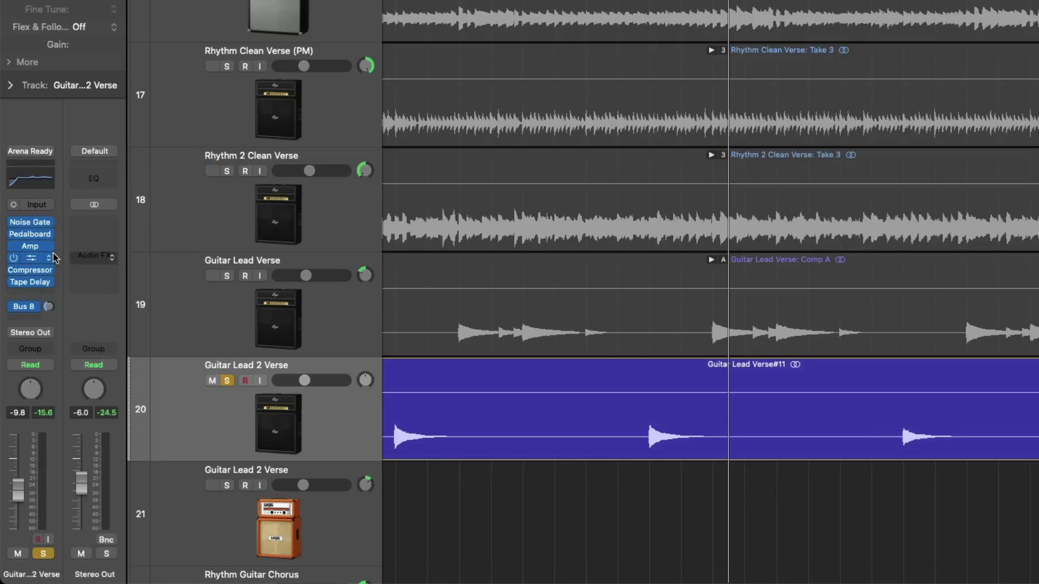
left_click(38, 246)
mouse_move(140, 166)
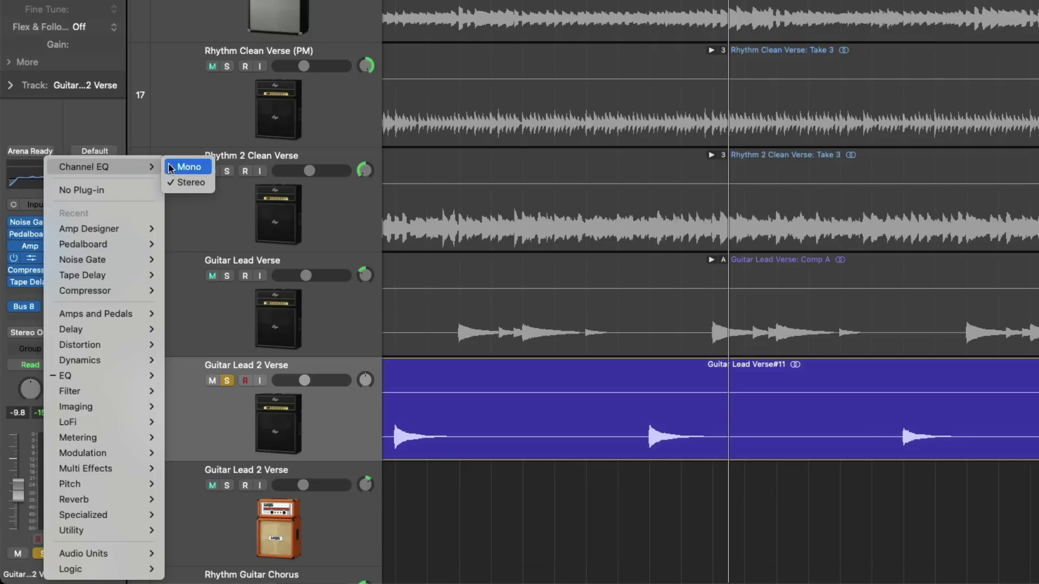
left_click(184, 166)
left_click(48, 270)
key("Escape")
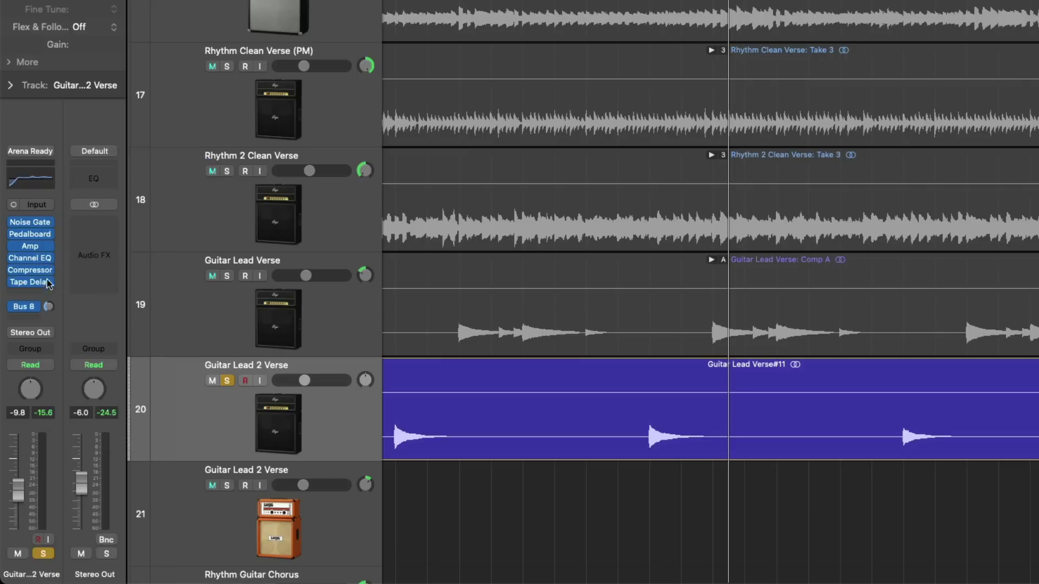
left_click(49, 282)
key("Escape")
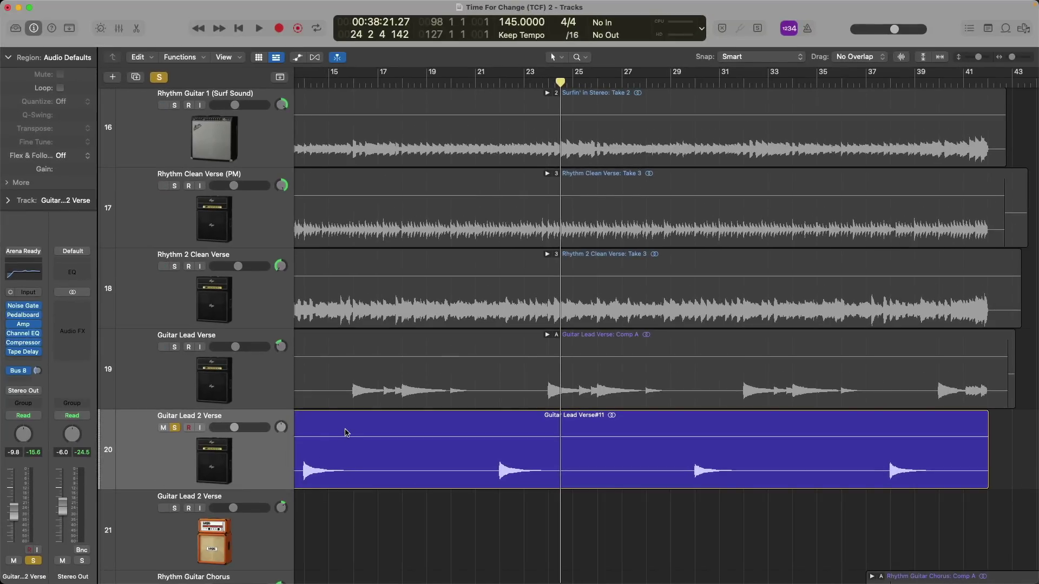
Select the Guitar Lead Verse#11 region and play it from about bar 21 to bar 27
left_click(346, 433)
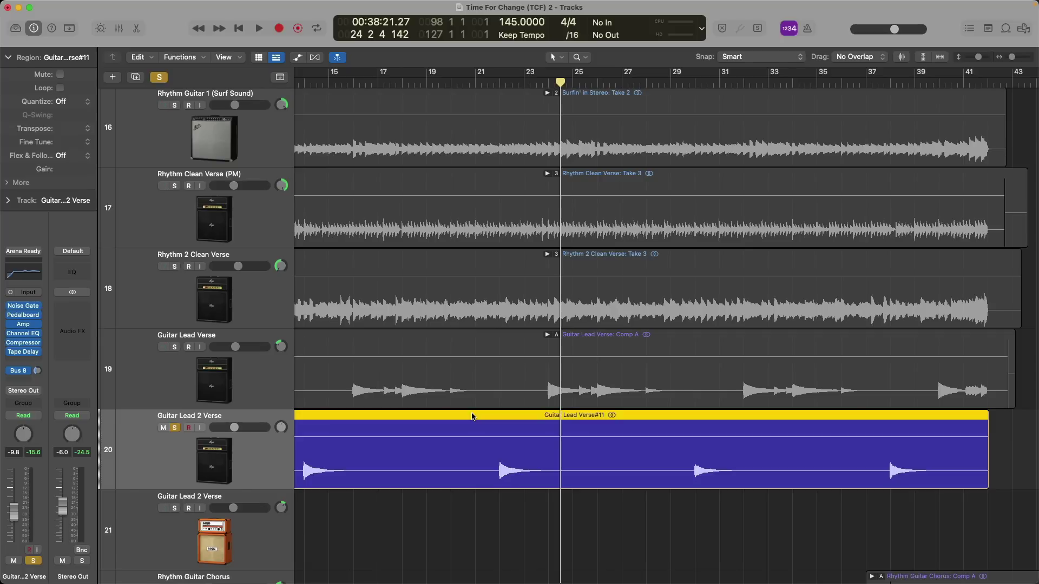
left_click(473, 417)
key("space")
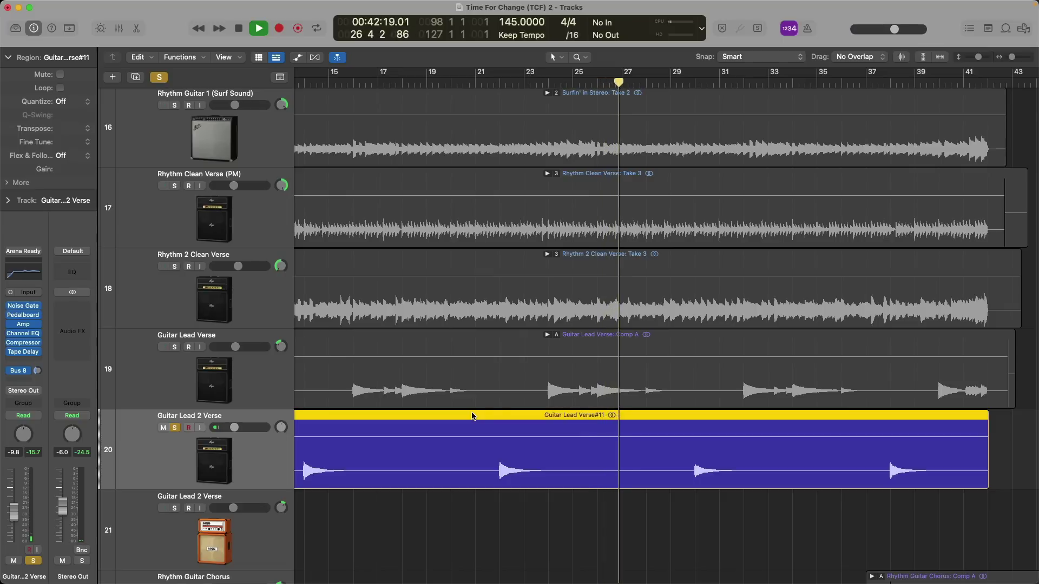
key("space")
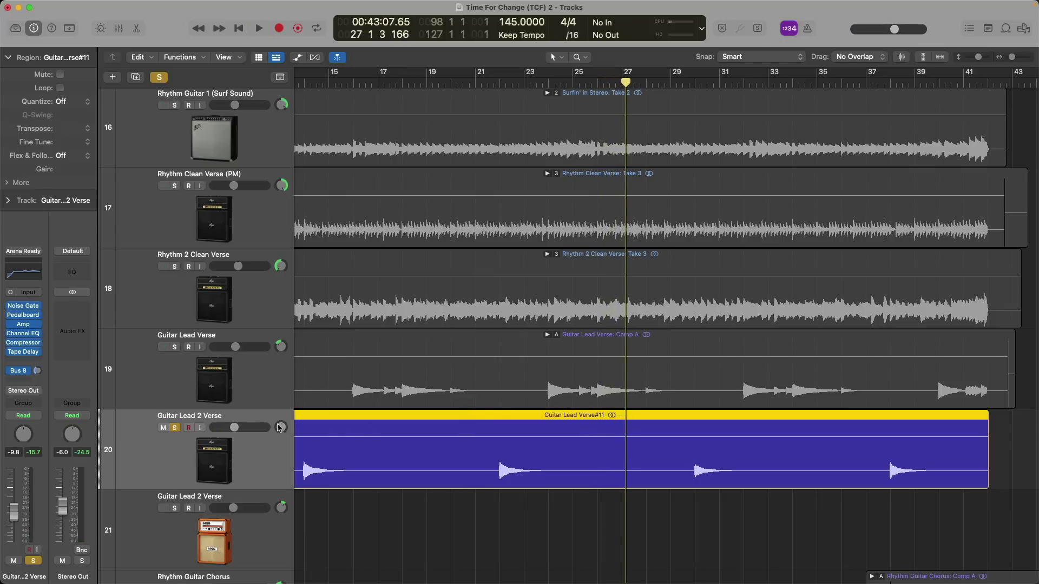
Open the Noise Gate settings, close the Pedalboard window and move the Noise Gate window higher
left_click(26, 309)
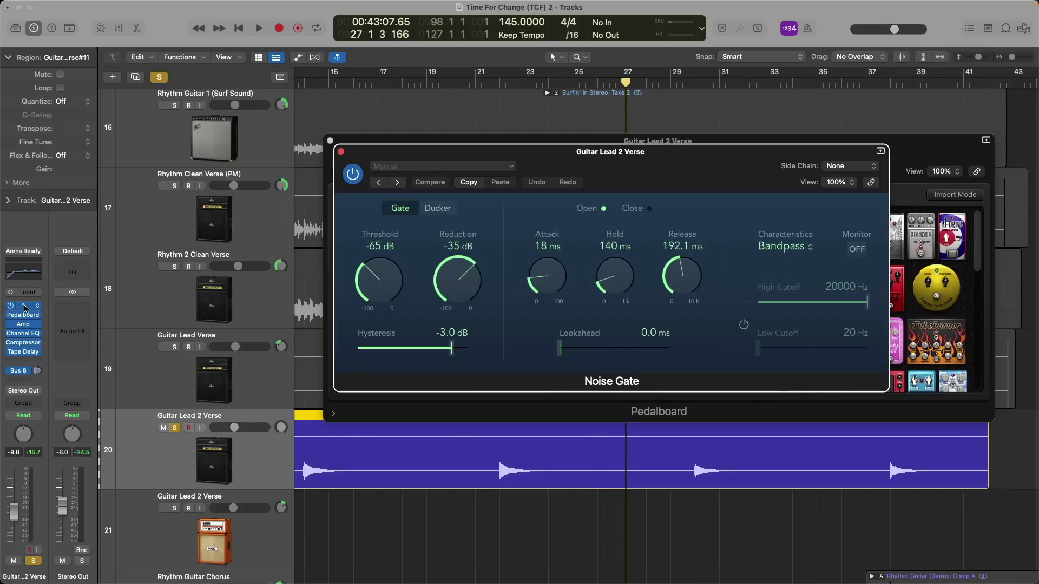
left_click(329, 141)
left_click_drag(384, 149, 440, 132)
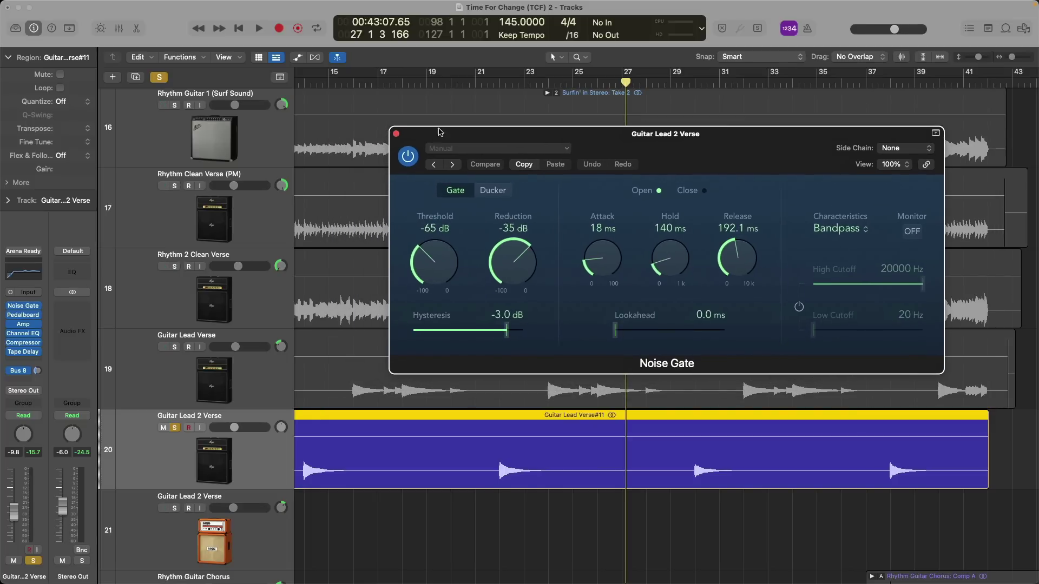
Play from about bar 20.7, then delete a middle stretch of the Guitar Lead Verse#11 region
left_click(458, 86)
key("space")
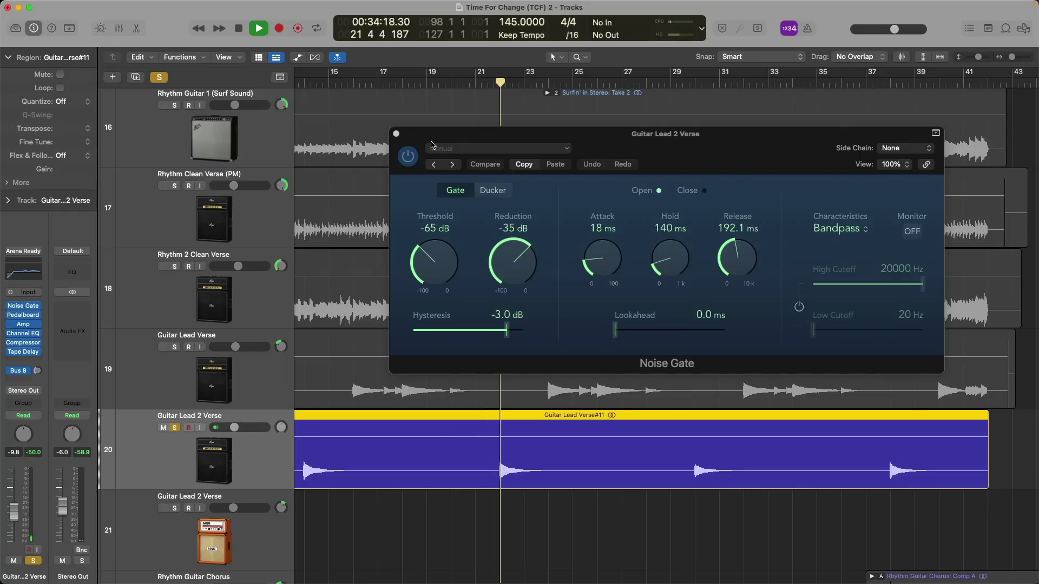
key("space")
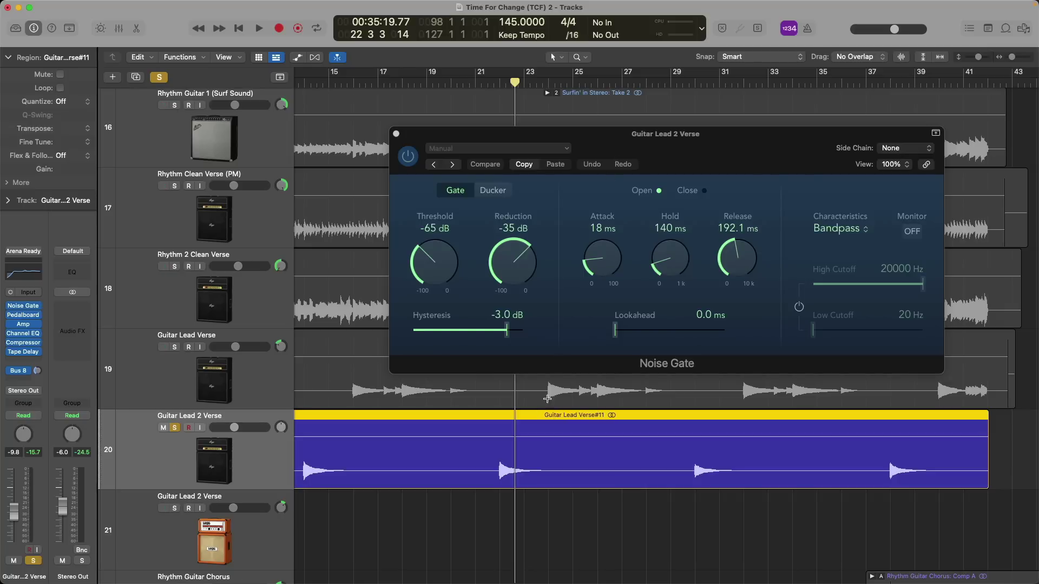
left_click_drag(494, 475, 360, 471)
key("Delete")
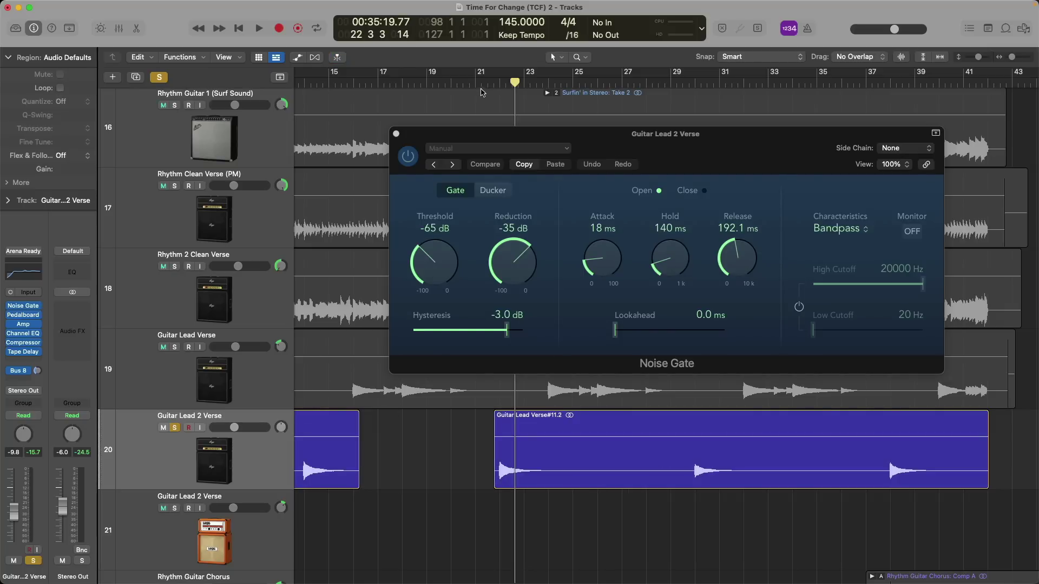
Trim the quiet lead-in off the guitar region's start and audition the result
double_click(494, 82)
key("space")
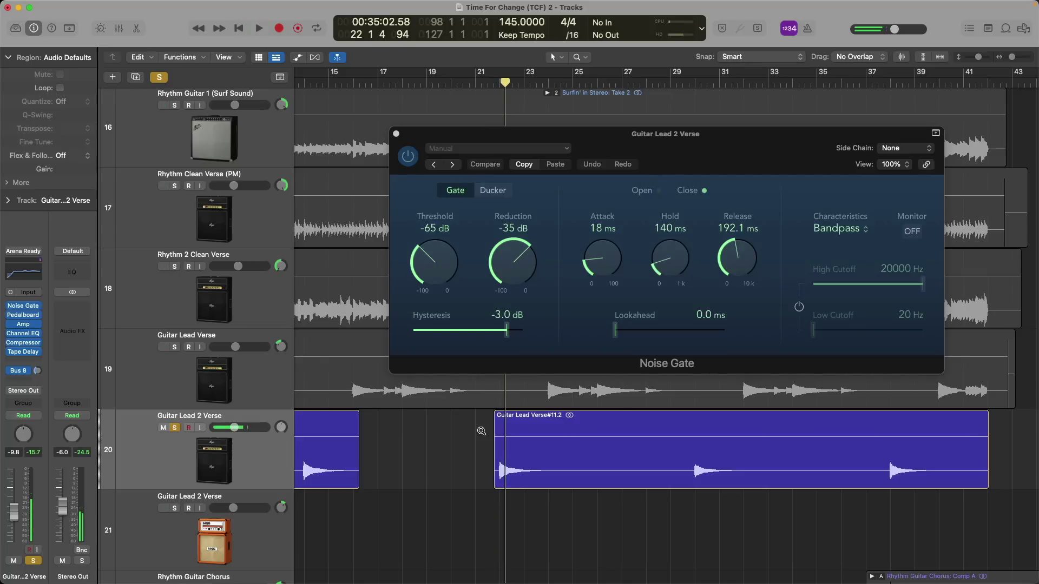
left_click_drag(481, 429, 539, 474)
left_click_drag(442, 474, 537, 463)
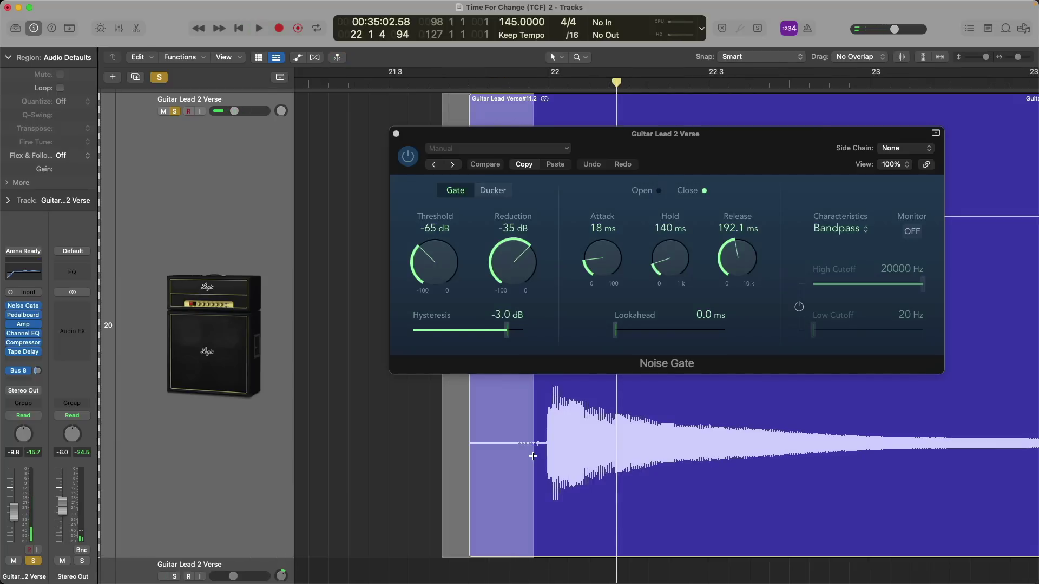
key("Delete")
key("space")
left_click(503, 391, "ctrl+alt")
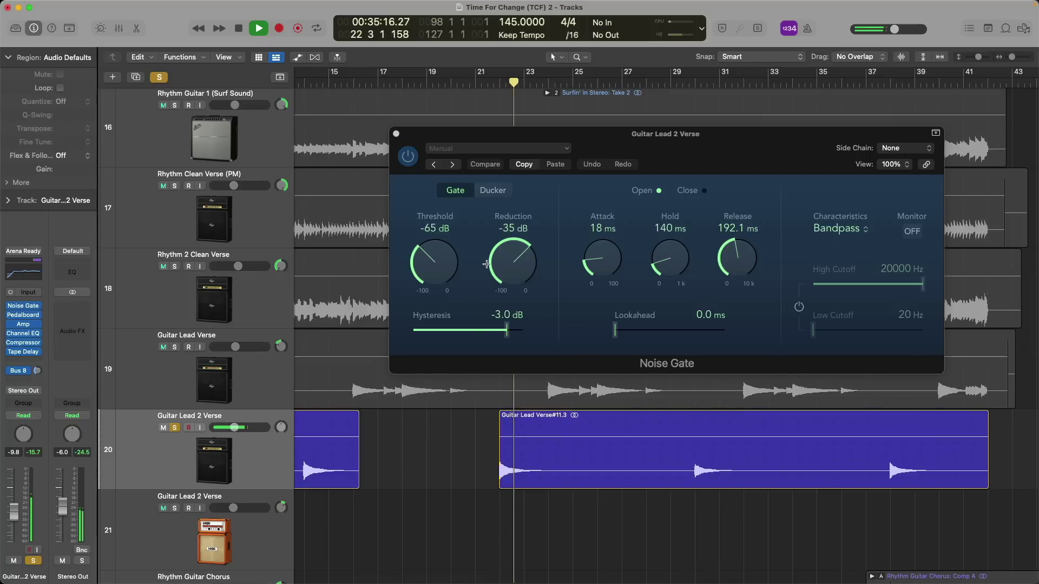
key("space")
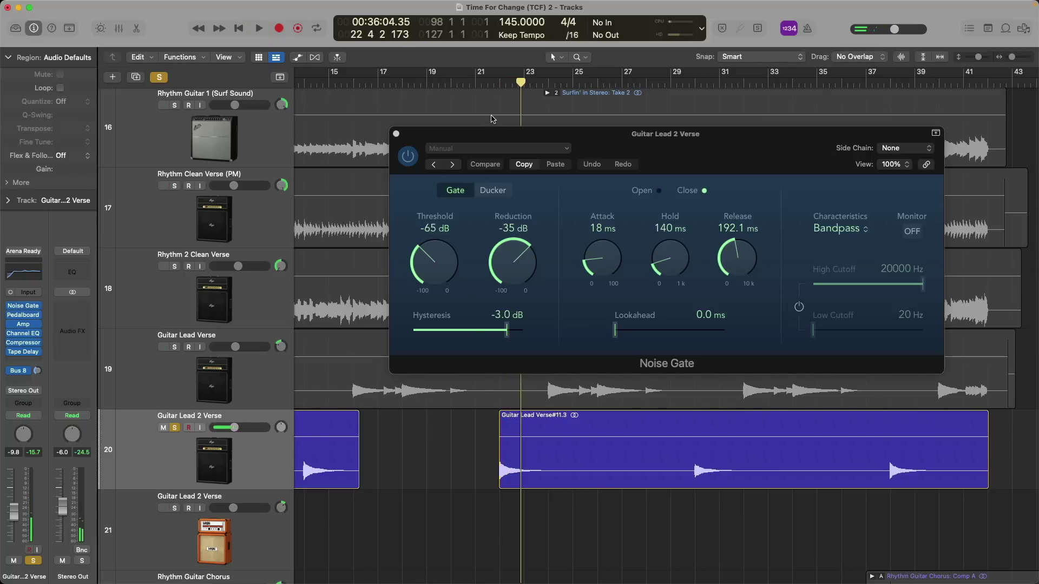
Cut the region's middle, fade out the left piece, audition it, then undo all edits
key("space")
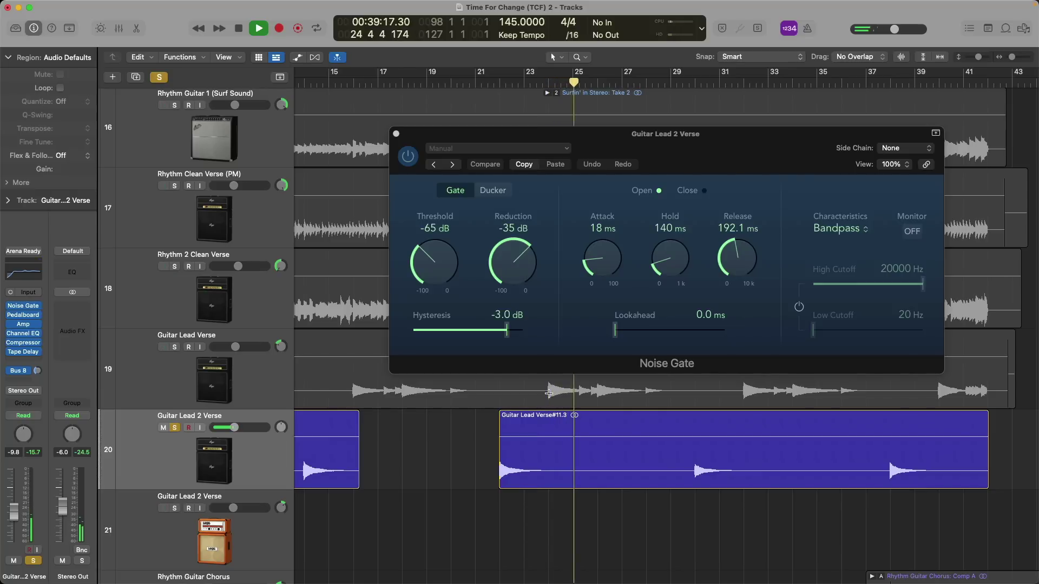
key("space")
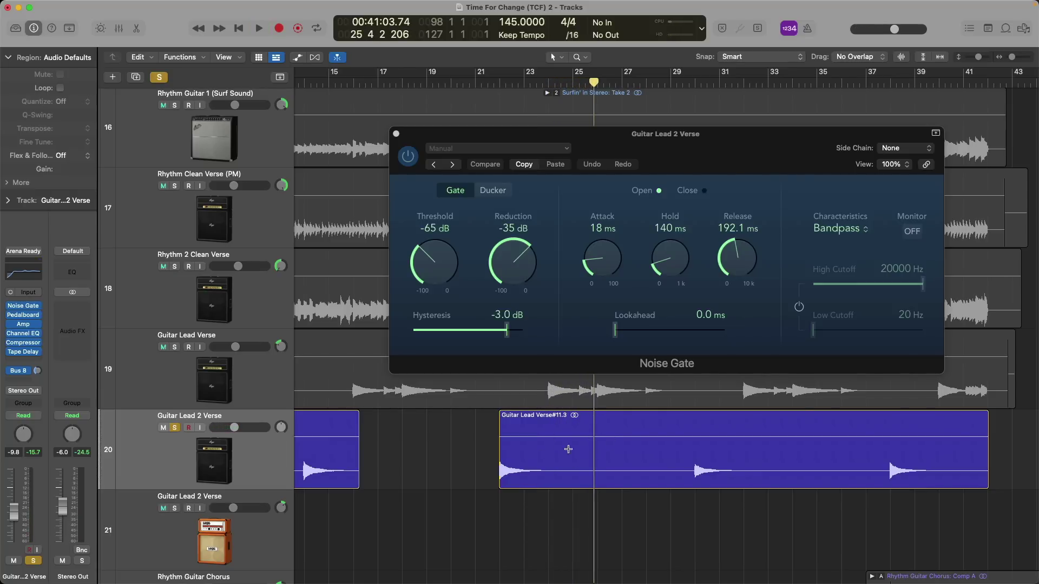
left_click_drag(549, 479, 687, 464)
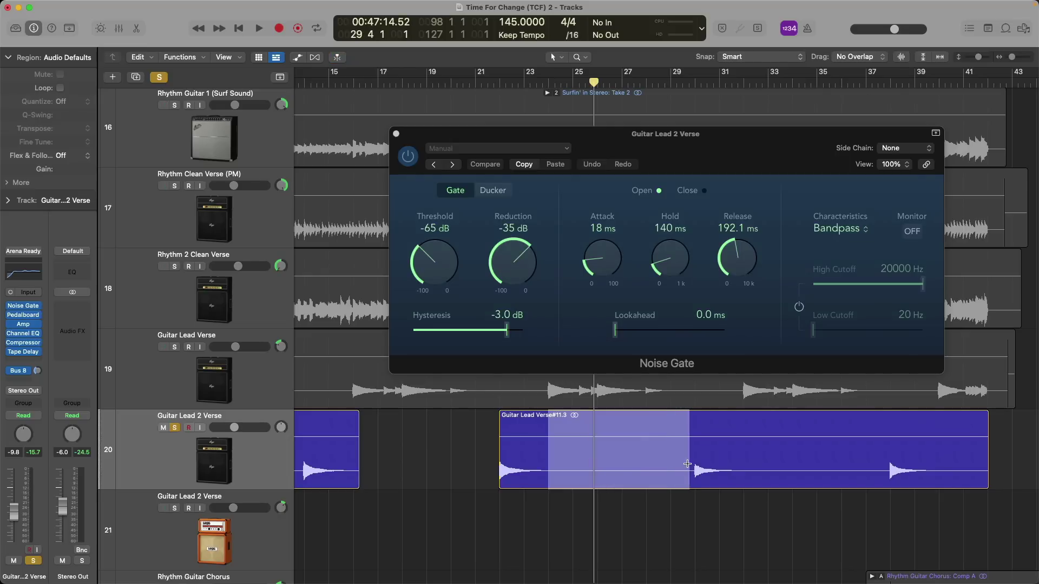
key("Delete")
left_click(543, 423)
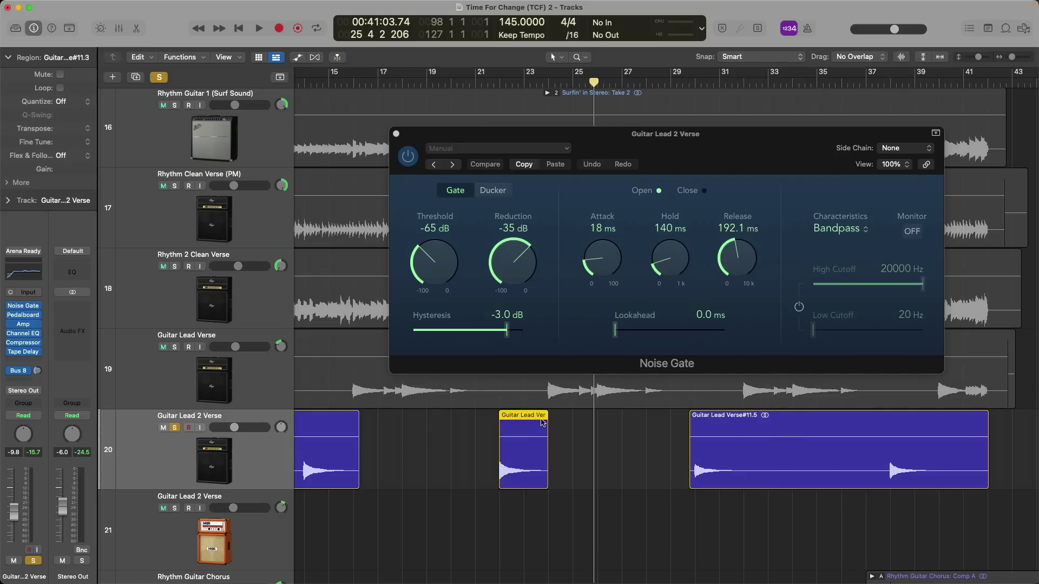
left_click_drag(547, 414, 527, 418)
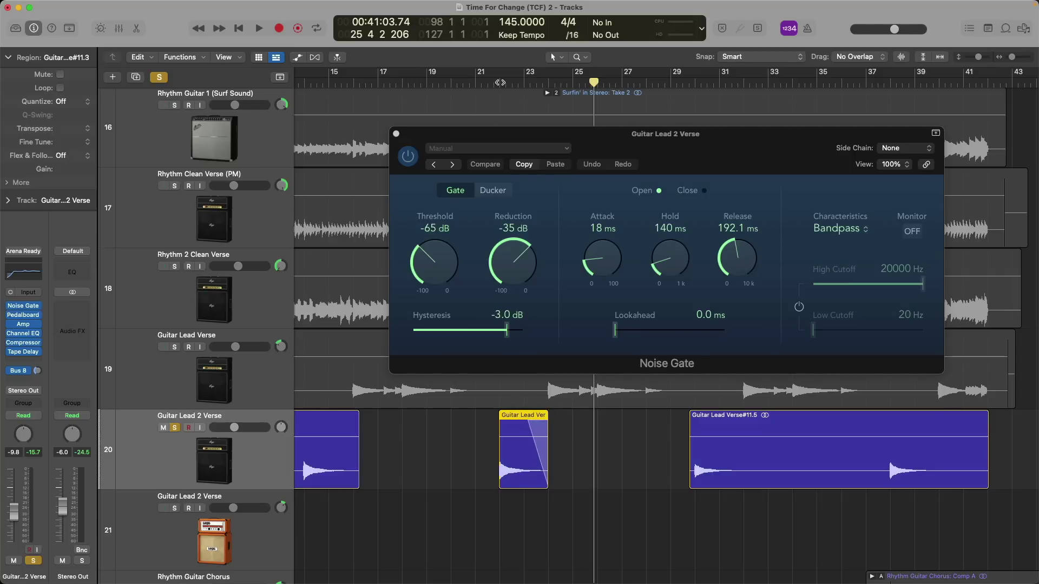
key("shift+Return")
key("space")
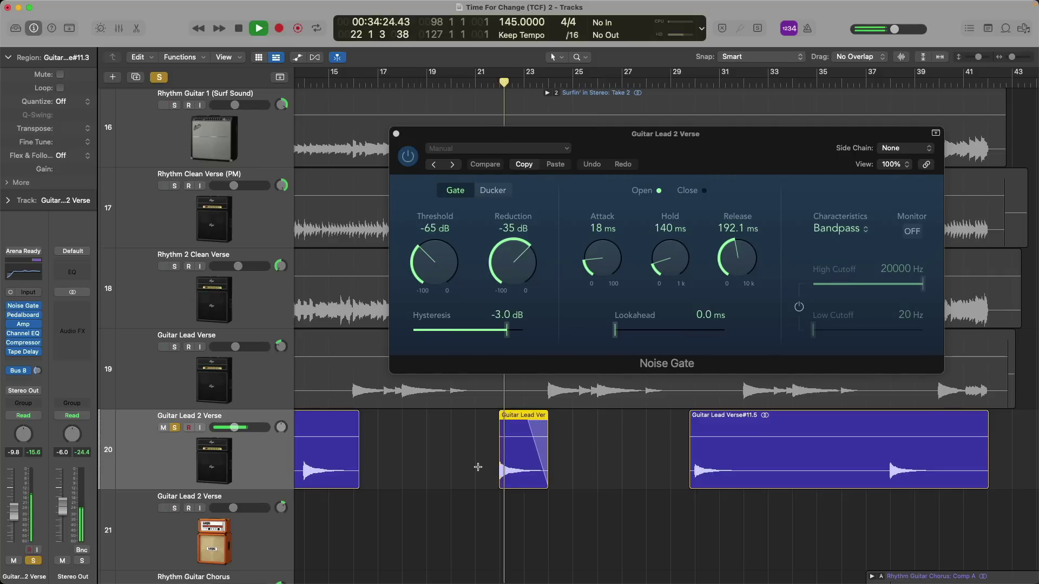
key("z")
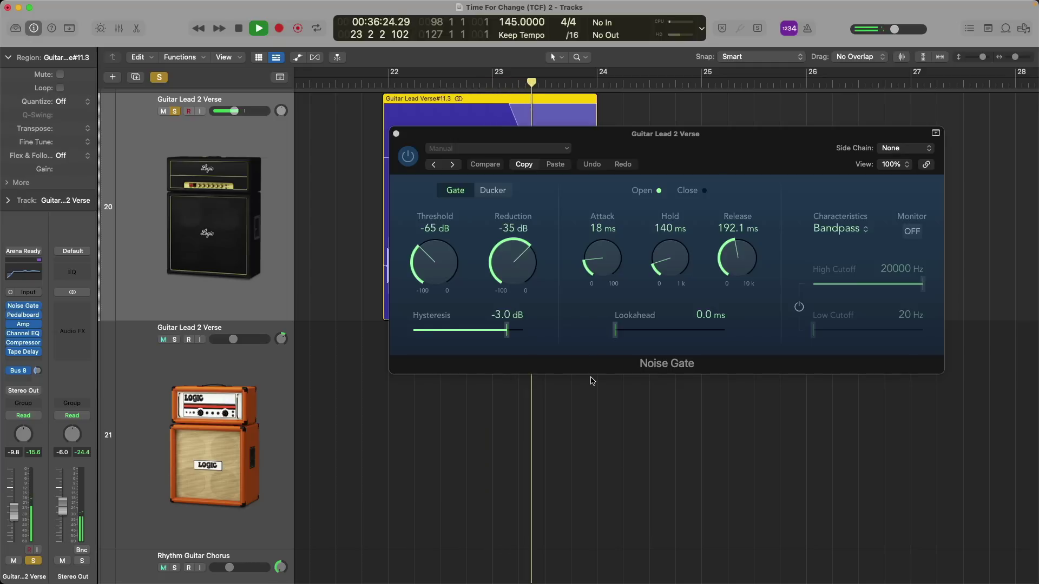
key("z")
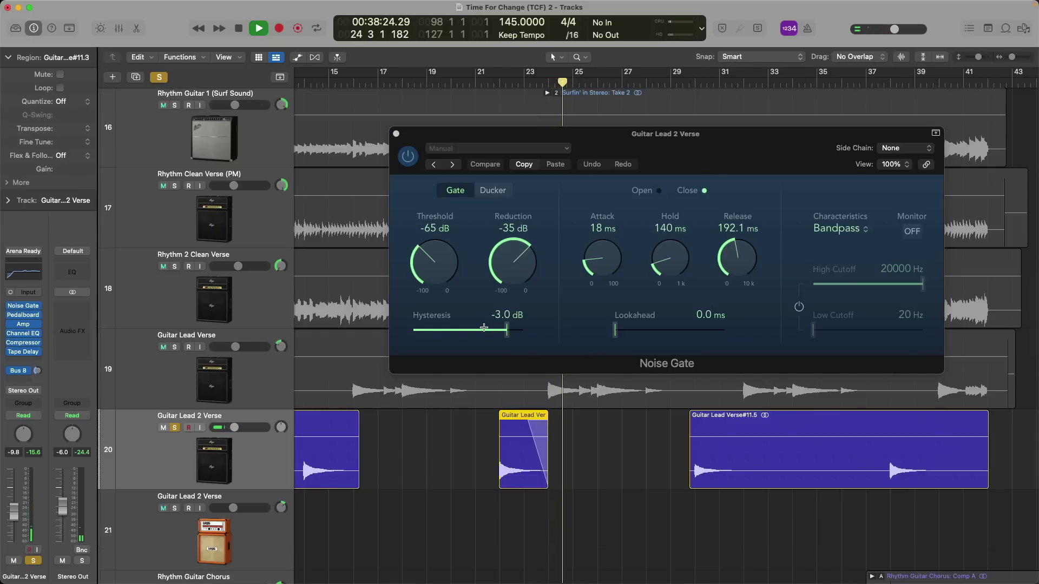
key("space")
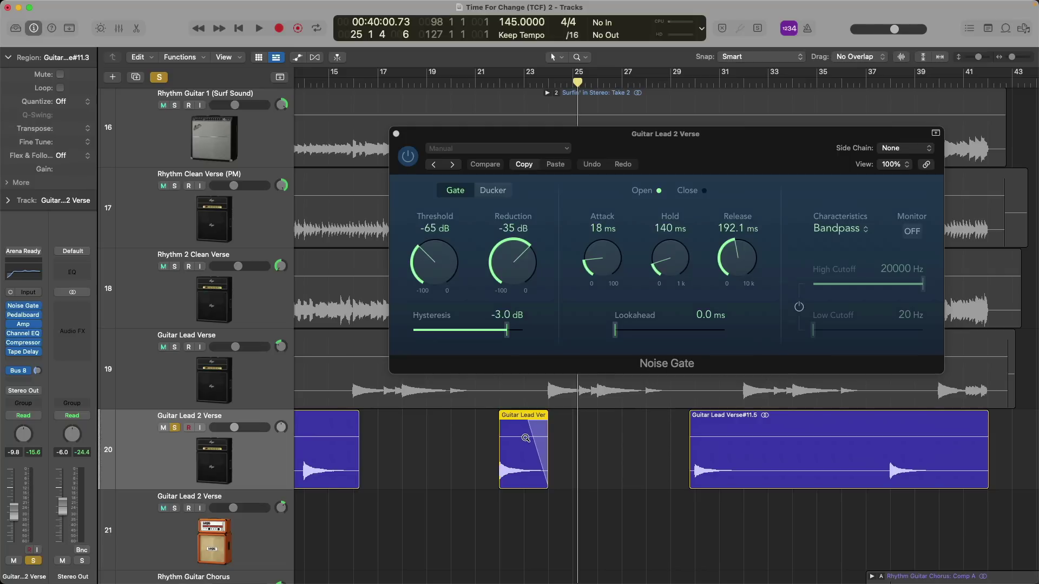
key("super+z")
key("super+z")
key("super+z")
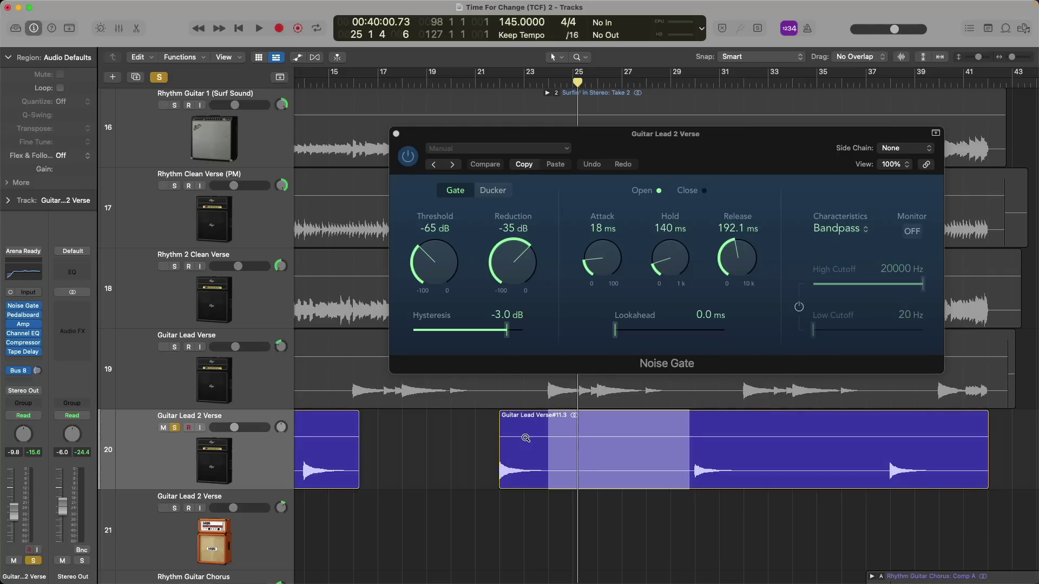
Close the Noise Gate window and show Guitar Lead Verse#11.wav in the audio File editor
left_click(527, 503)
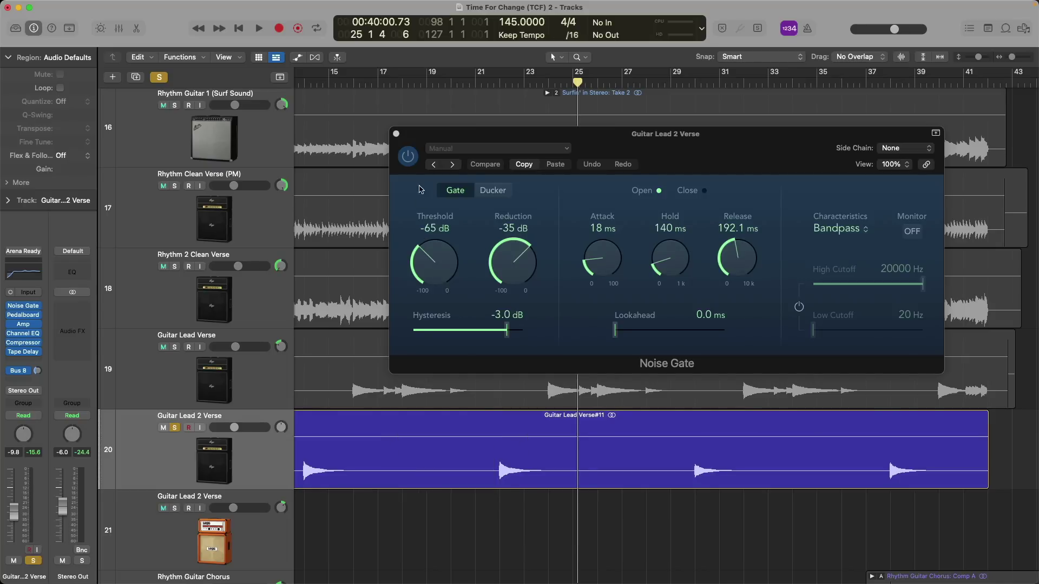
left_click(396, 134)
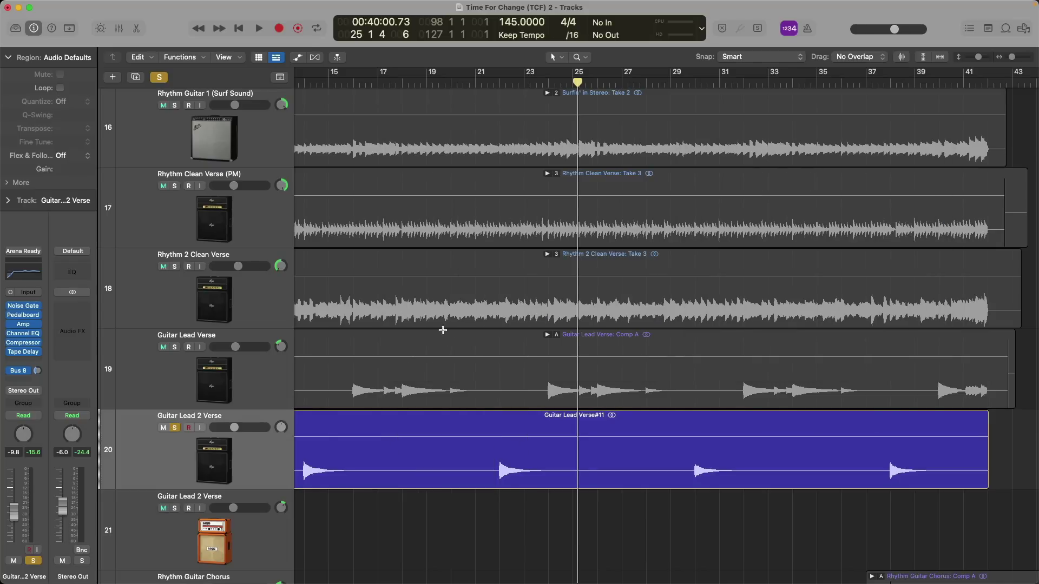
left_click(472, 416)
left_click(472, 414, "ctrl+alt")
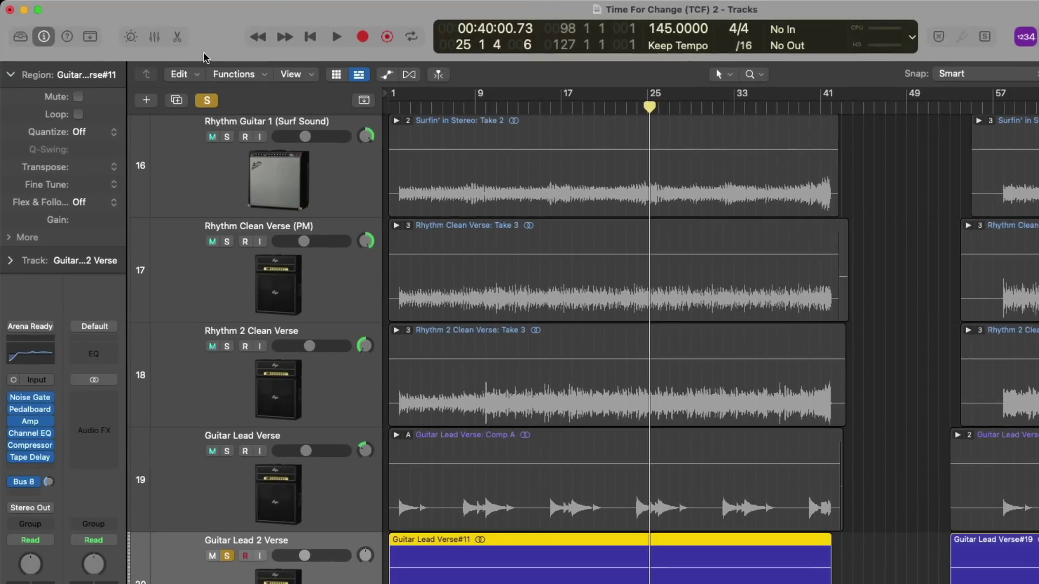
left_click(176, 38)
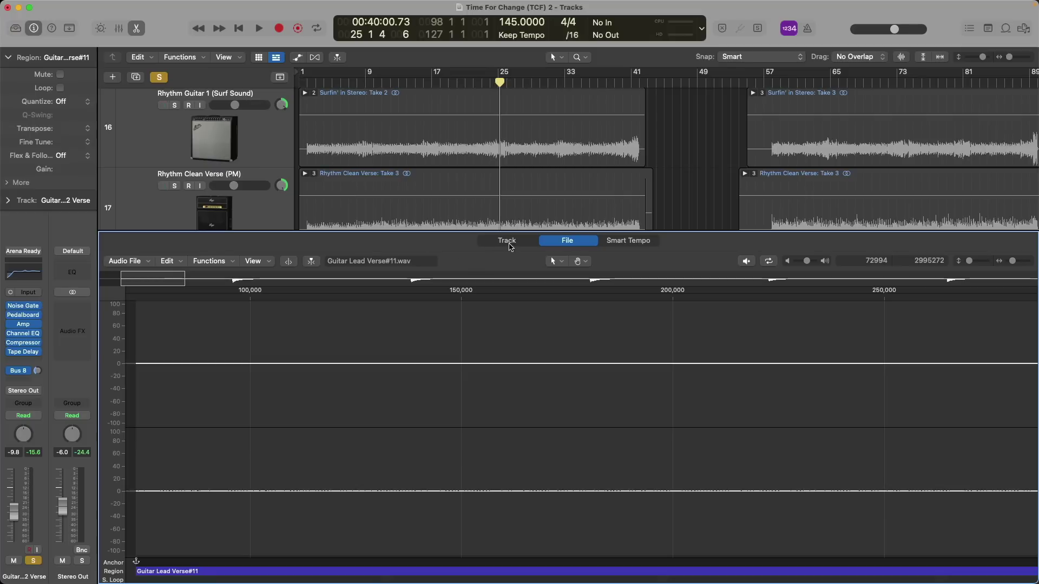
left_click(509, 244)
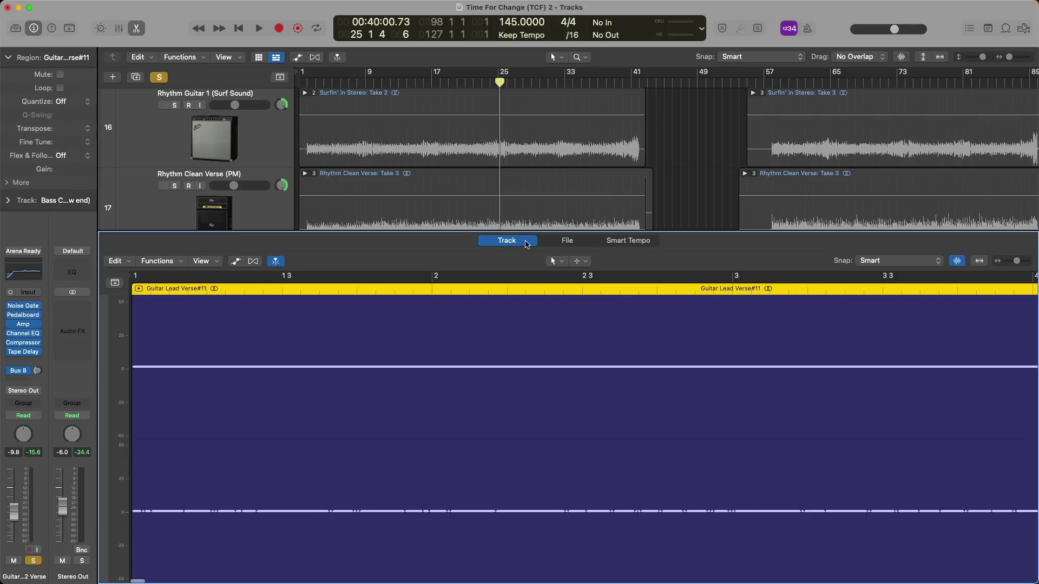
left_click(564, 240)
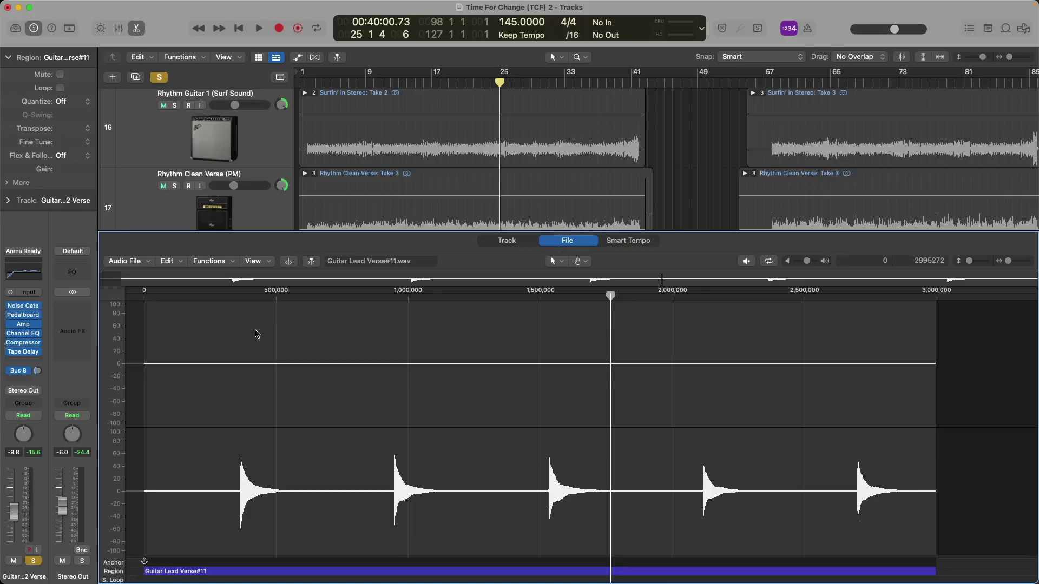
Create a .dup backup of Guitar Lead Verse#11.wav with Audio File > Create Backup
left_click(151, 264)
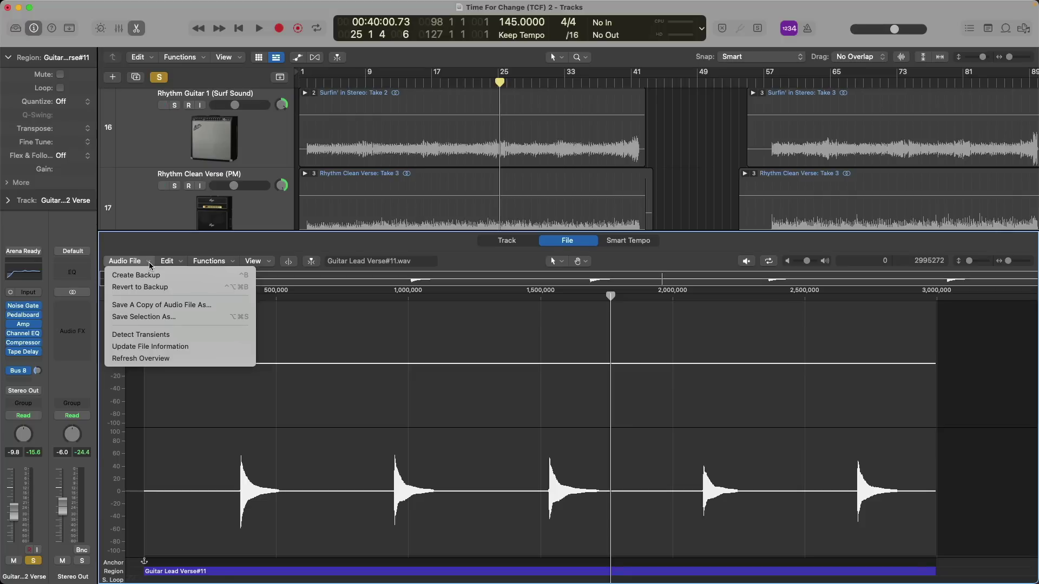
left_click(177, 276)
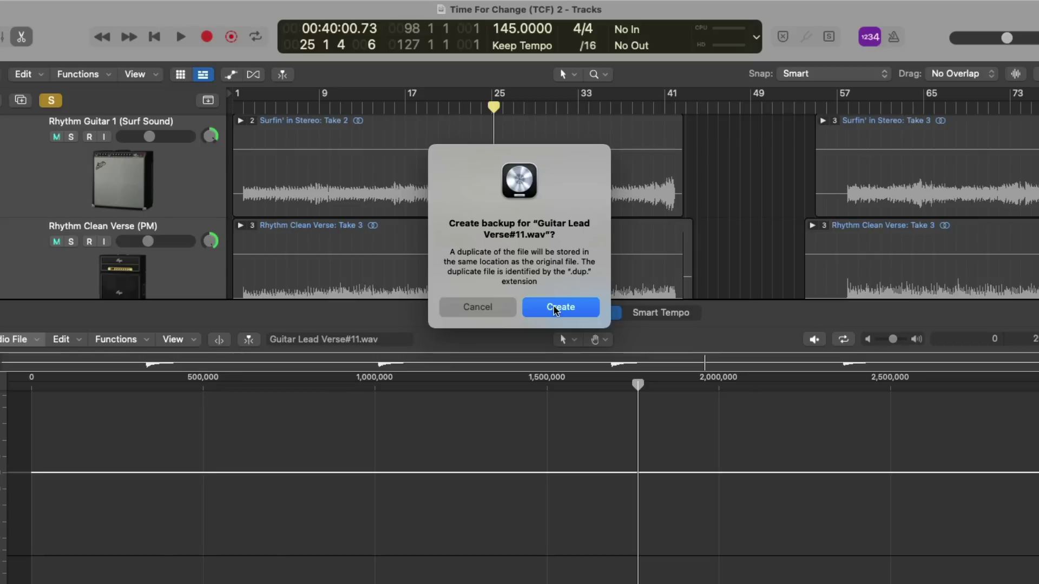
left_click(558, 307)
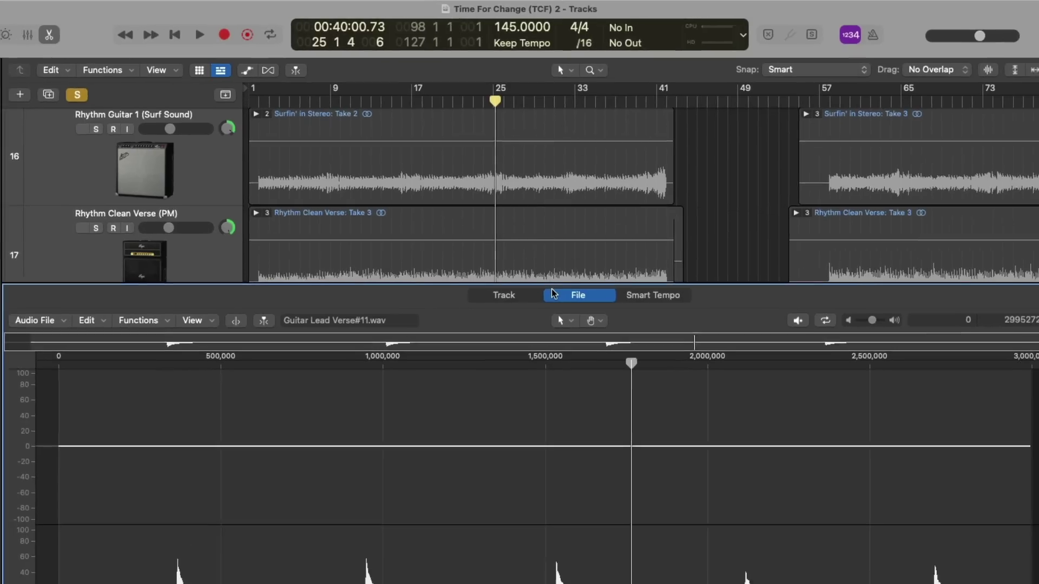
In Finder, open the Time For Change (TCF) 2 project package's Media > Audio Files folder
key("super+Tab")
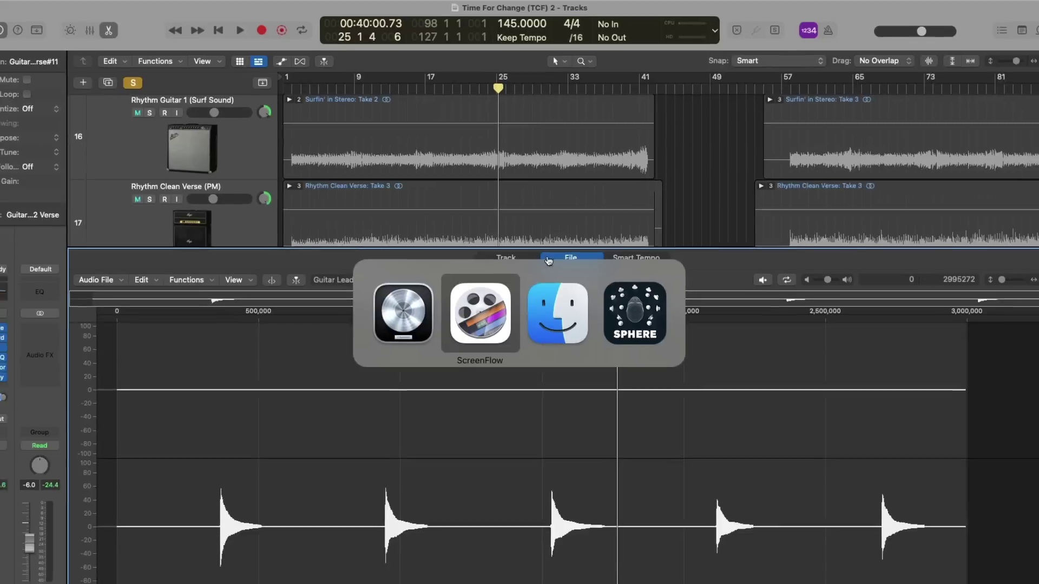
key("super+Tab")
mouse_move(349, 576)
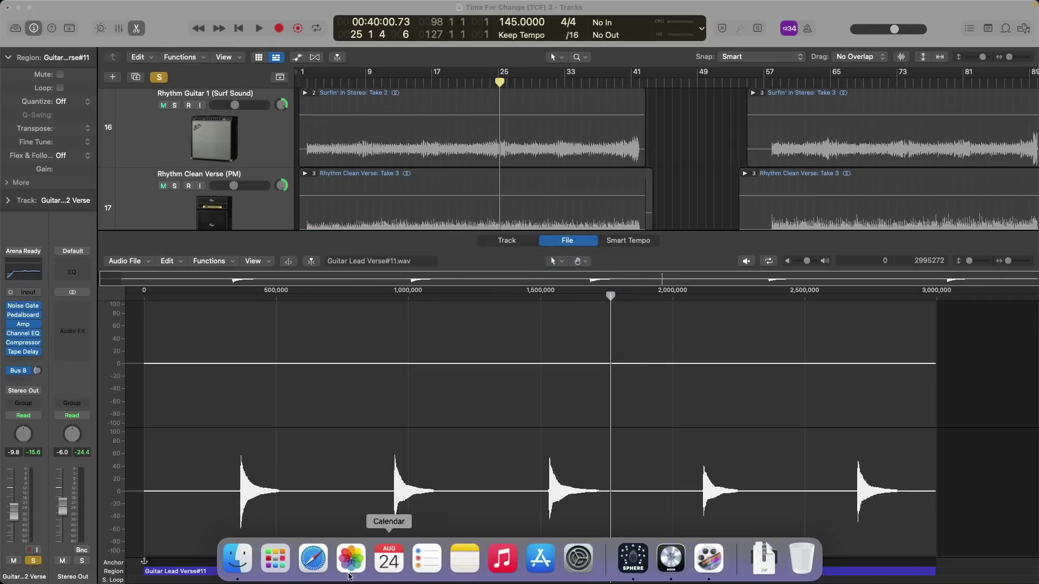
left_click(238, 563)
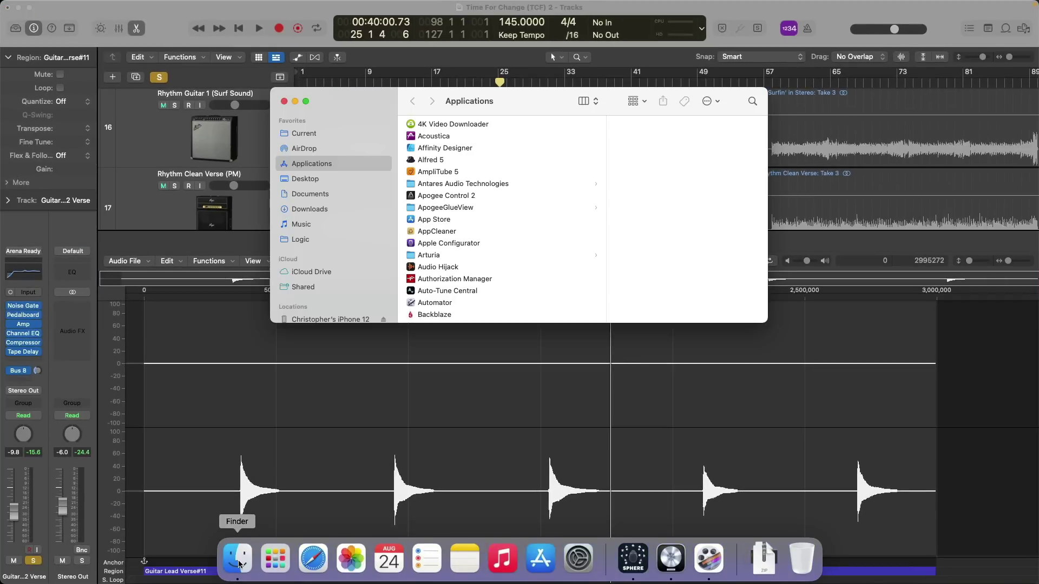
left_click(335, 183)
left_click(451, 136)
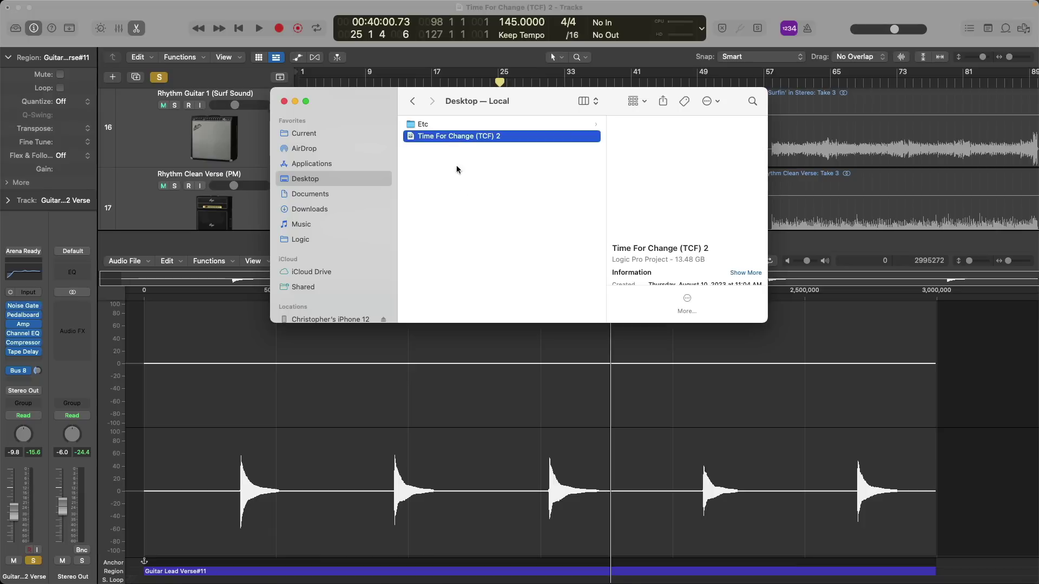
right_click(469, 138)
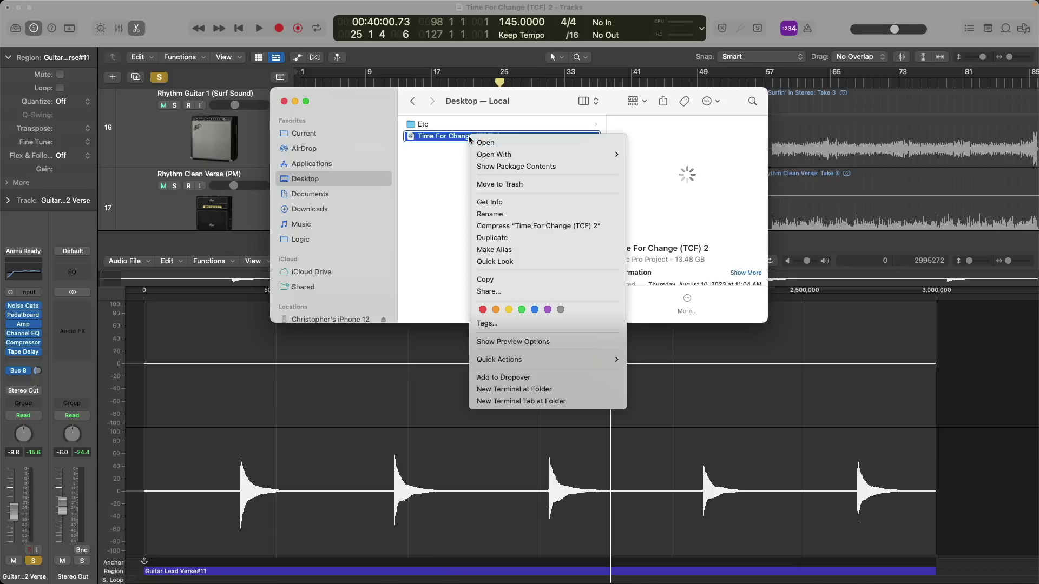
left_click(512, 166)
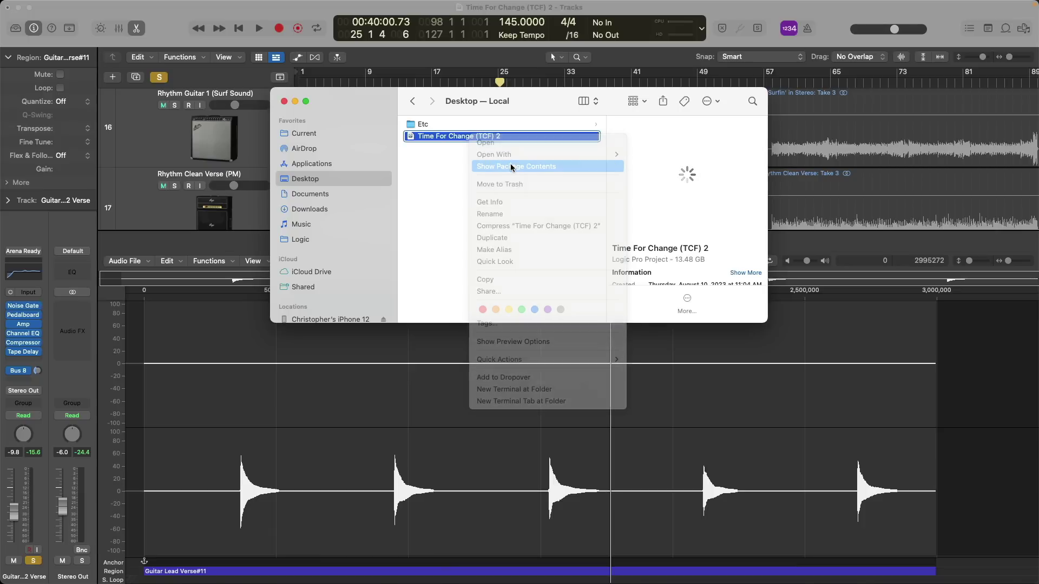
left_click(469, 135)
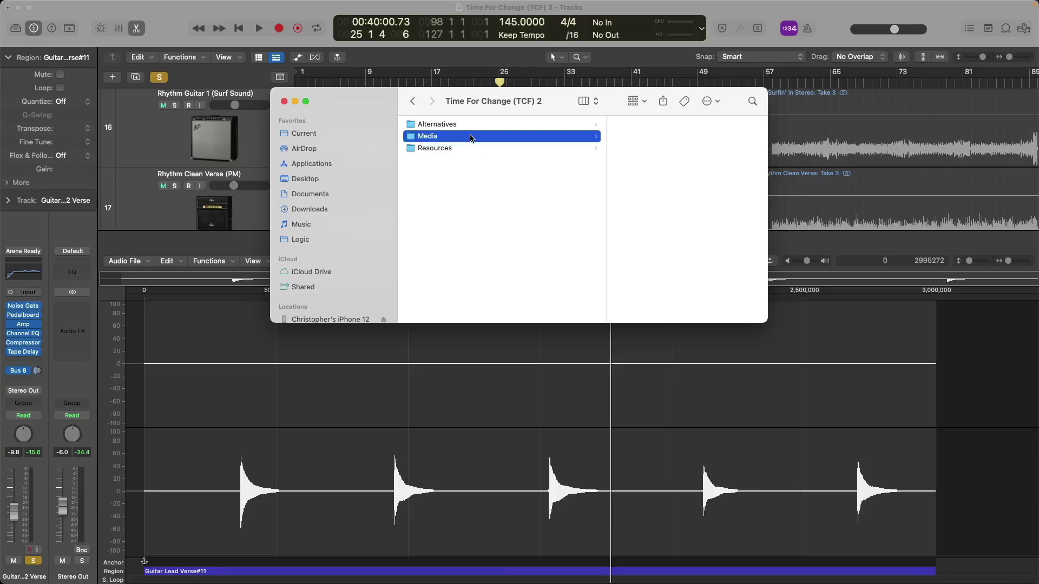
left_click(581, 136)
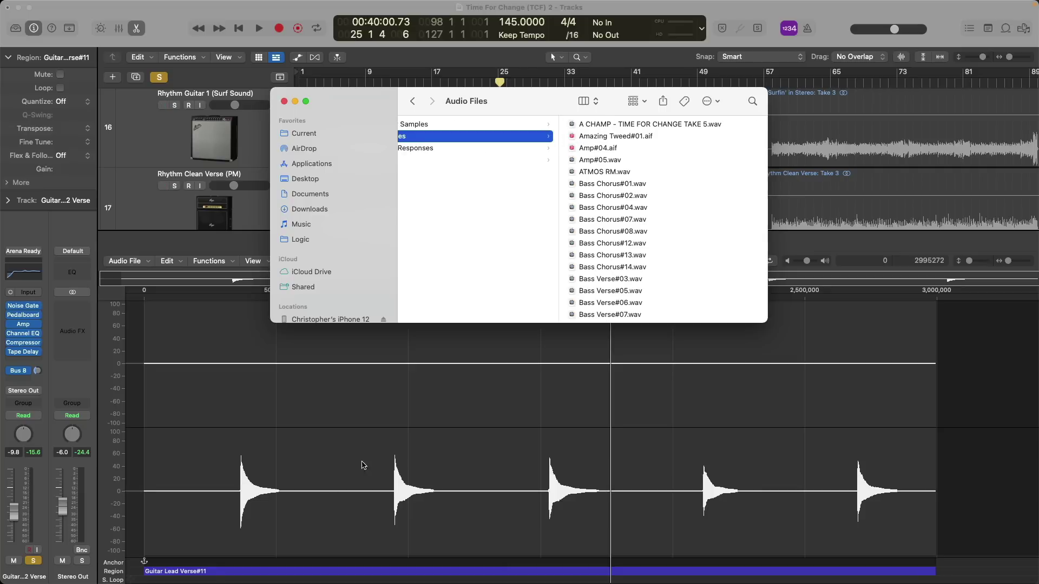
Check the 18.4 MB Guitar Lead Verse#11.wav dup backup, then return to Logic Pro
scroll(609, 226, "down", 5)
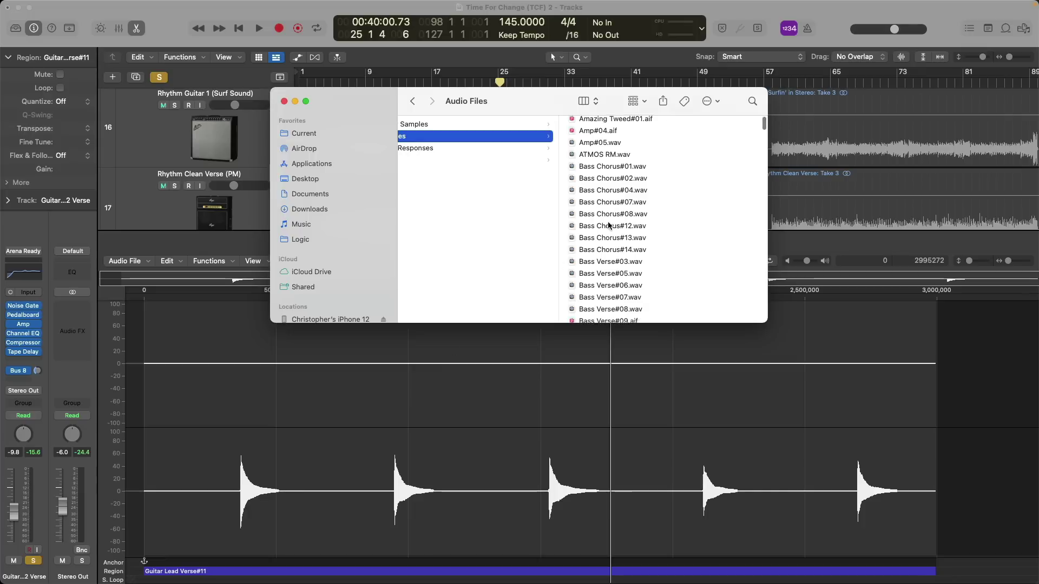
scroll(609, 225, "down", 4)
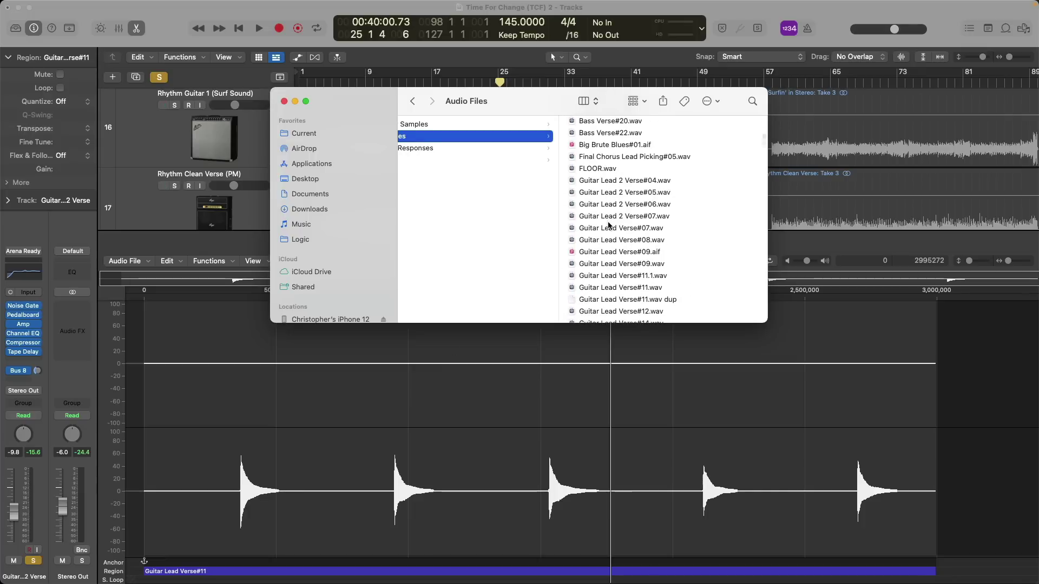
scroll(609, 226, "down", 1)
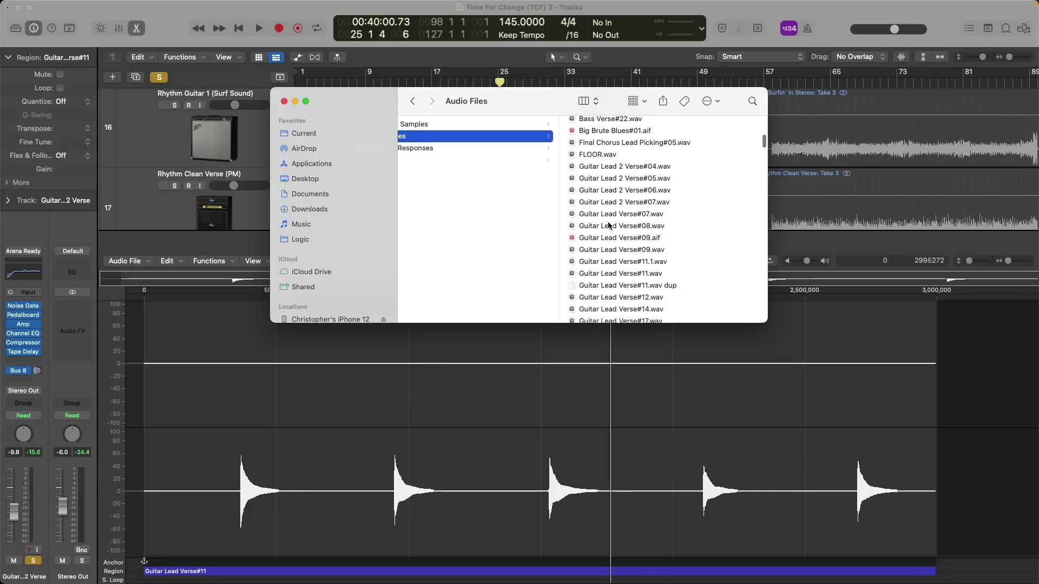
left_click(636, 285)
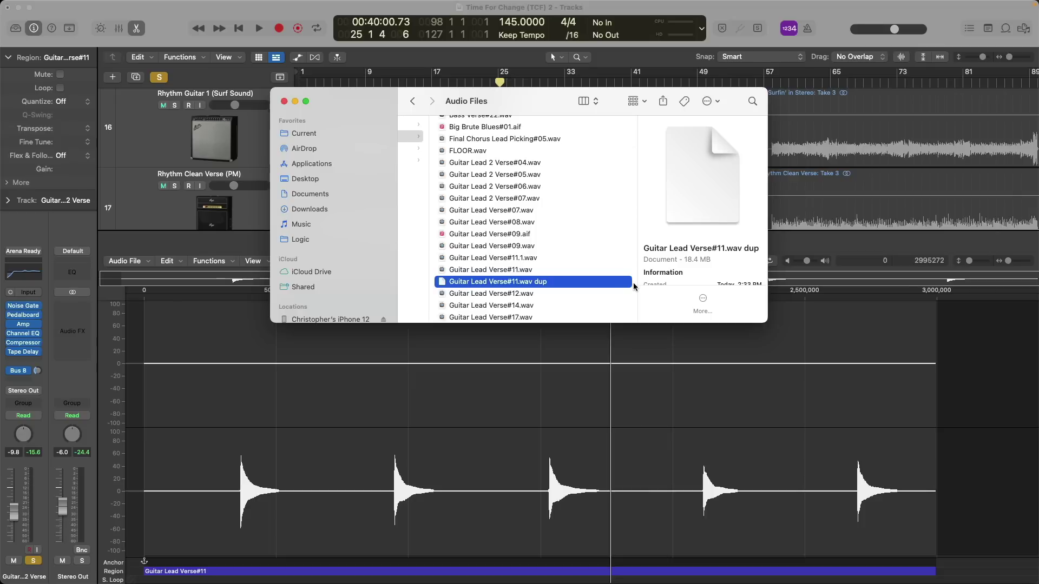
scroll(678, 259, "down", 2)
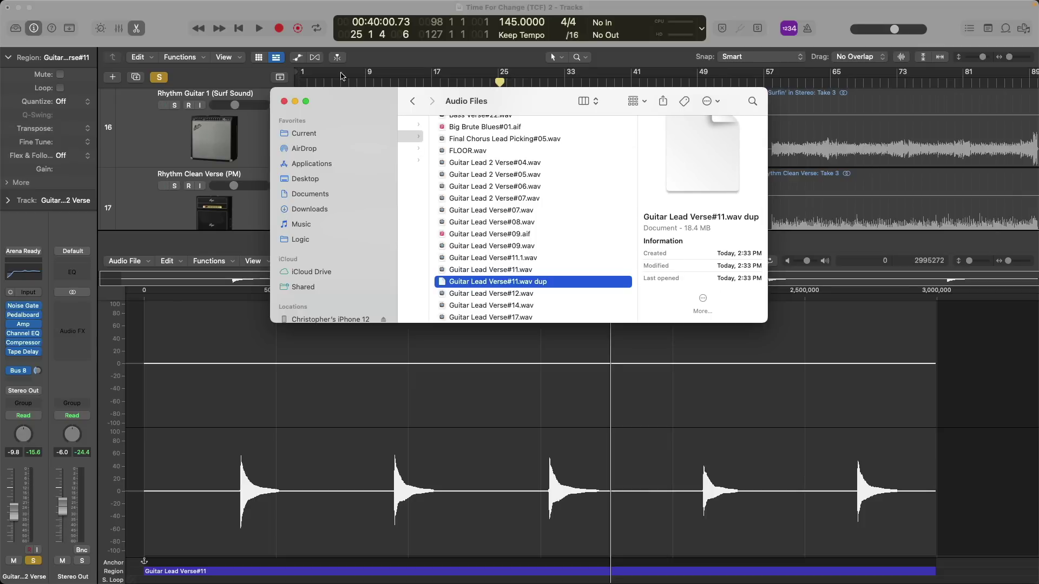
left_click(326, 17)
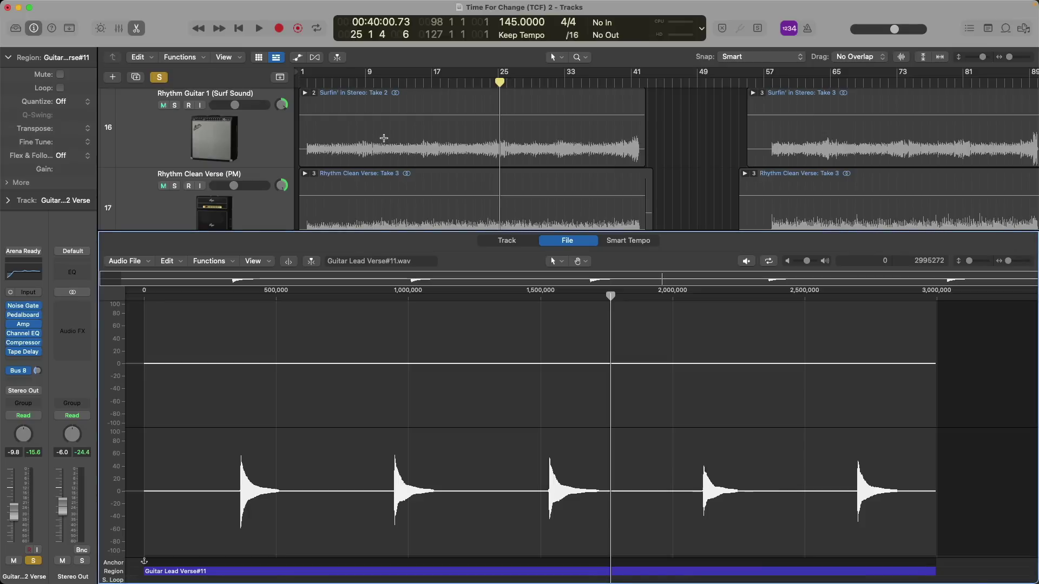
Close the File editor and set iZotope RX 9 Audio Editor as Logic's external sample editor
key("e")
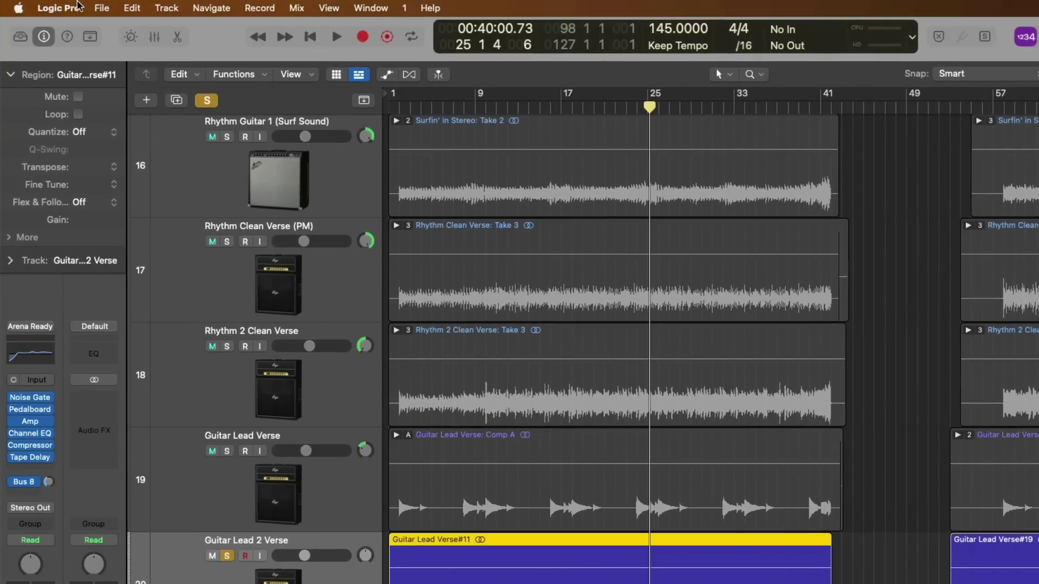
left_click(79, 6)
mouse_move(88, 52)
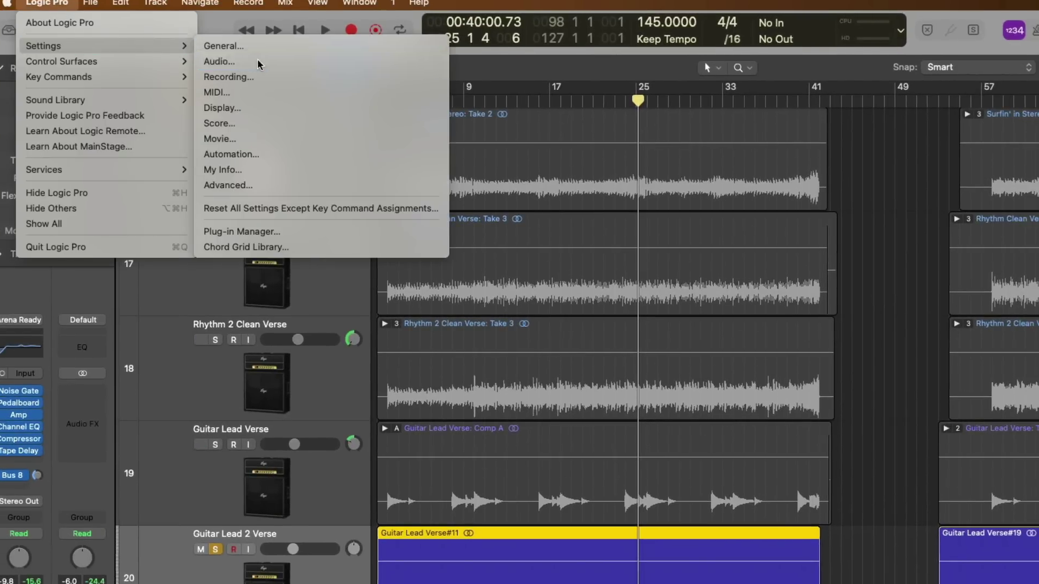
left_click(269, 68)
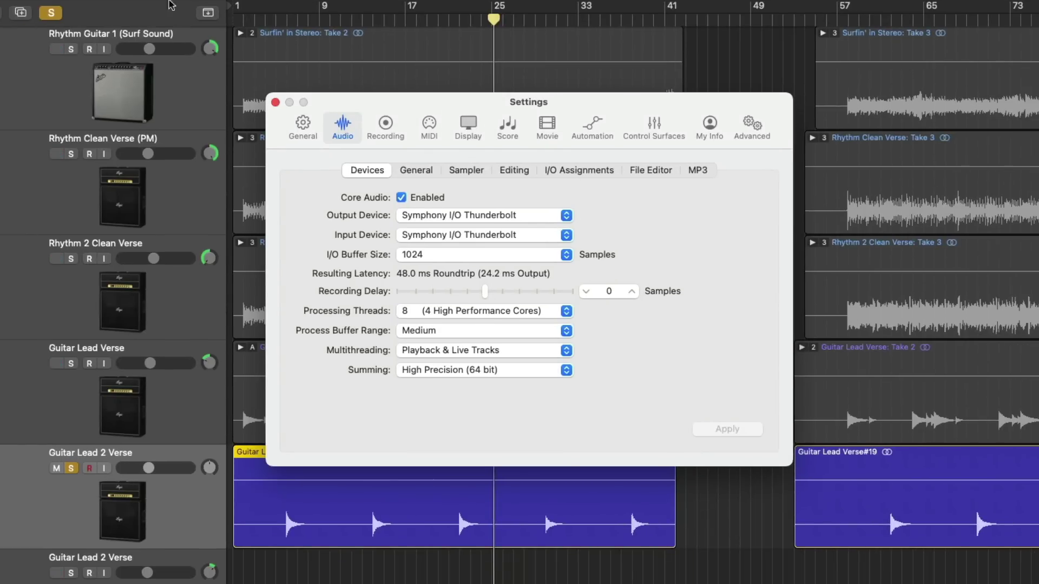
left_click(632, 172)
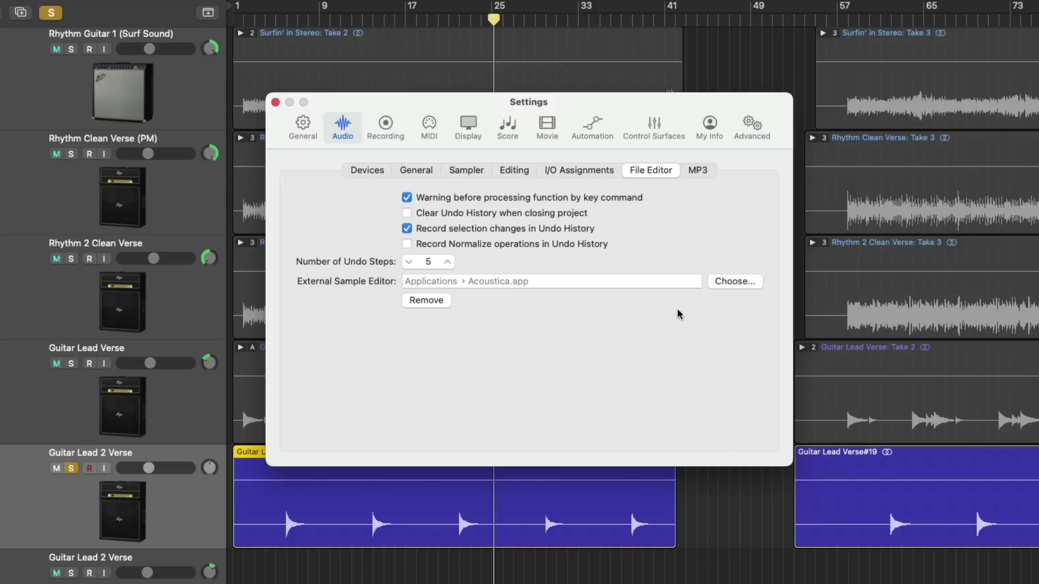
left_click(721, 282)
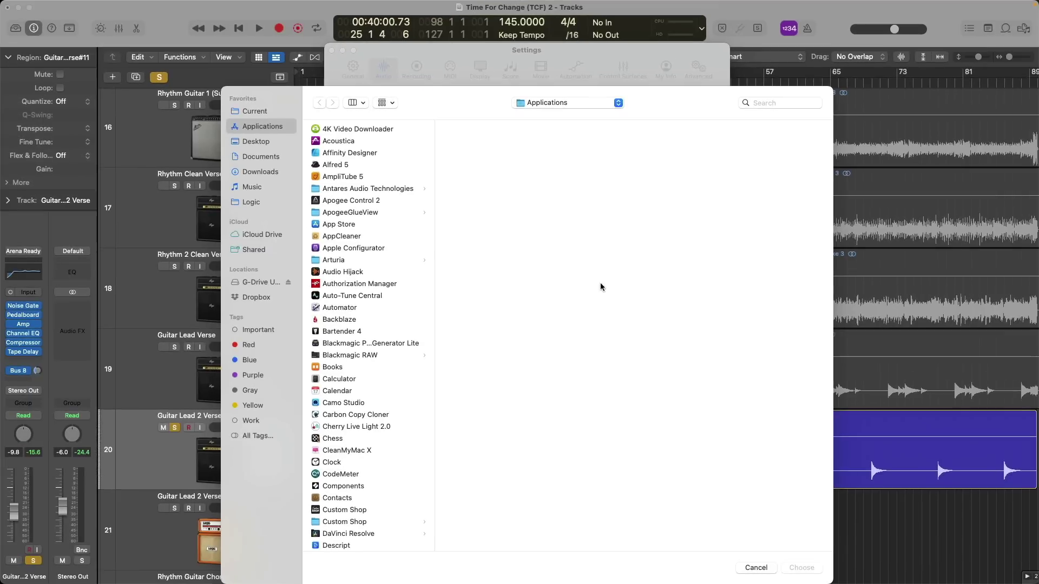
scroll(394, 290, "down", 10)
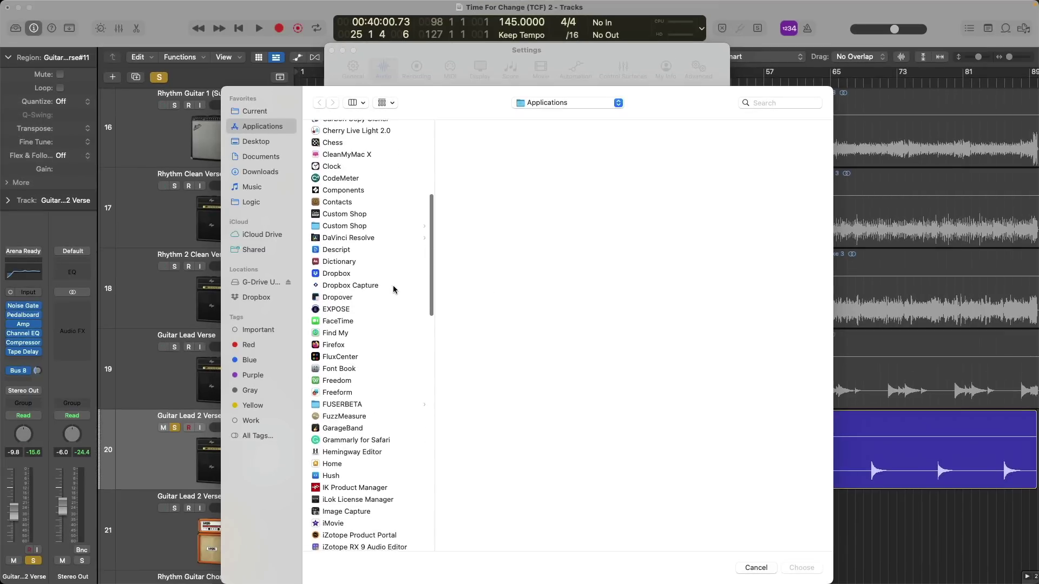
scroll(394, 289, "down", 3)
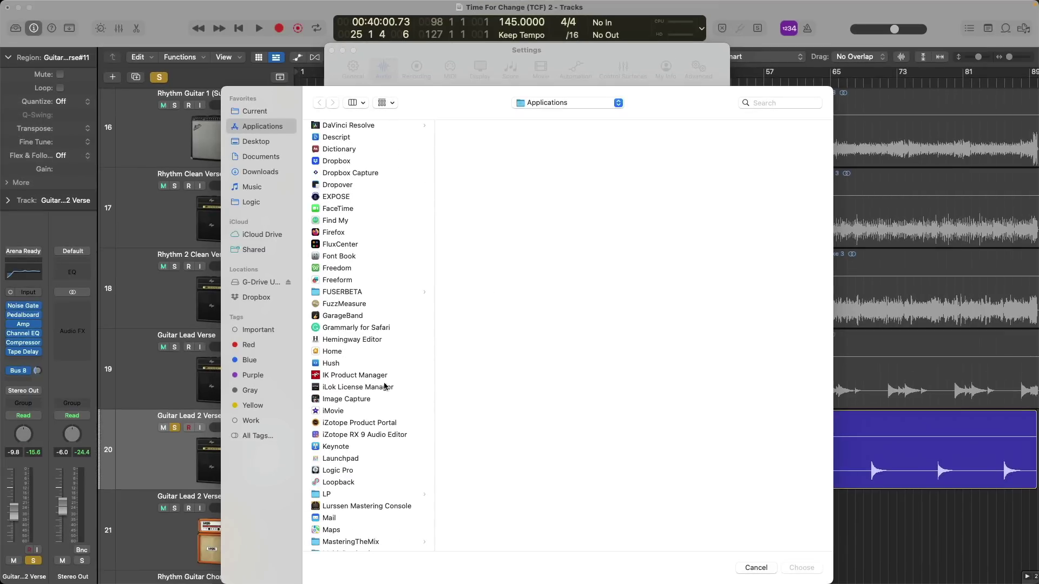
left_click(406, 435)
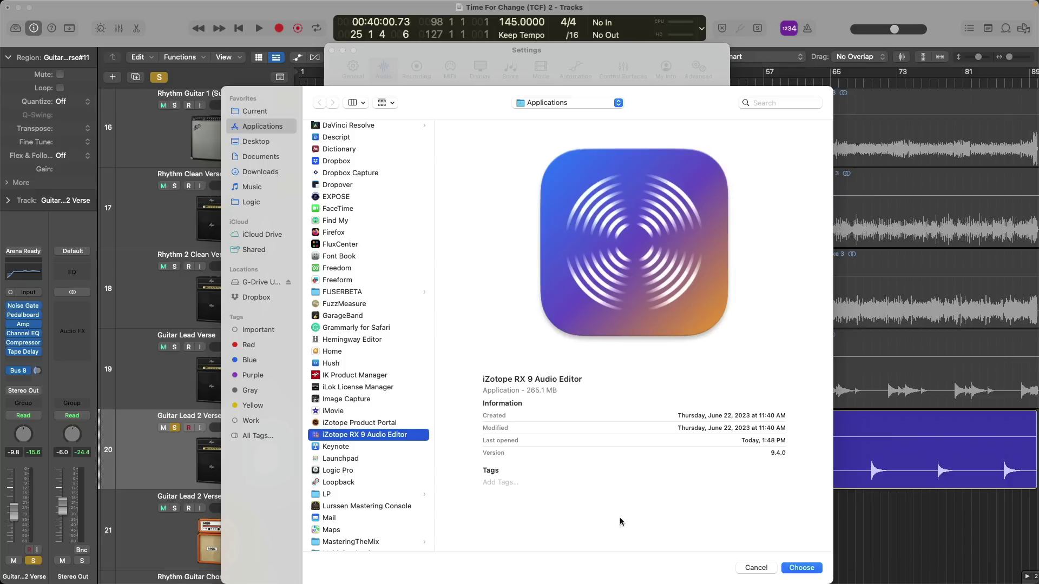
left_click(788, 568)
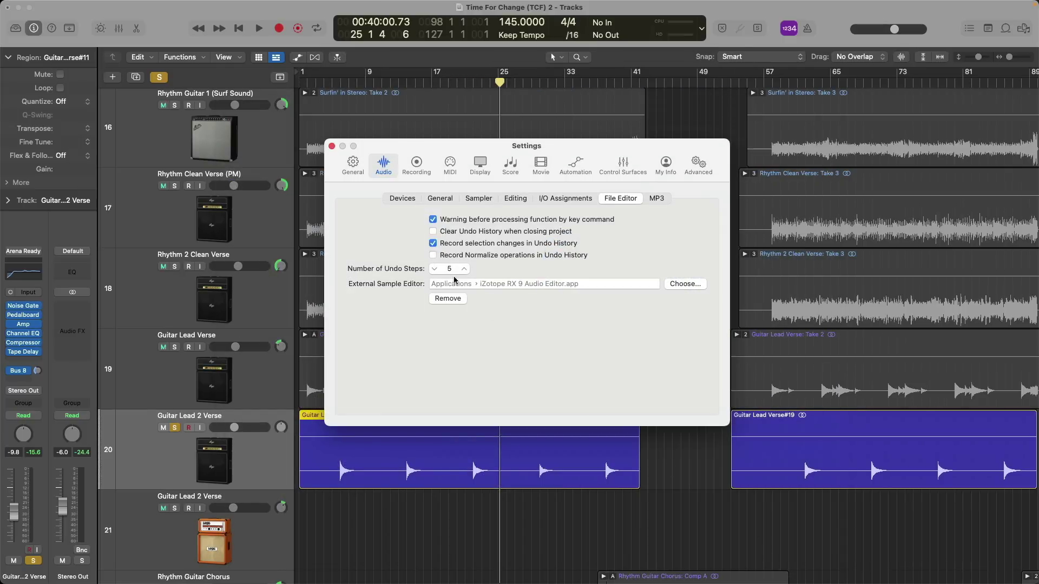
Close Settings and send the Guitar Lead Verse#11 region on track 20 to iZotope RX 9 Audio Editor
left_click(332, 147)
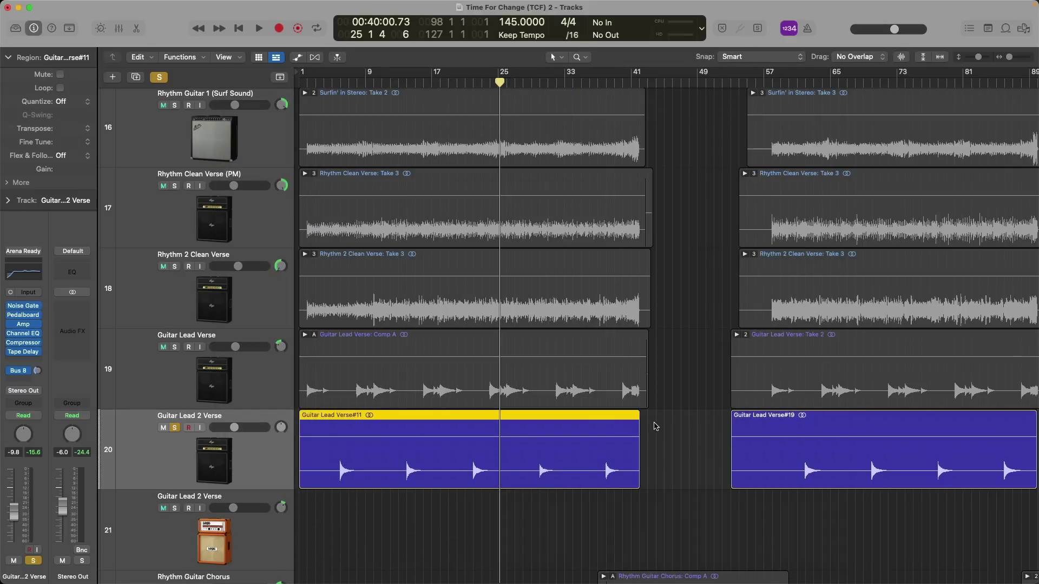
left_click(745, 425)
left_click(598, 432)
left_click(154, 57)
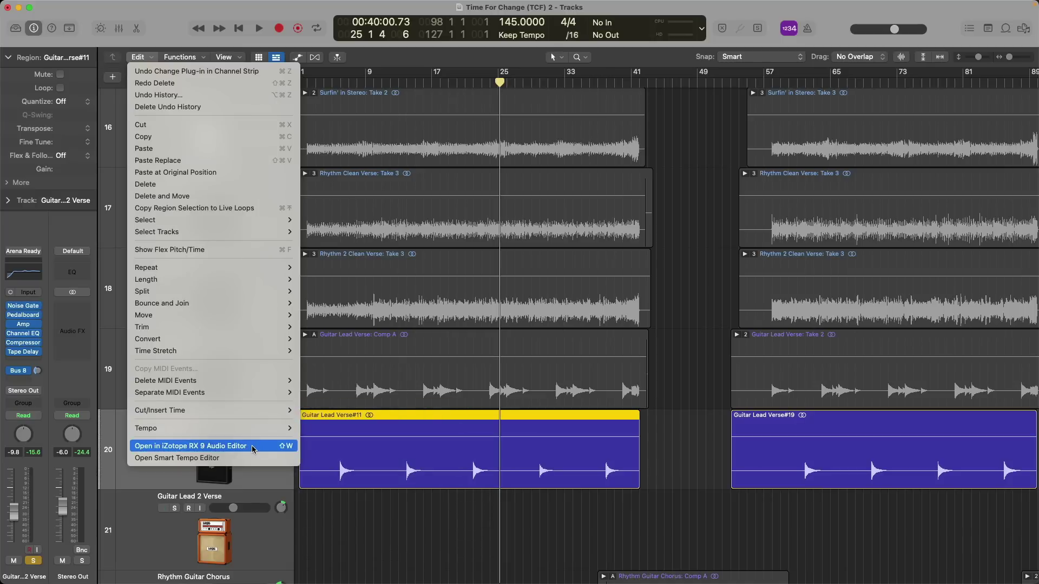
left_click(254, 447)
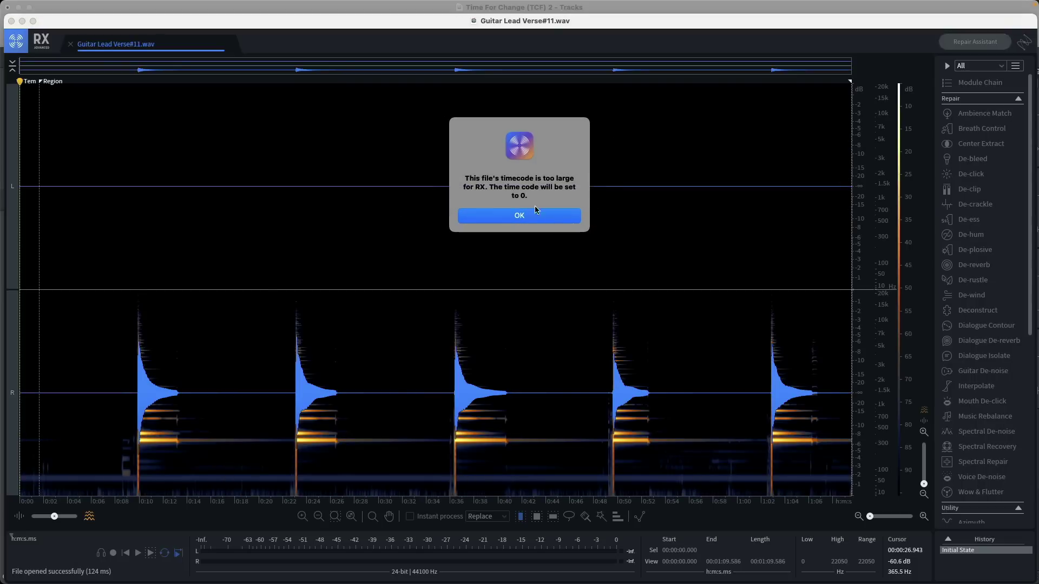
Accept the timecode reset and play Guitar Lead Verse#11.wav from just before its first note
left_click(503, 220)
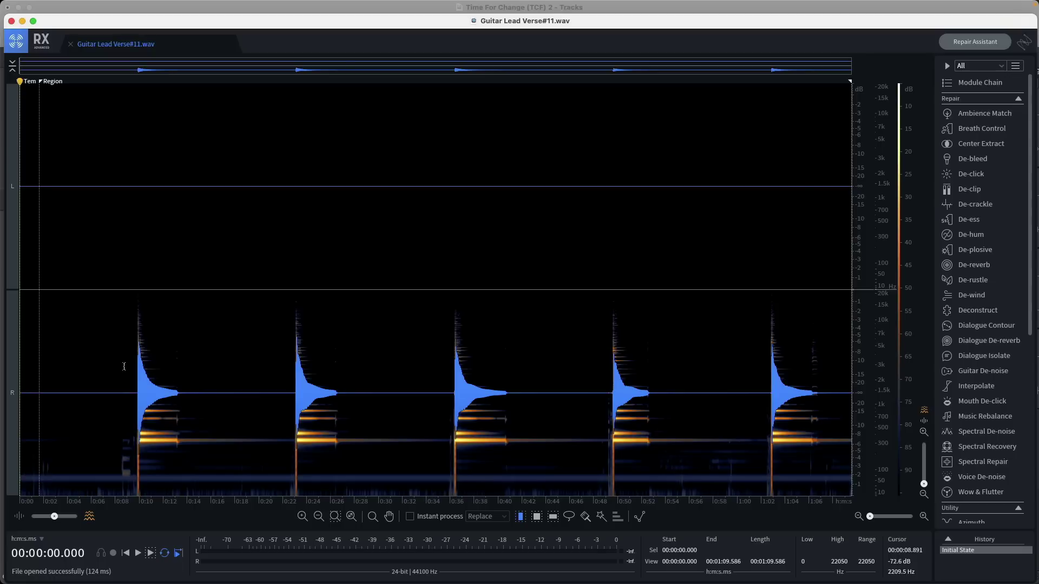
left_click(120, 227)
key("space")
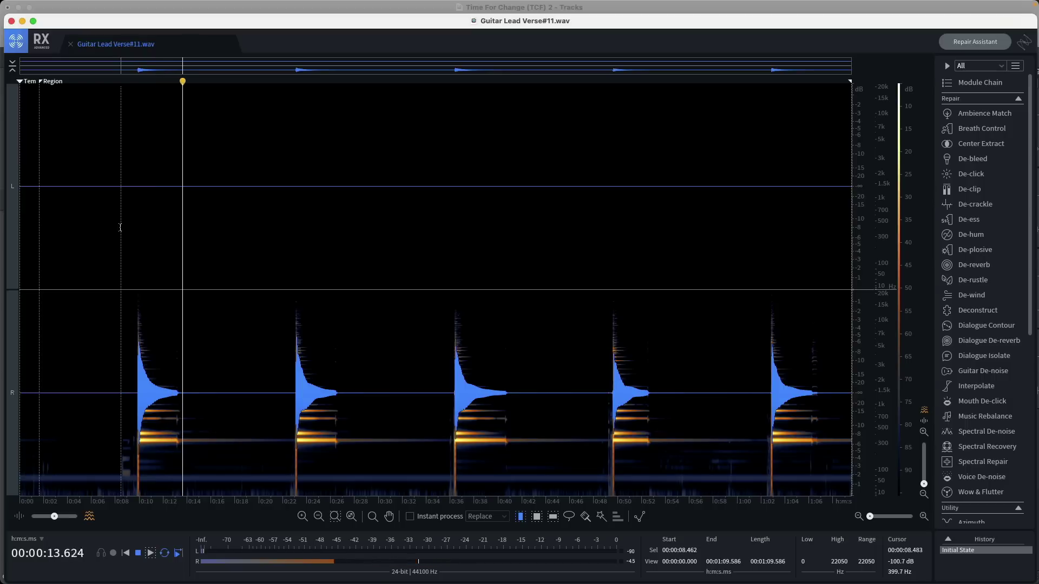
key("space")
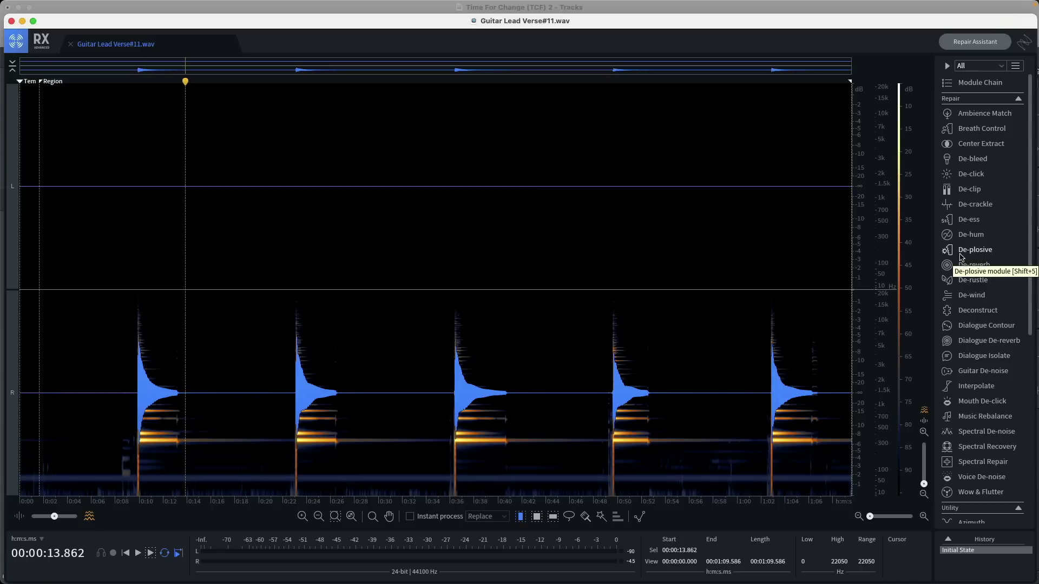
scroll(961, 258, "down", 5)
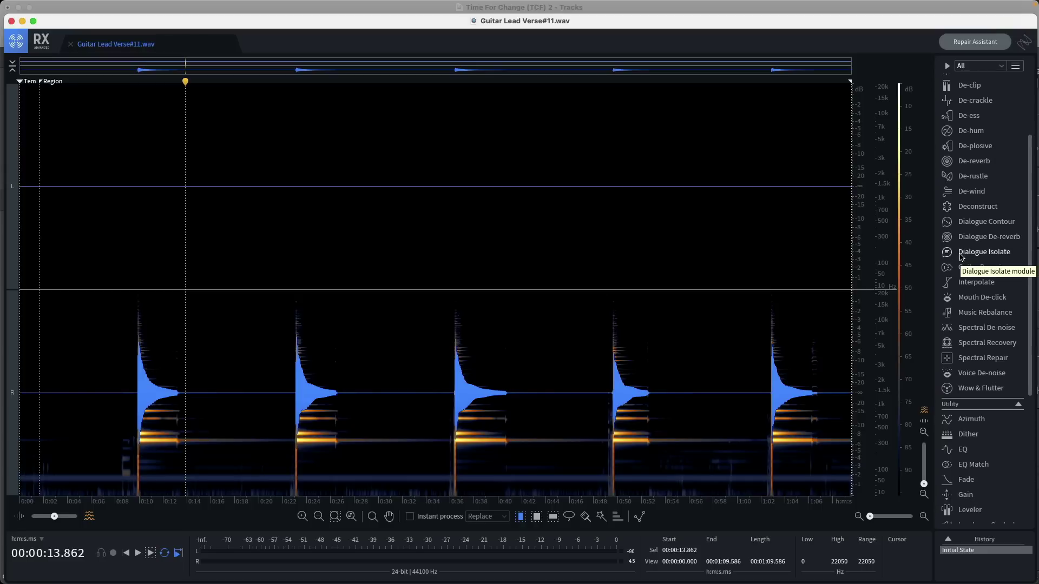
scroll(962, 258, "down", 3)
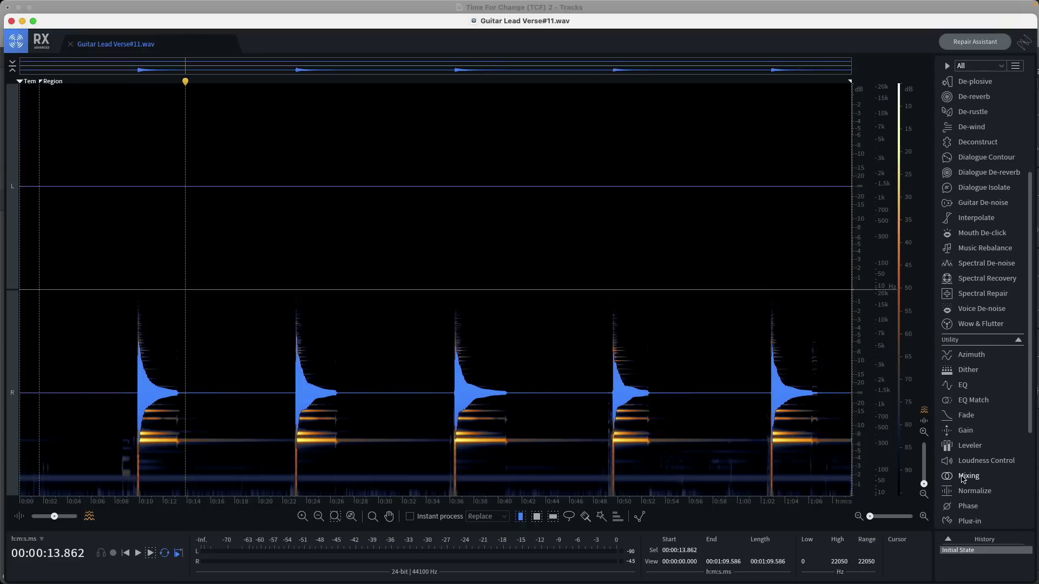
Render the Mixing module's Mix to Mono preset onto Guitar Lead Verse#11.wav
left_click(963, 479)
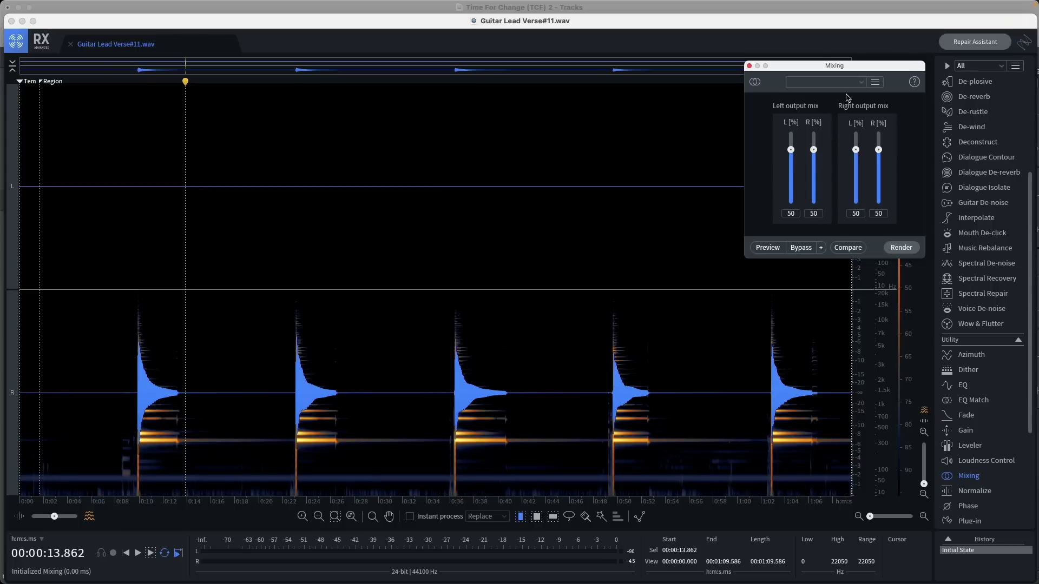
left_click(862, 83)
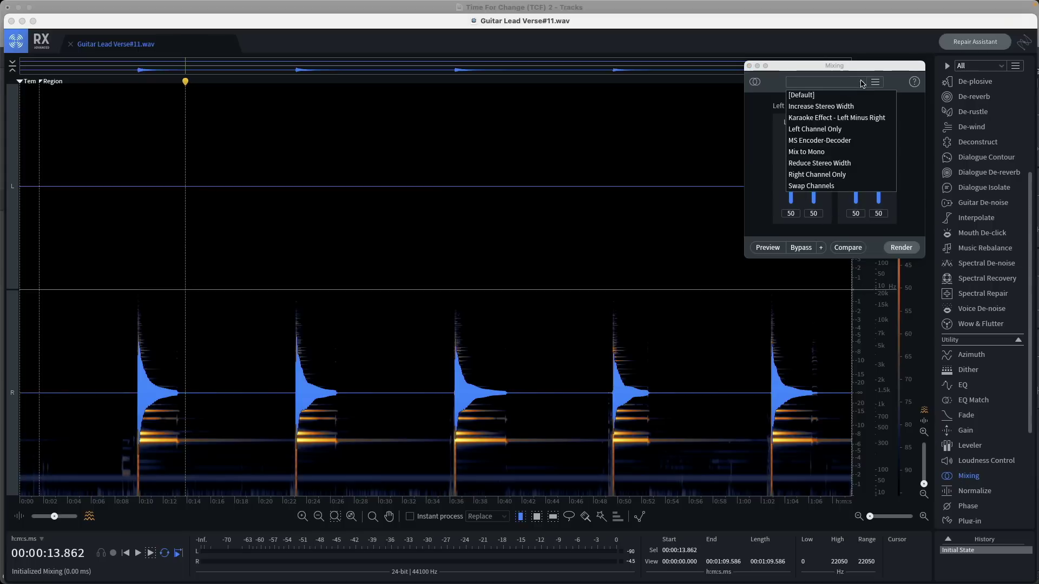
left_click(852, 152)
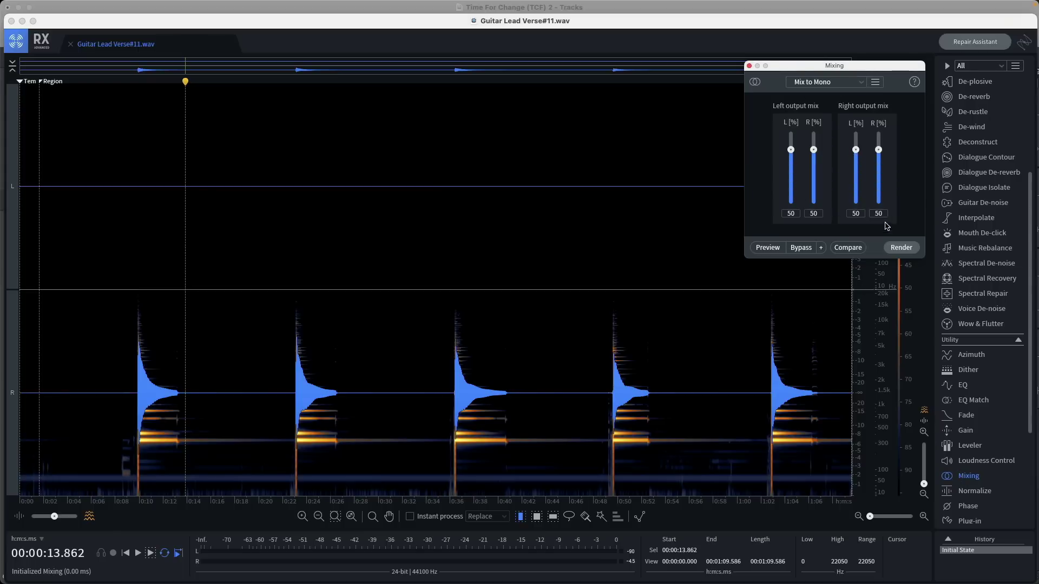
left_click(898, 248)
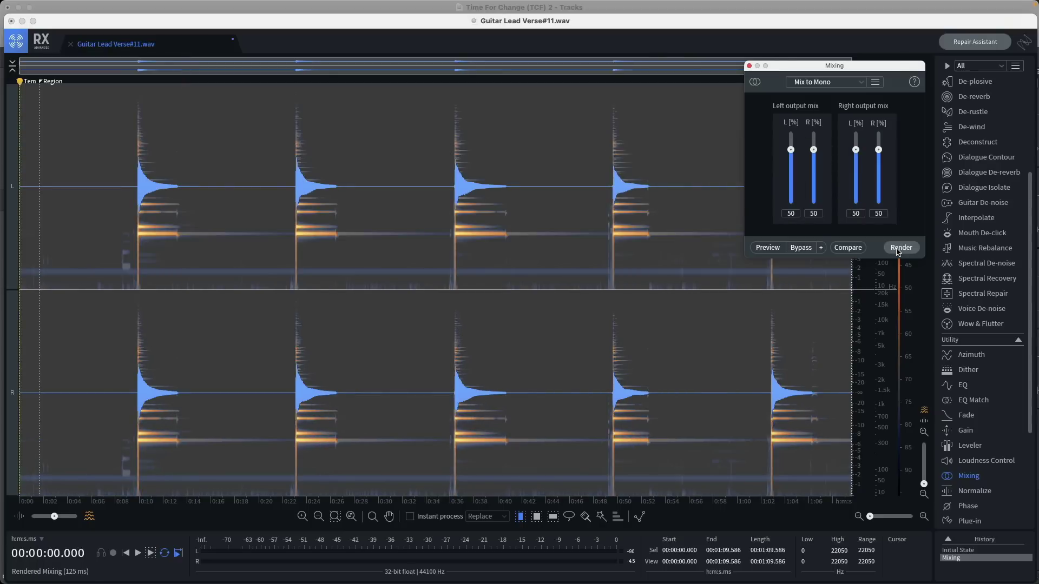
Play back the mono result from about 0:08.5
left_click(122, 230)
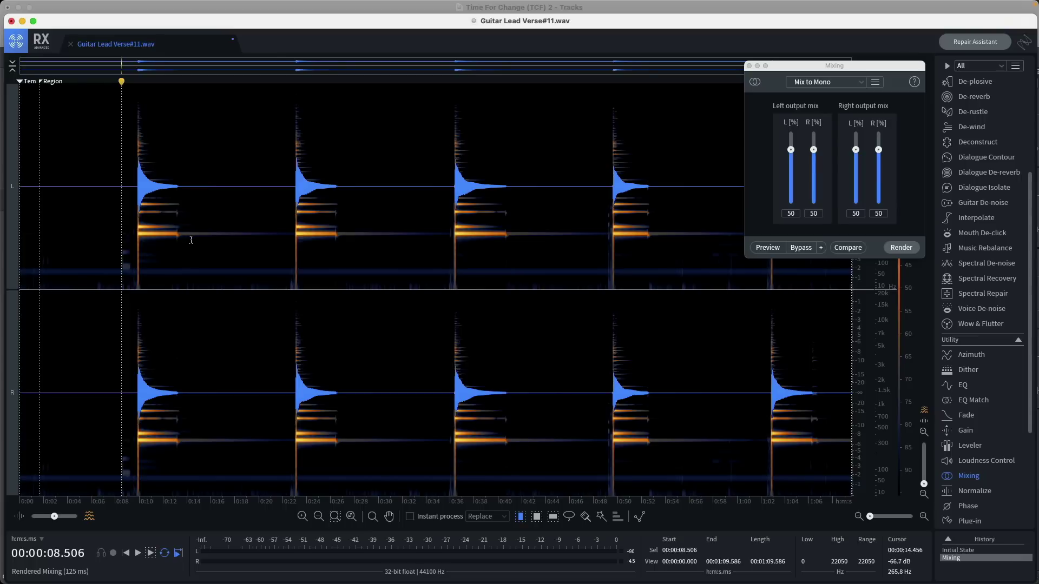
key("space")
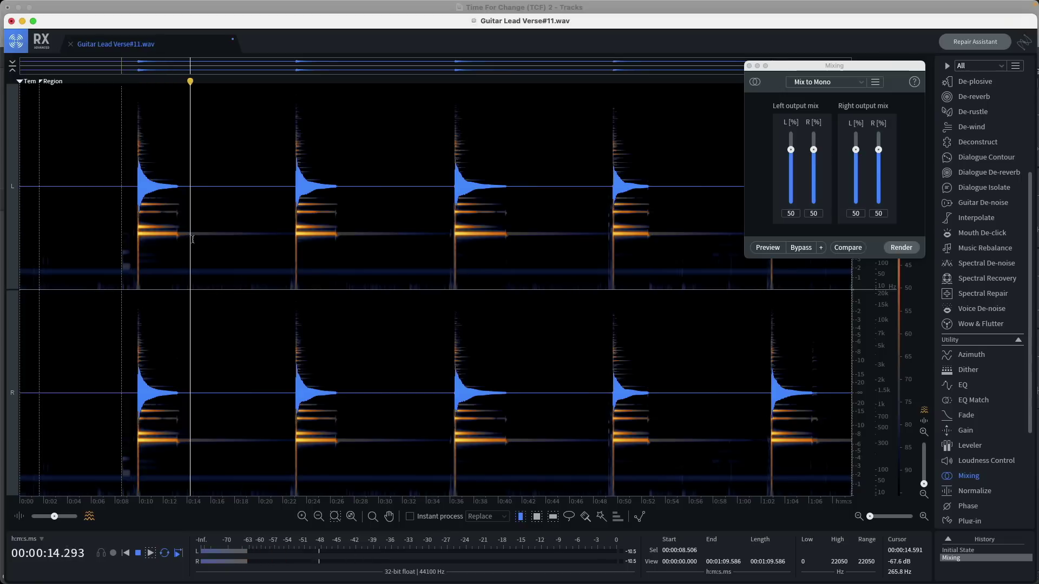
key("space")
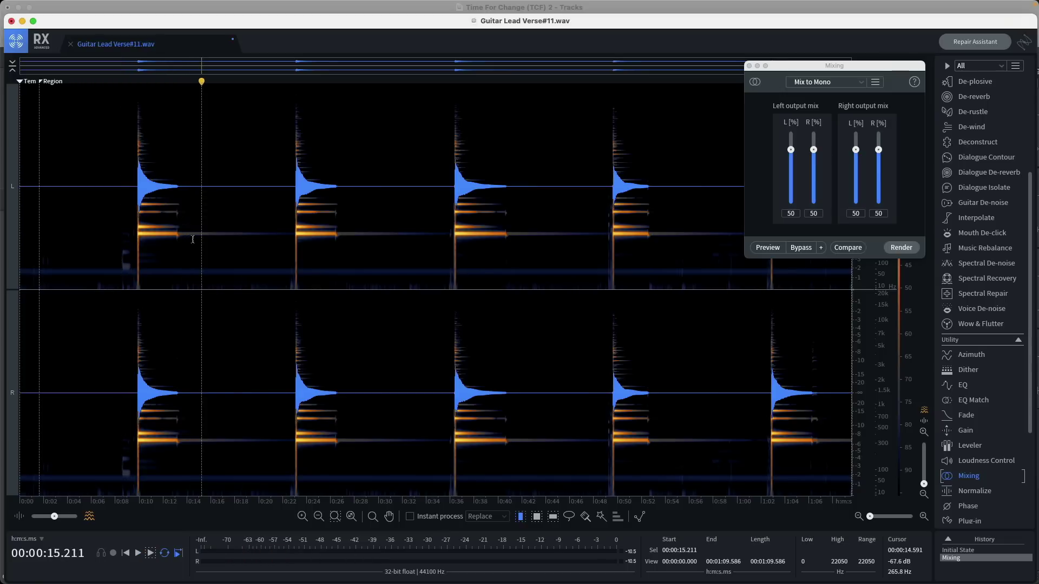
In Logic Pro, play the project around the edited guitar region twice, then return to RX
key("super+Tab")
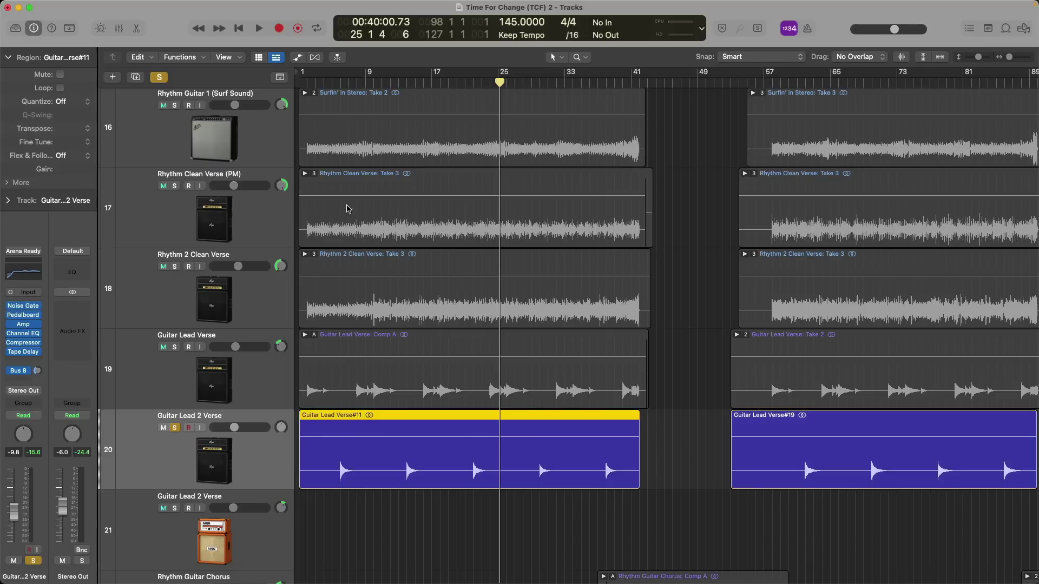
key("space")
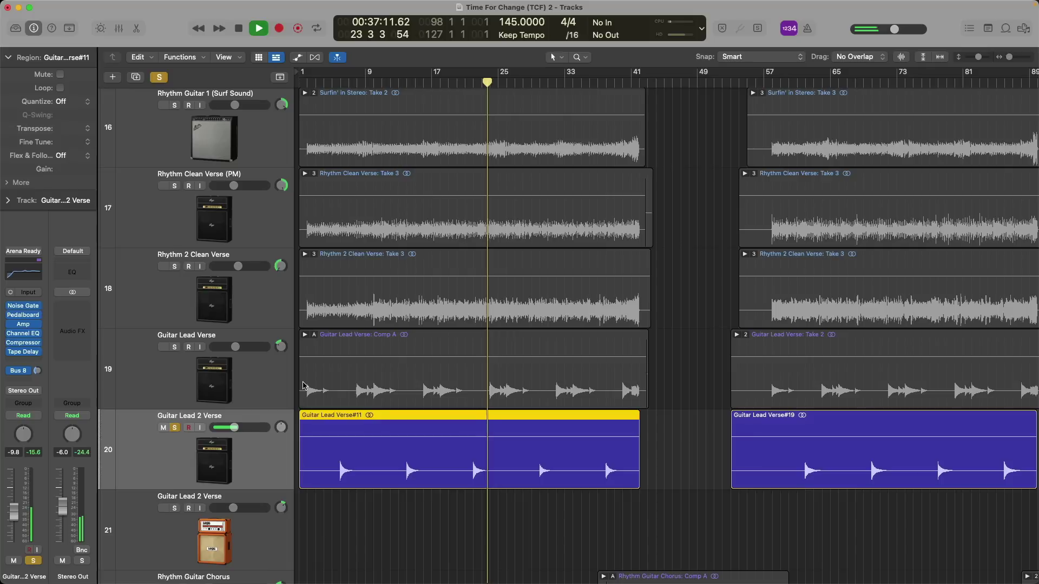
key("space")
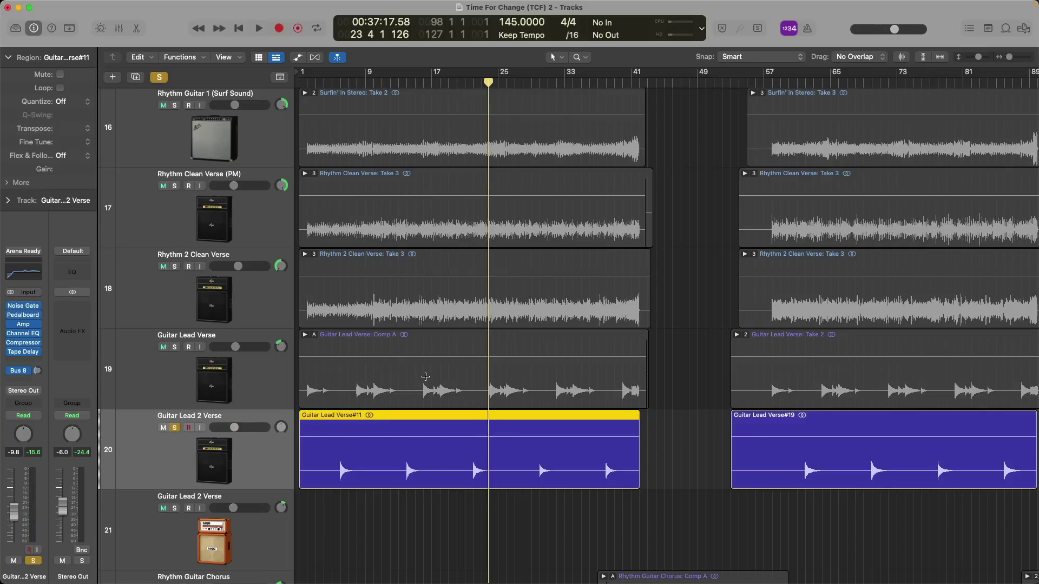
key("space")
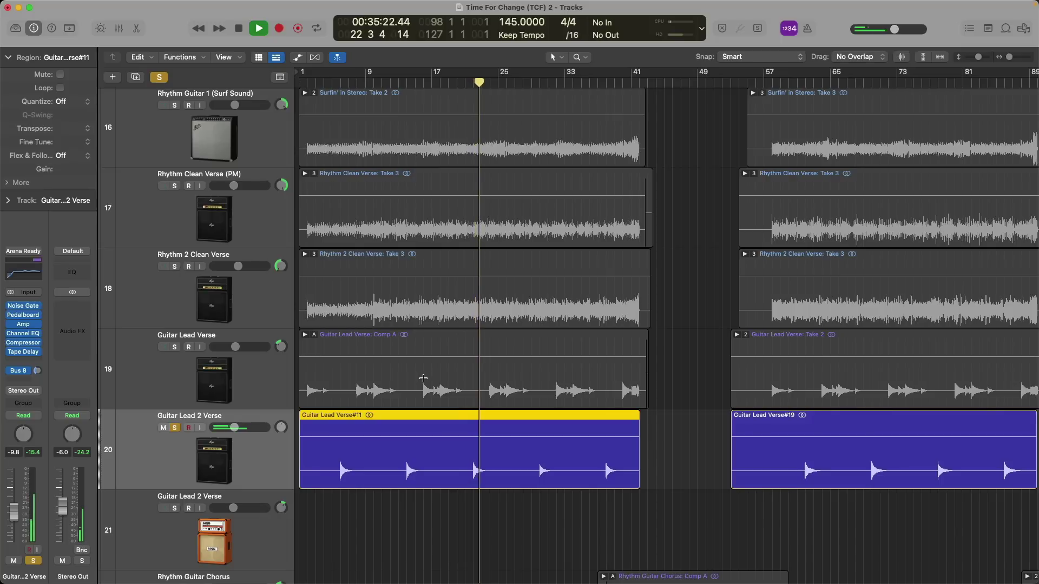
key("space")
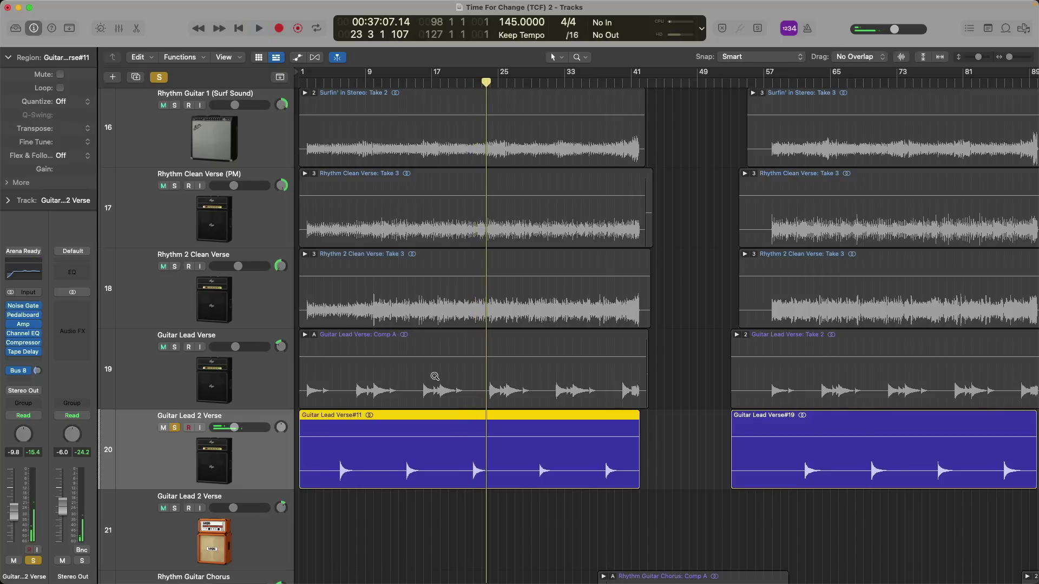
key("super+Tab")
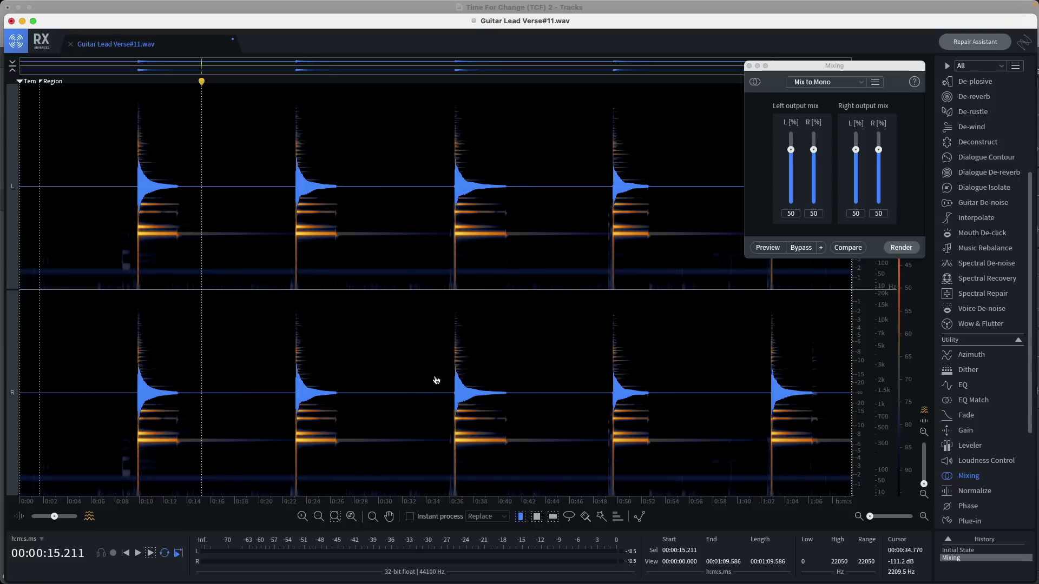
Save the mono Guitar Lead Verse#11.wav with Cmd+S and switch back to Logic Pro
key("super+s")
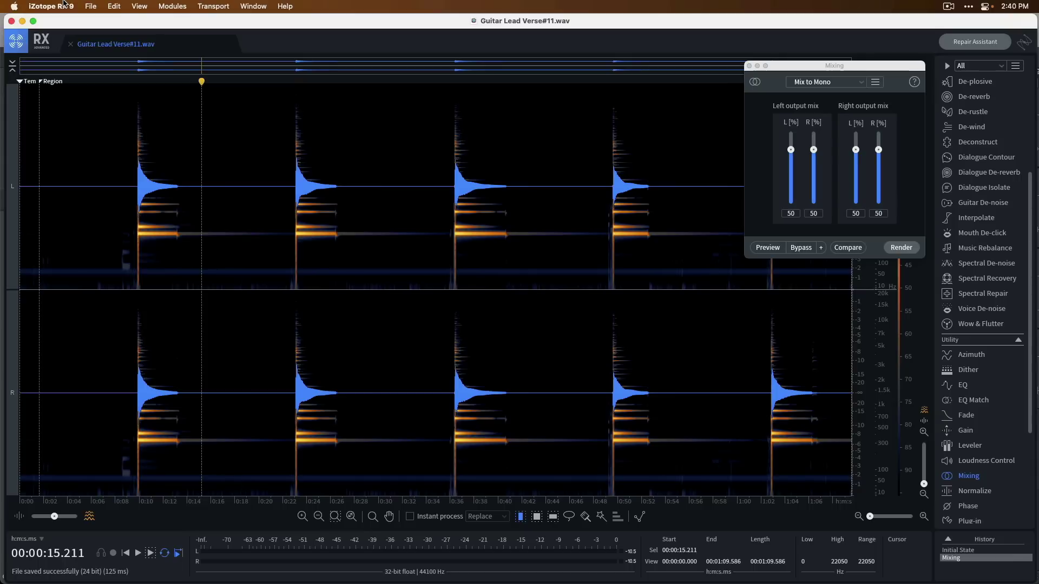
left_click(89, 6)
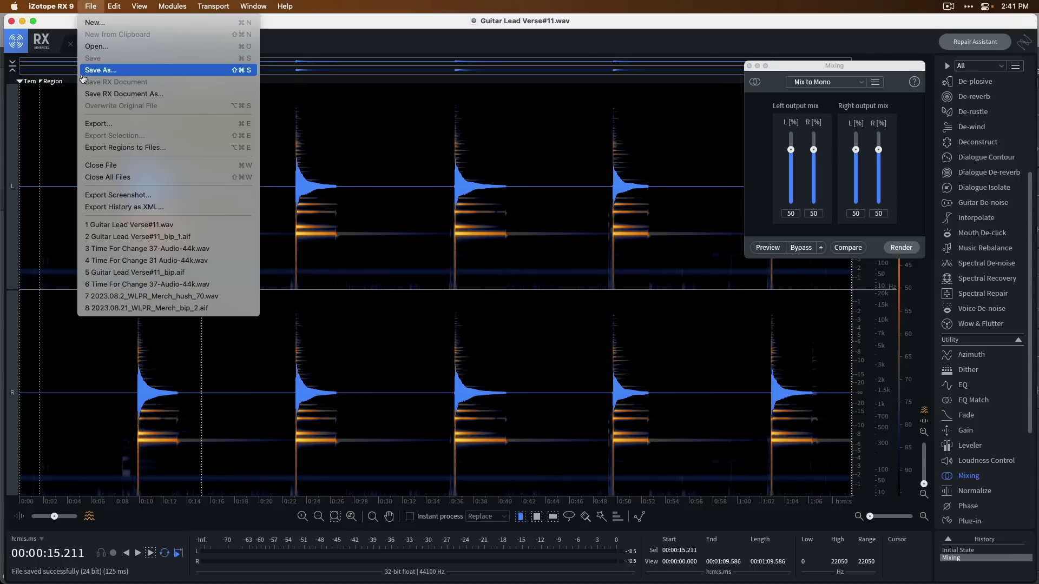
left_click(58, 94)
key("super+Tab")
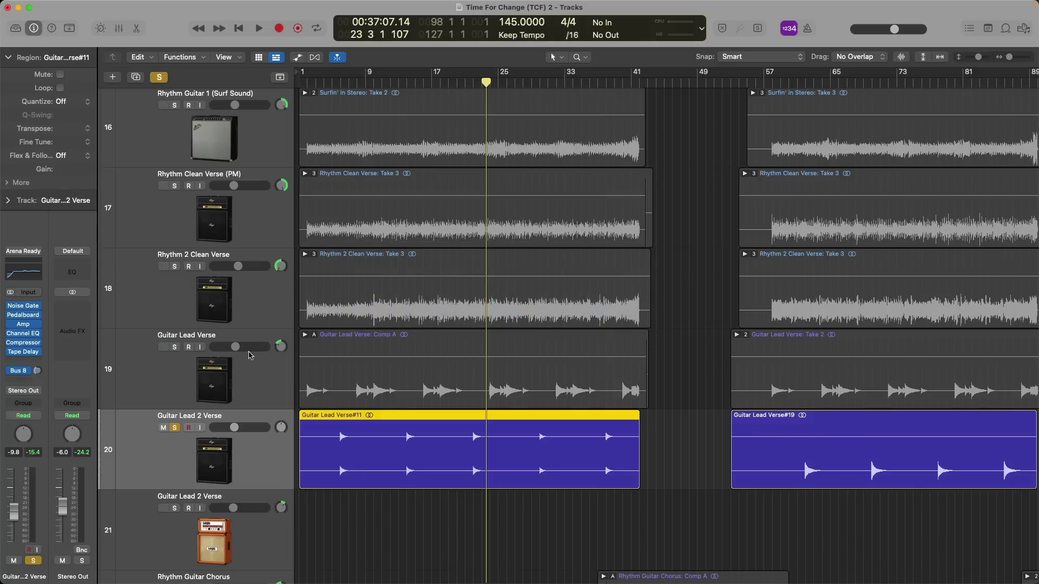
Zoom in on the Guitar Lead Verse#11 region and play it from bar 21
left_click_drag(440, 421, 586, 573)
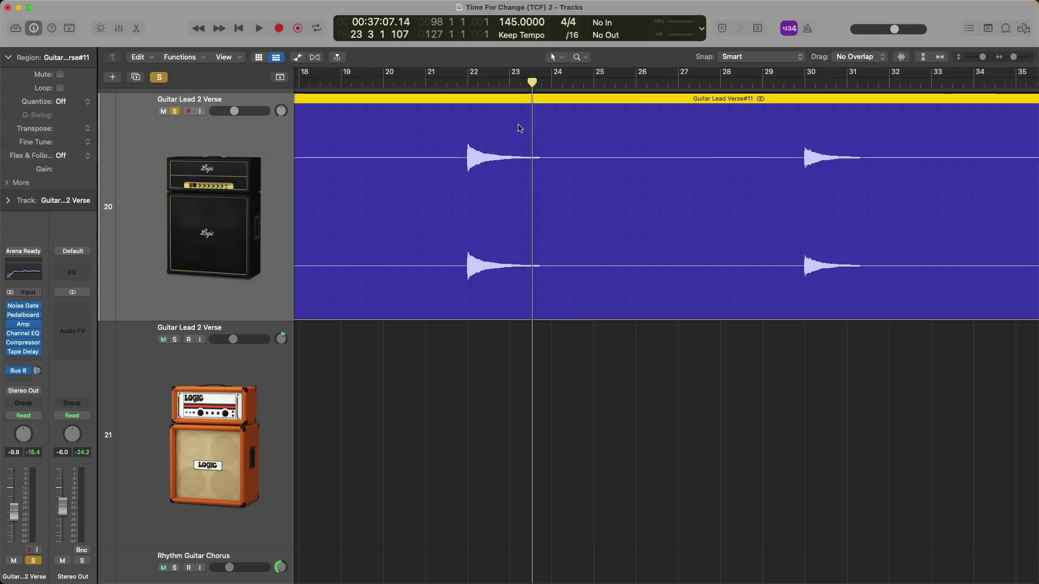
left_click(447, 82)
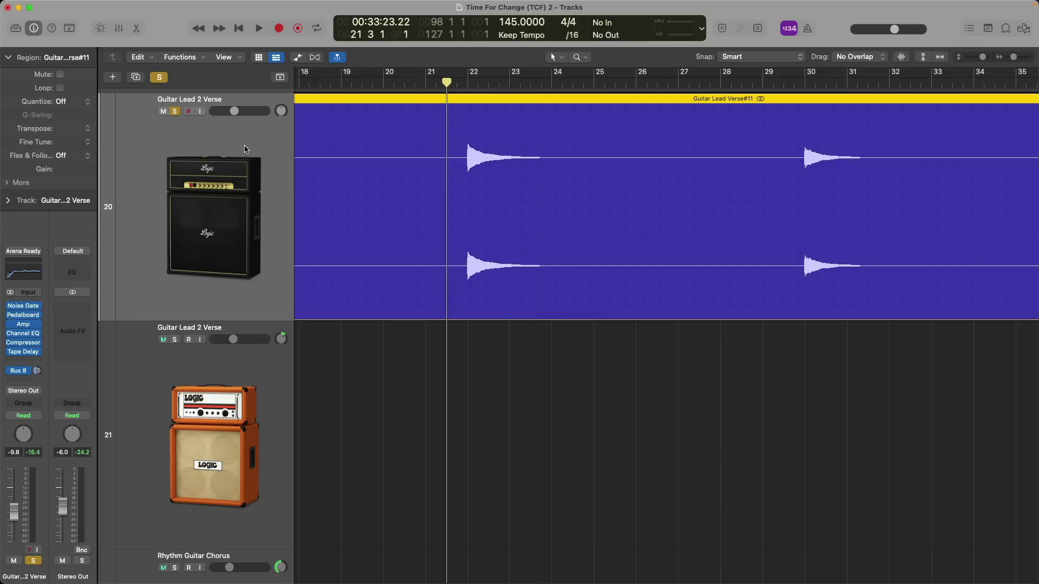
key("space")
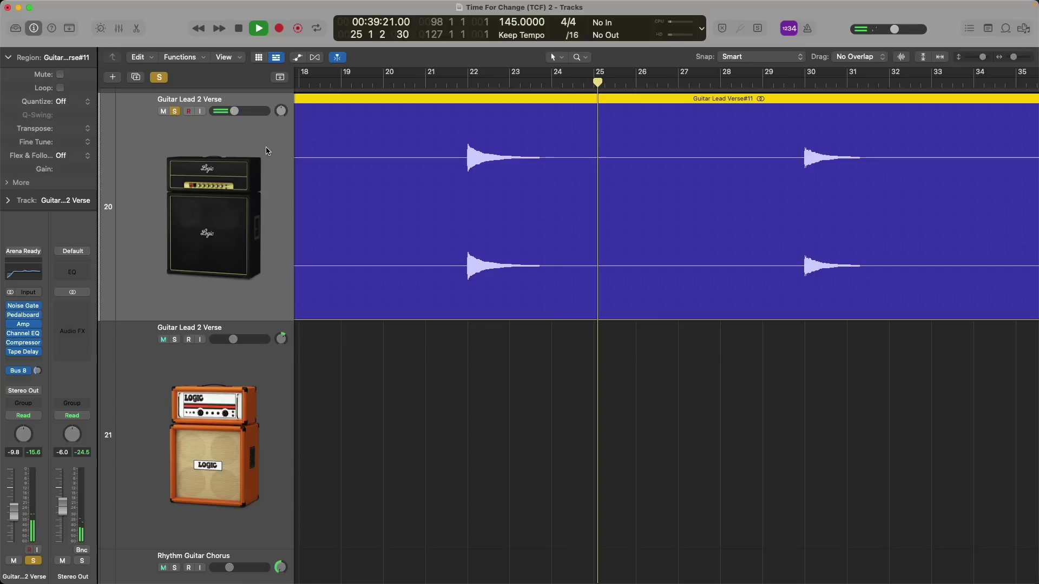
key("space")
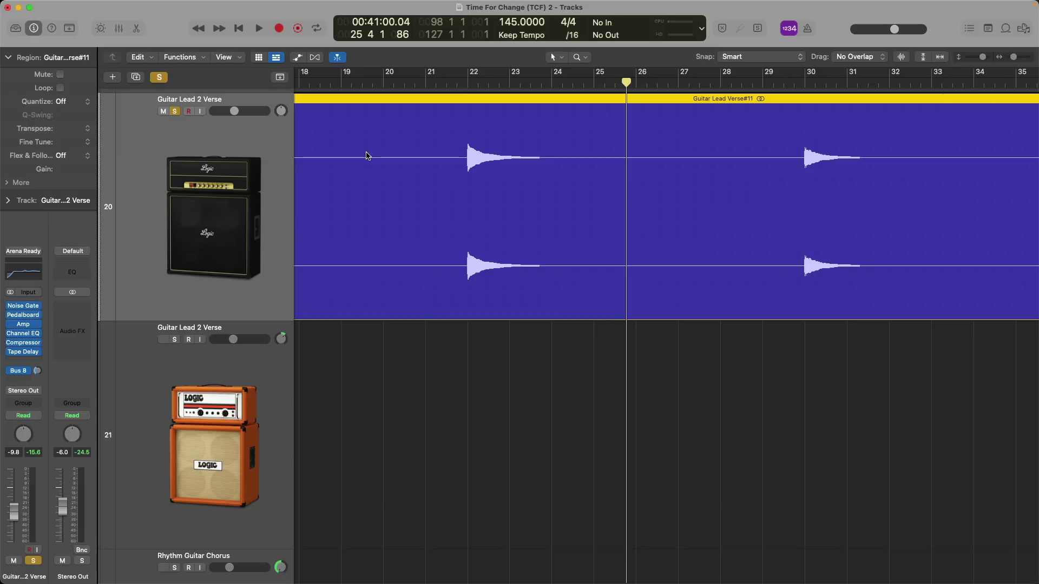
In RX, select and audition the noise-only stretch from 3.105 to 8.000 seconds
key("super+Tab")
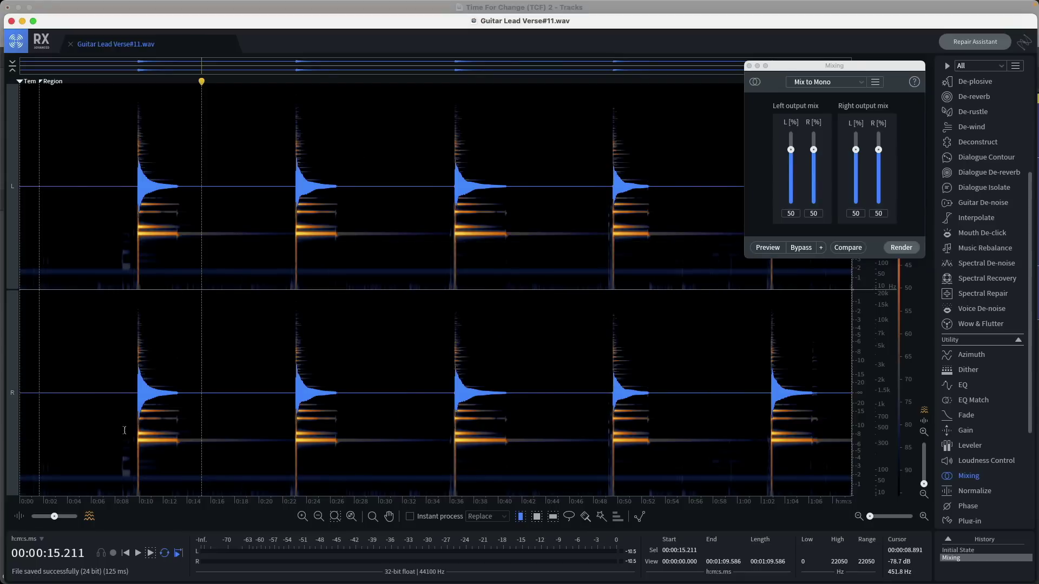
scroll(130, 450, "up", 3)
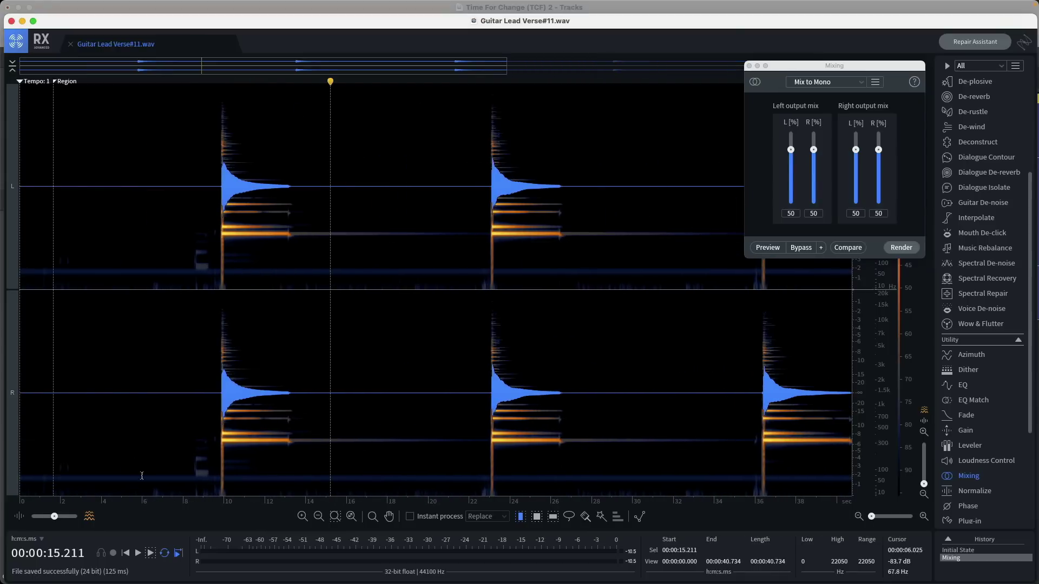
left_click(181, 454)
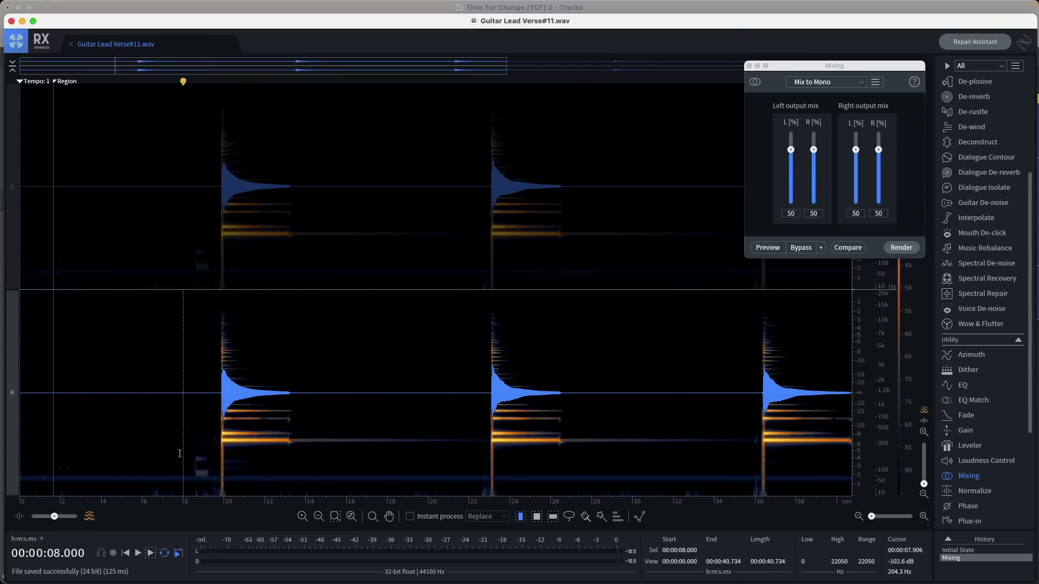
key("shift+Home")
key("space")
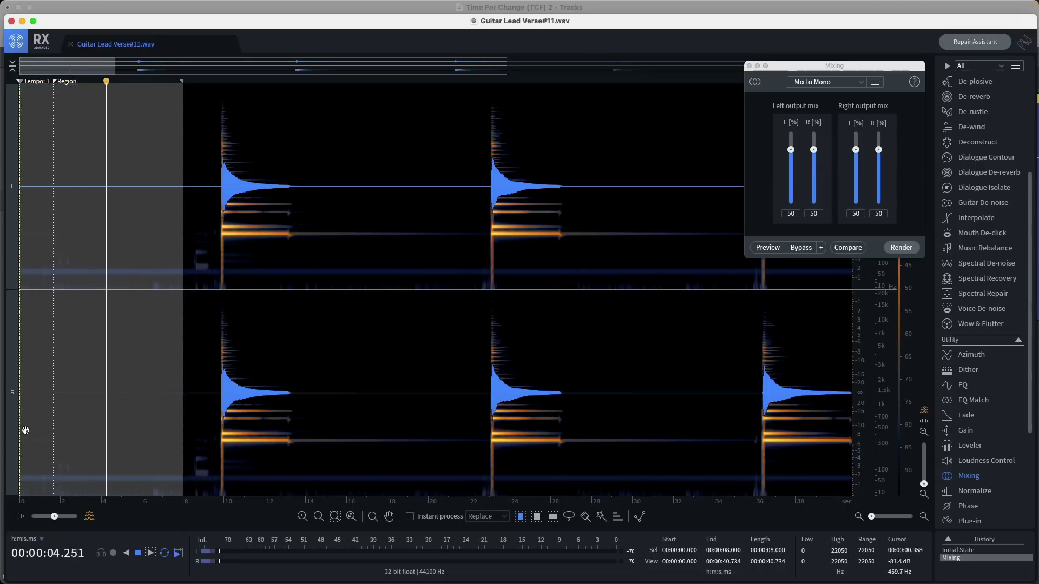
left_click_drag(20, 427, 83, 417)
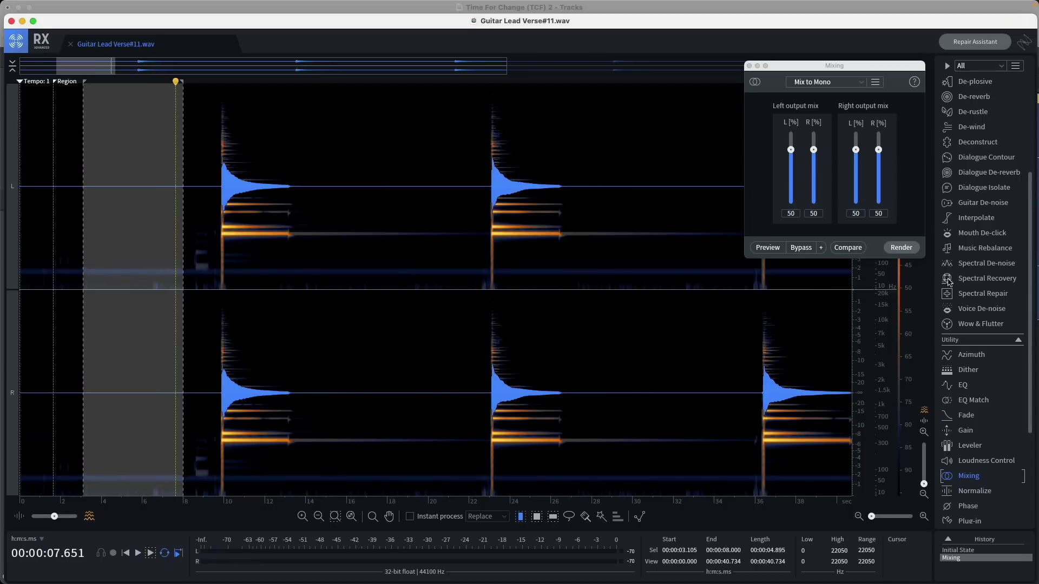
Learn the noise profile in Spectral De-noise and render it across the whole file
left_click(975, 268)
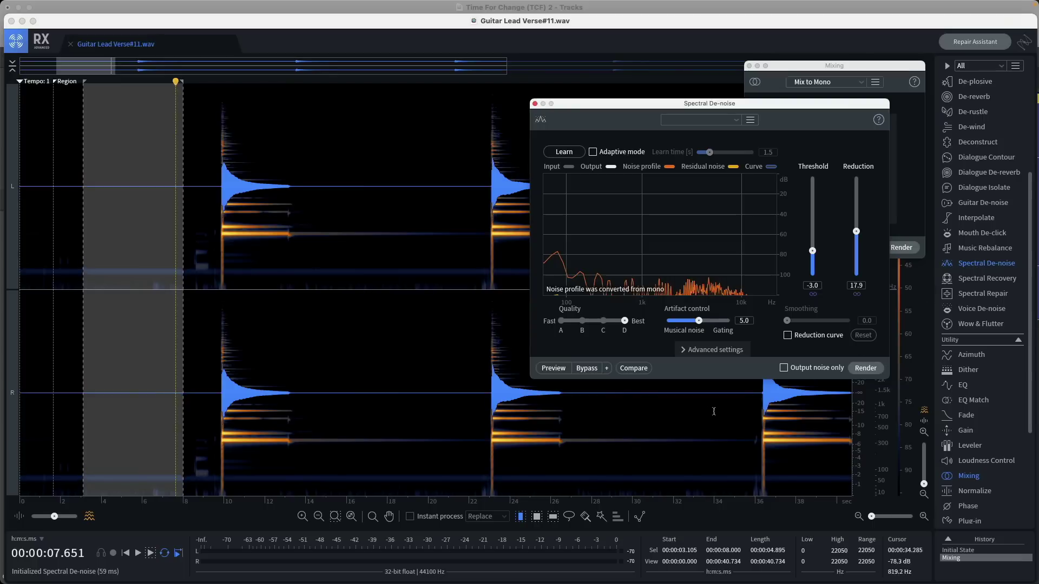
left_click(583, 155)
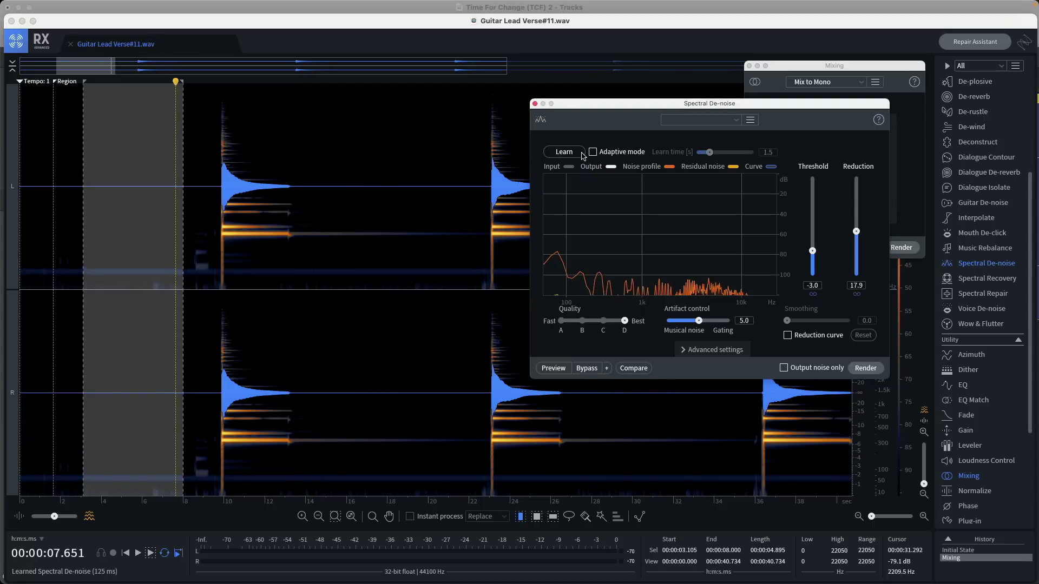
double_click(278, 323)
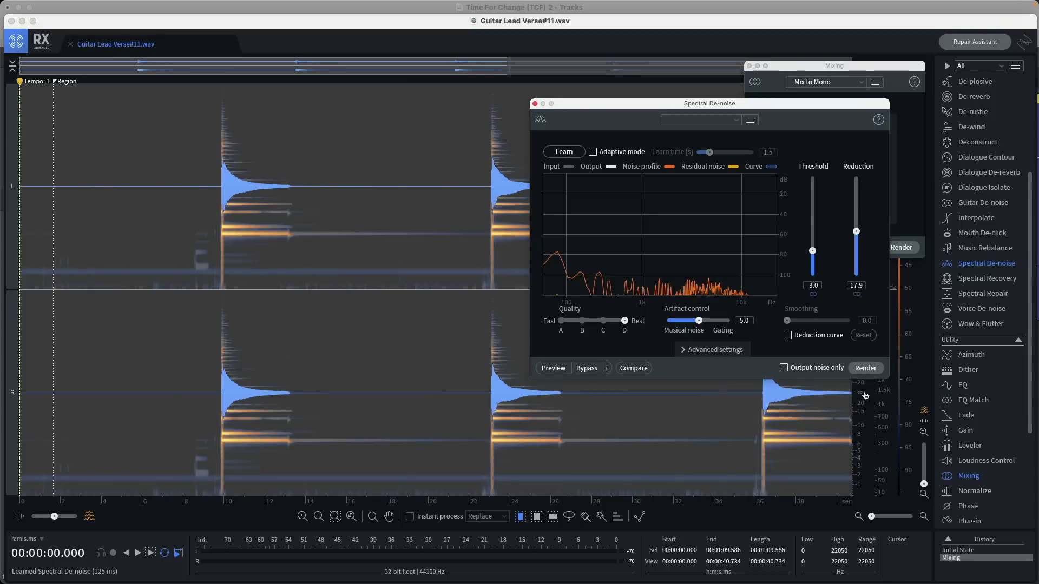
left_click(866, 368)
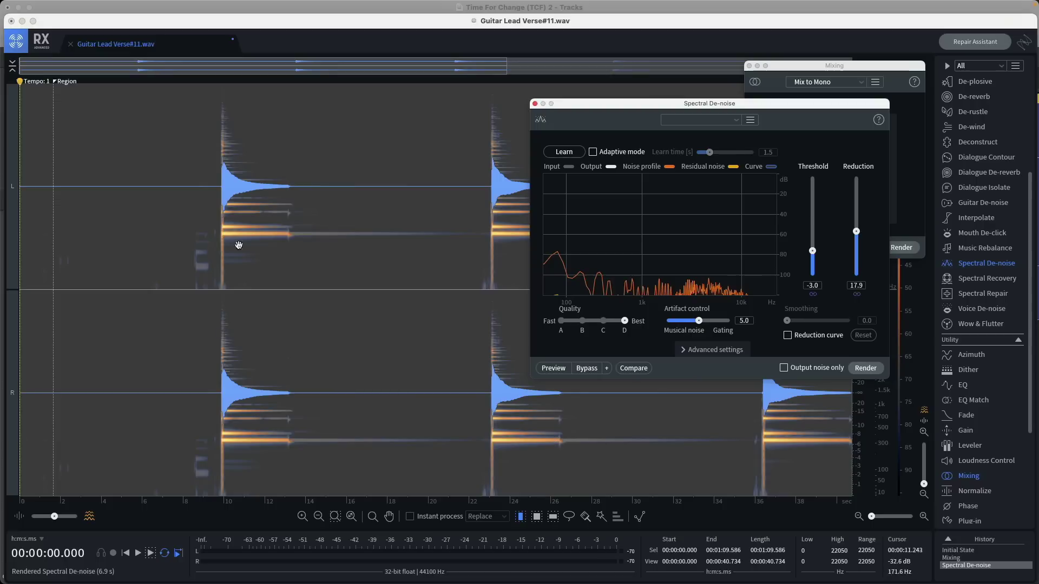
Audition the de-noised audio near 9.5 seconds, save the file and return to Logic Pro
left_click(214, 249)
key("space")
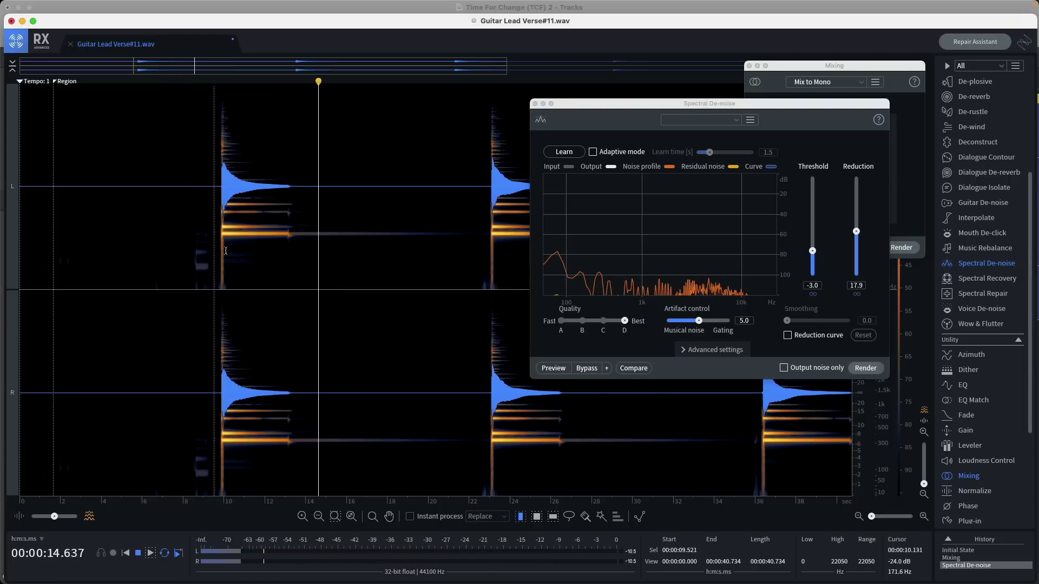
key("space")
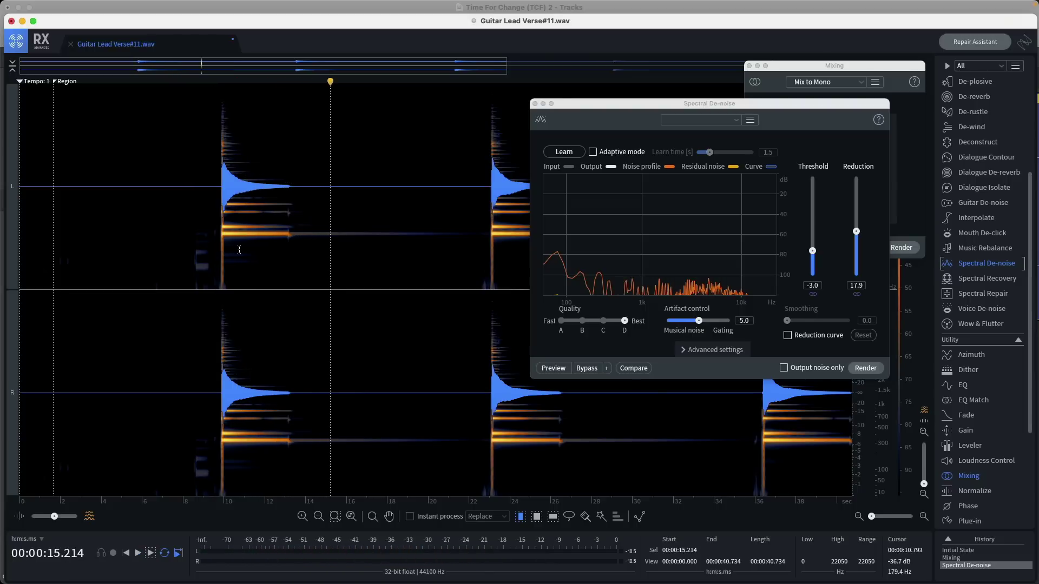
left_click(92, 6)
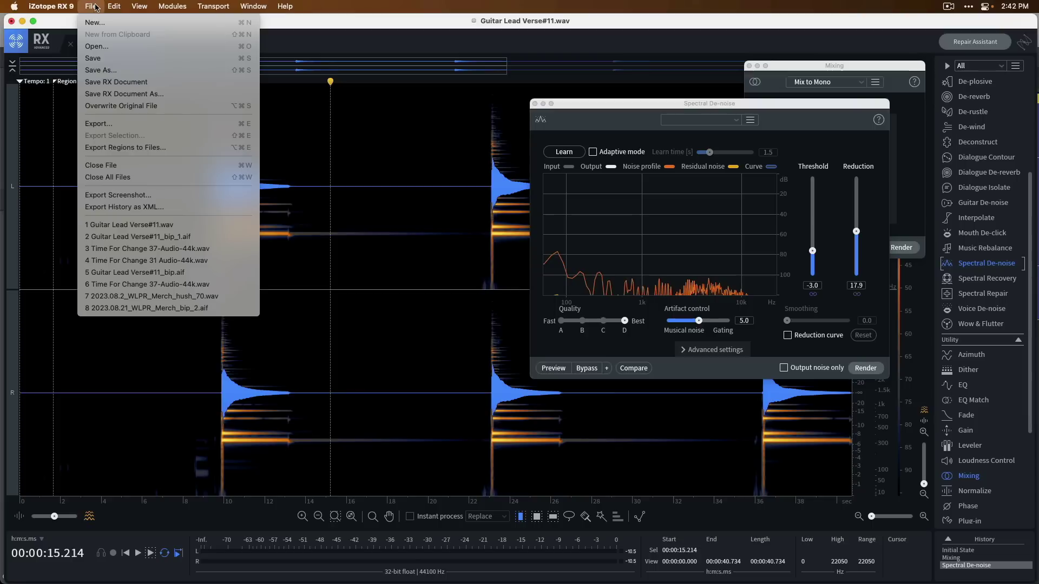
left_click(92, 58)
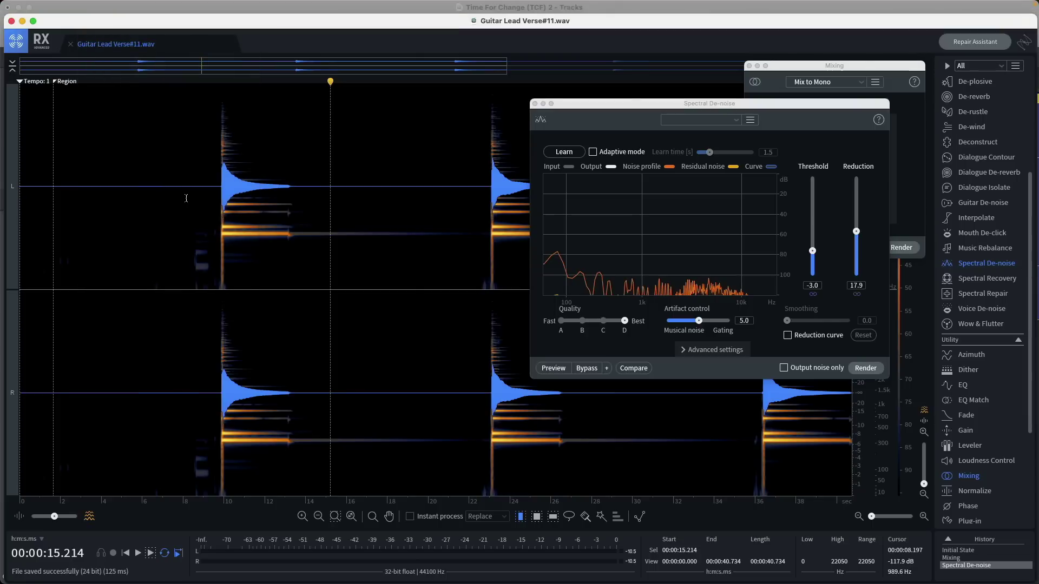
key("super+Tab")
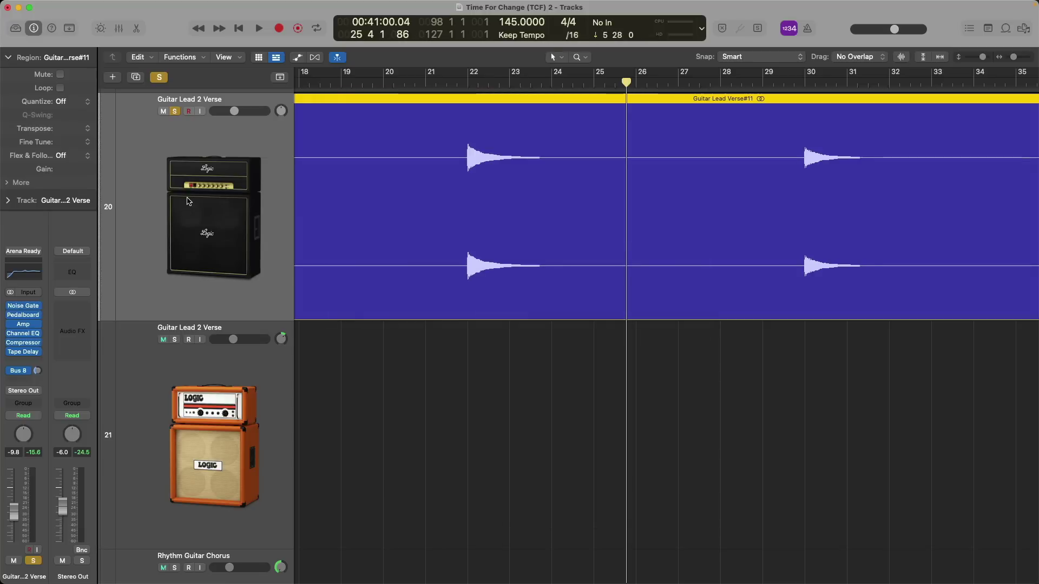
left_click(446, 82)
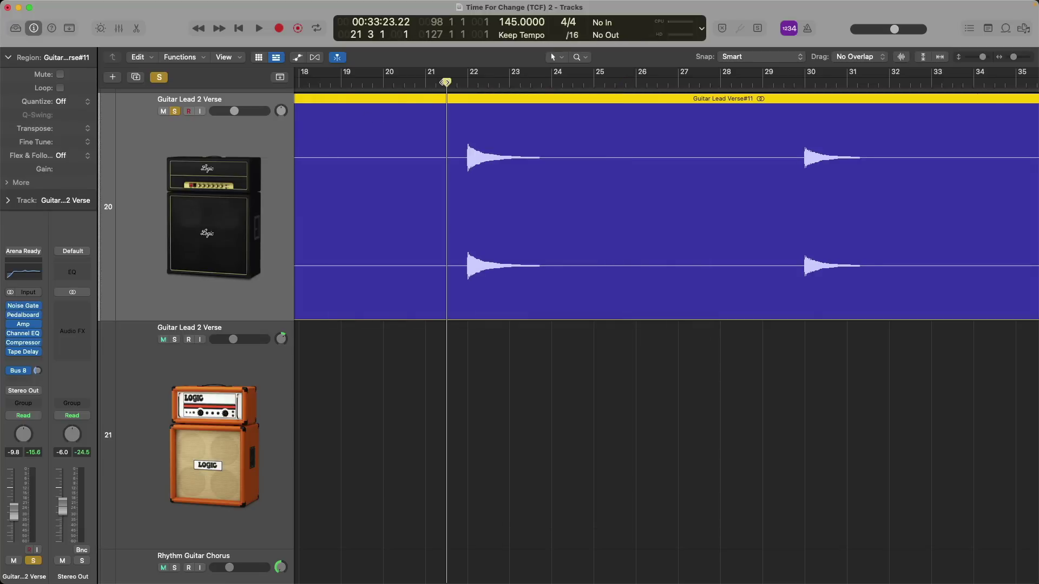
key("space")
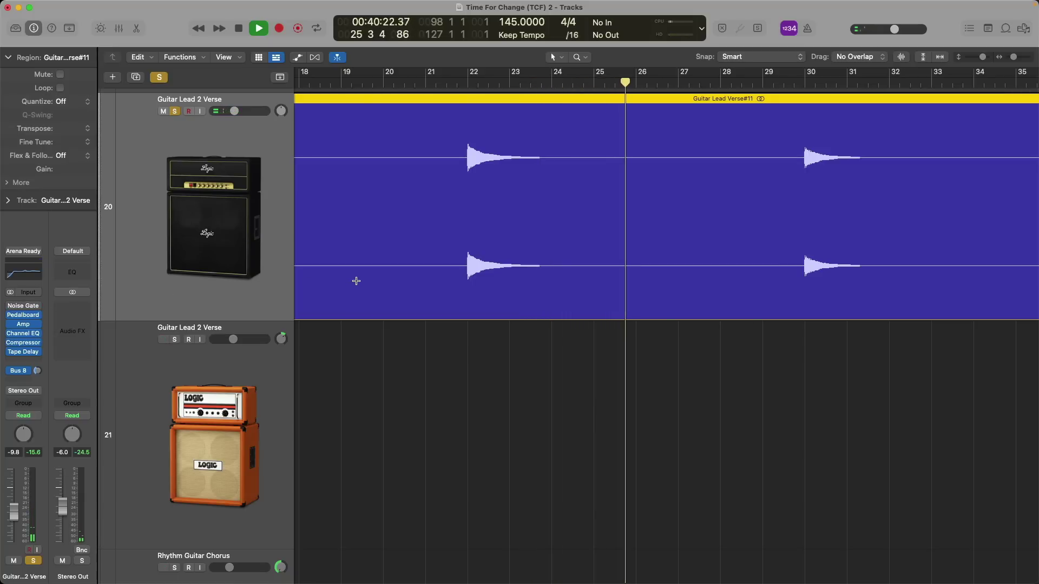
key("space")
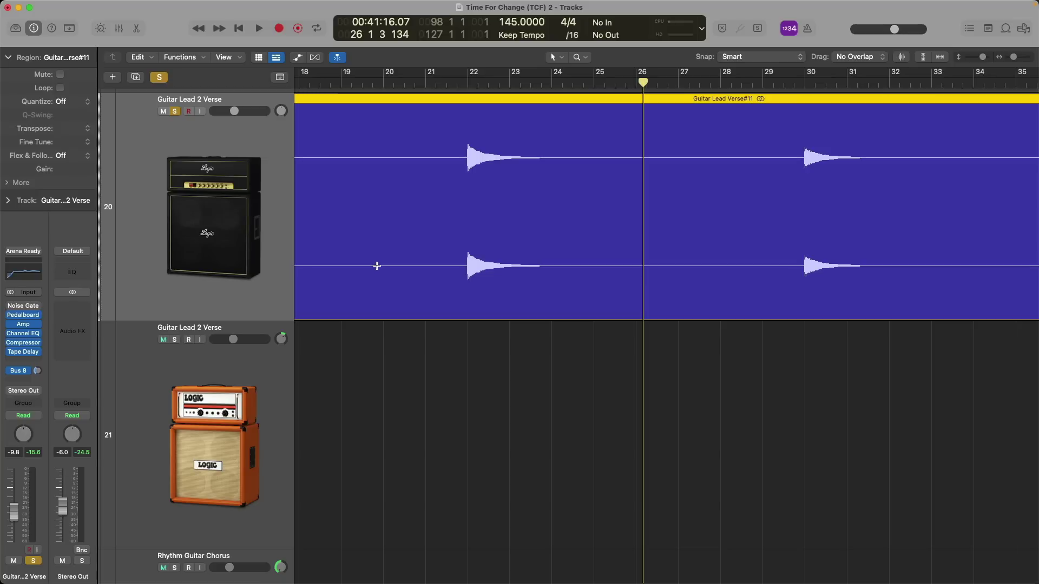
key("space")
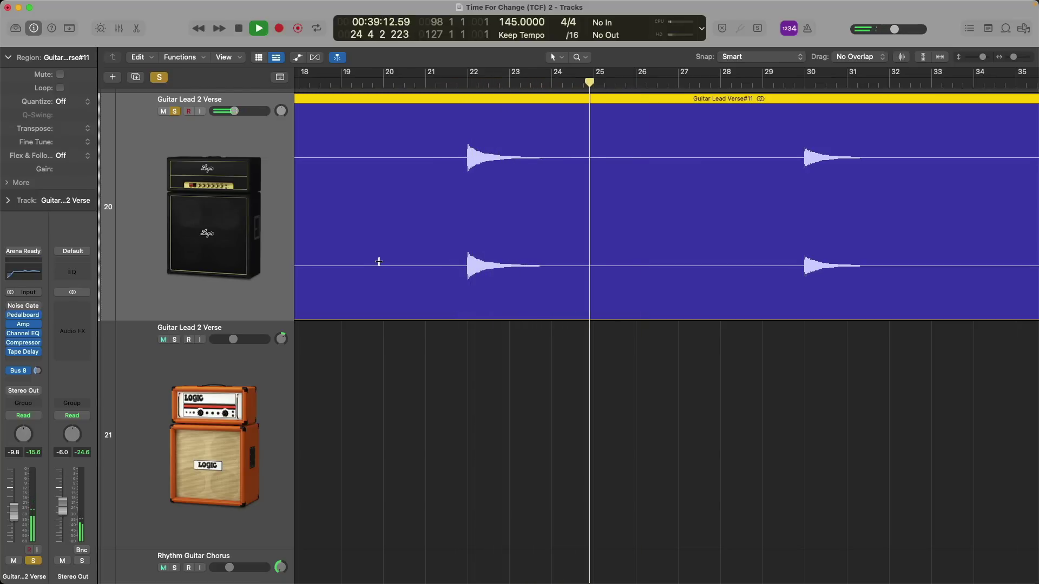
key("space")
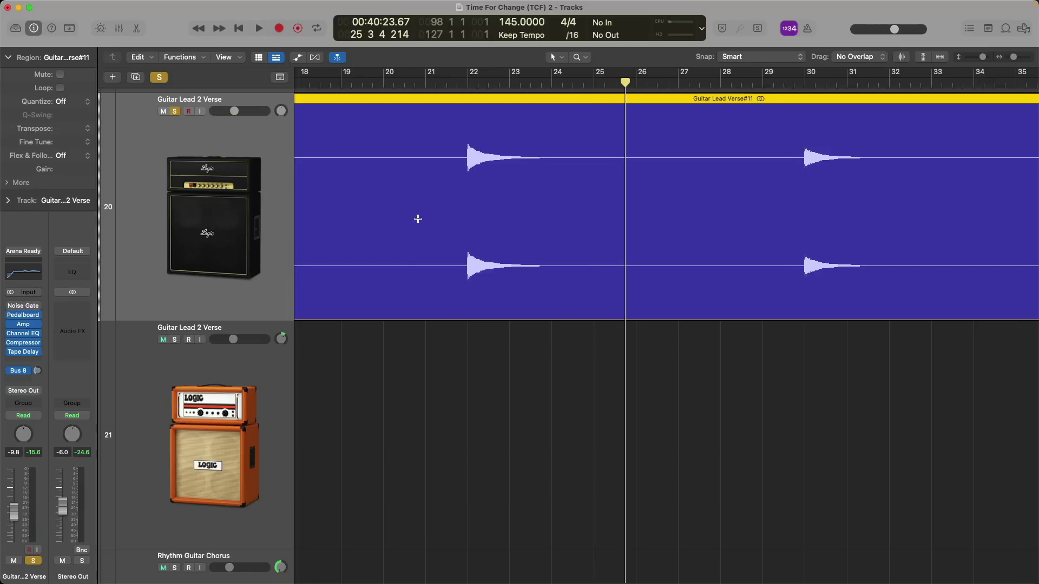
Zoom the Tracks area out to bars 1–60 to show Guitar Lead Verse#11 and Verse#19
scroll(419, 219, "down", 5)
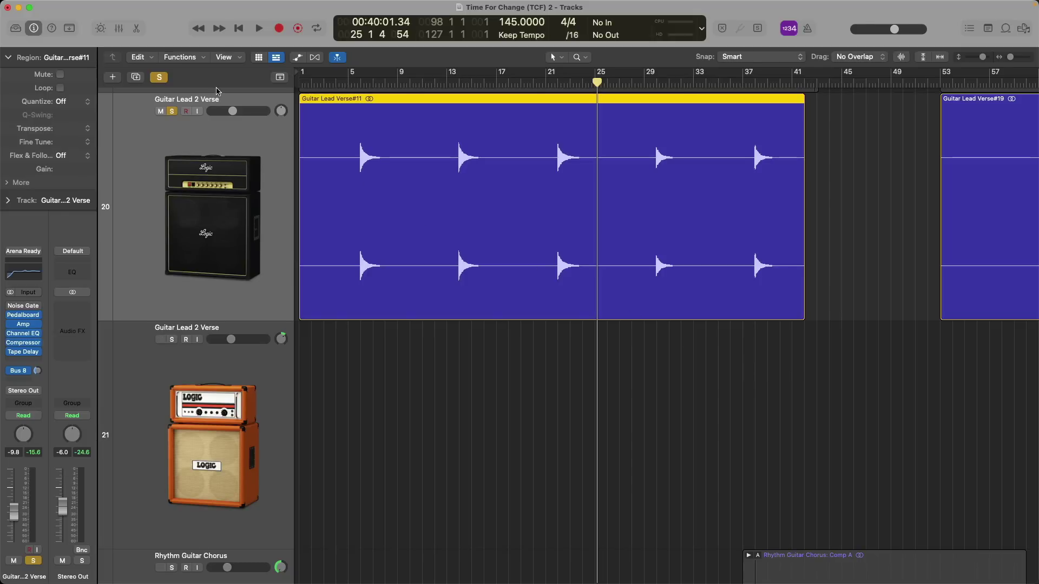
Revert Guitar Lead Verse#11 to its backup audio in the File editor, confirming the paste
left_click(140, 28)
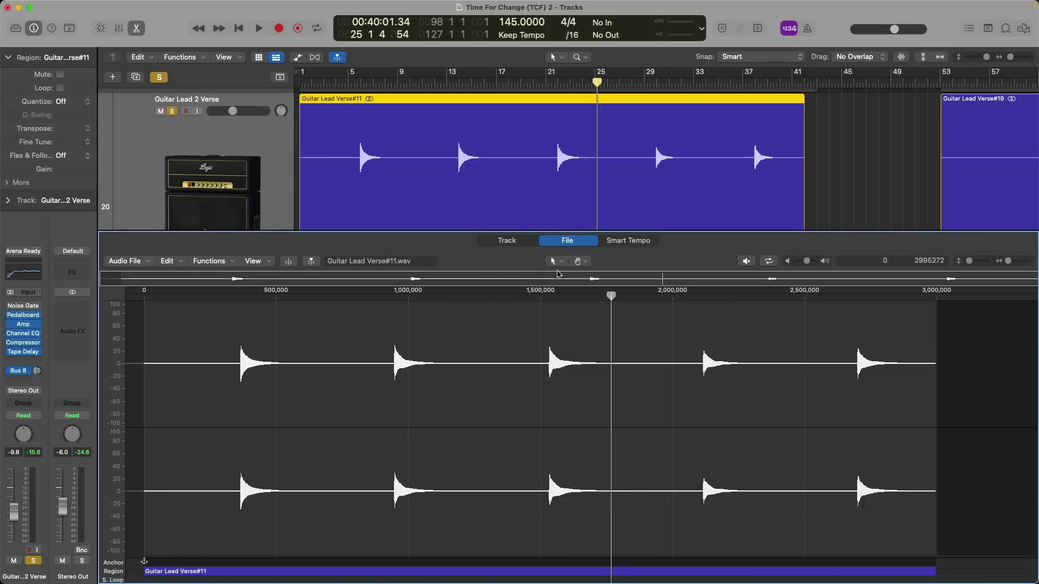
left_click(518, 241)
left_click(555, 241)
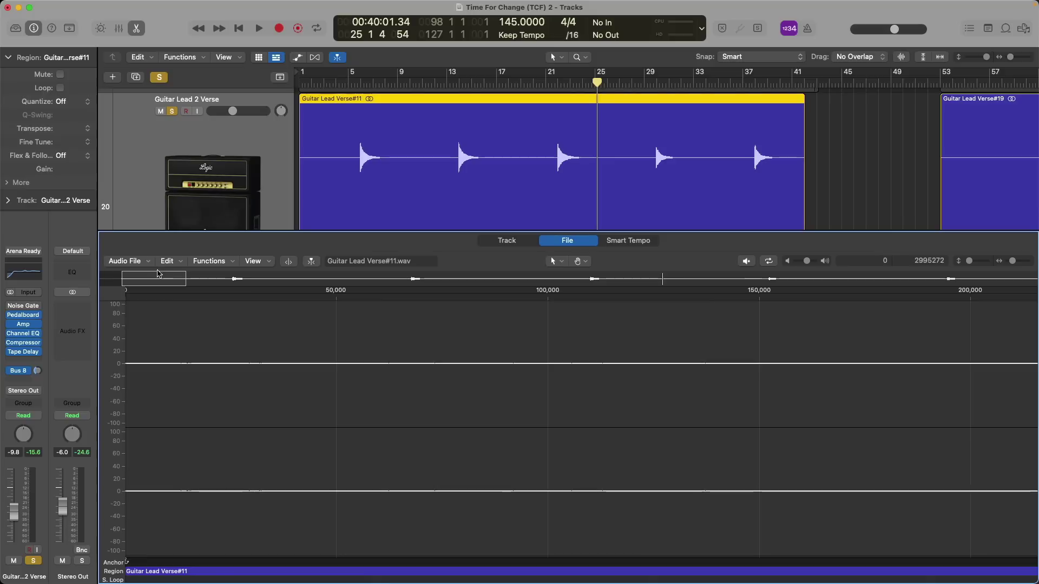
left_click(125, 261)
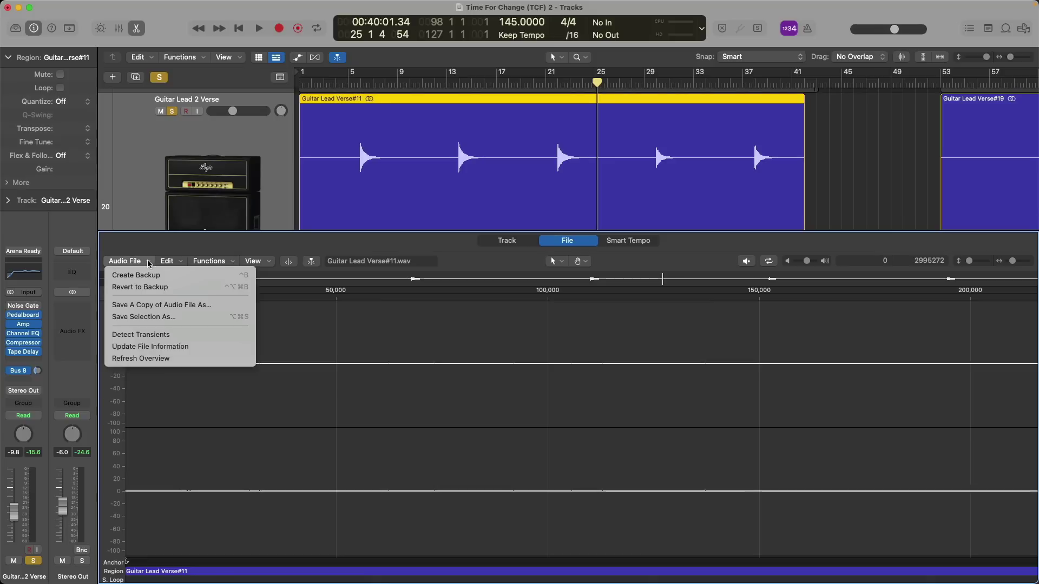
left_click(202, 293)
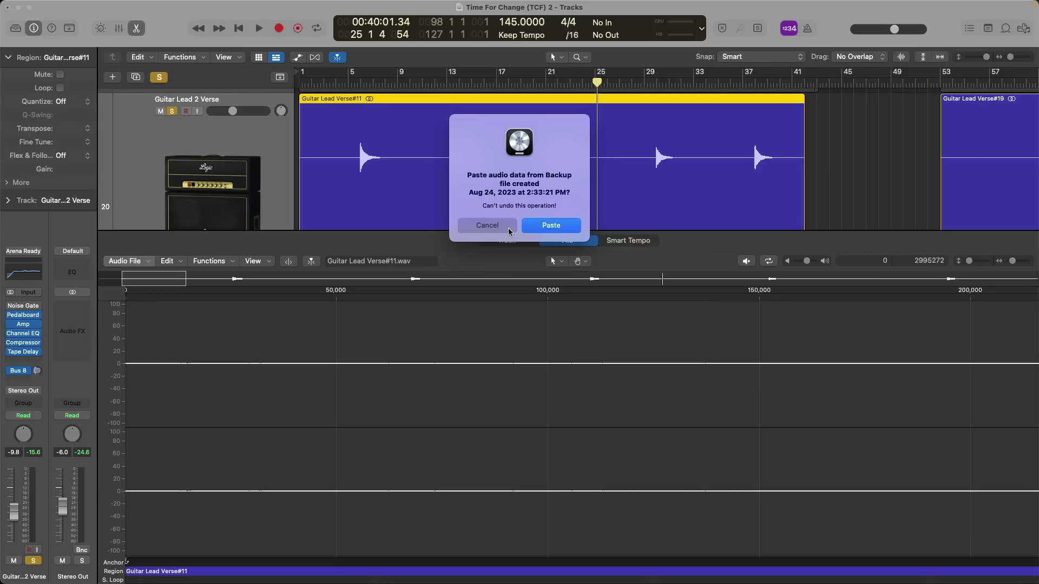
left_click(539, 227)
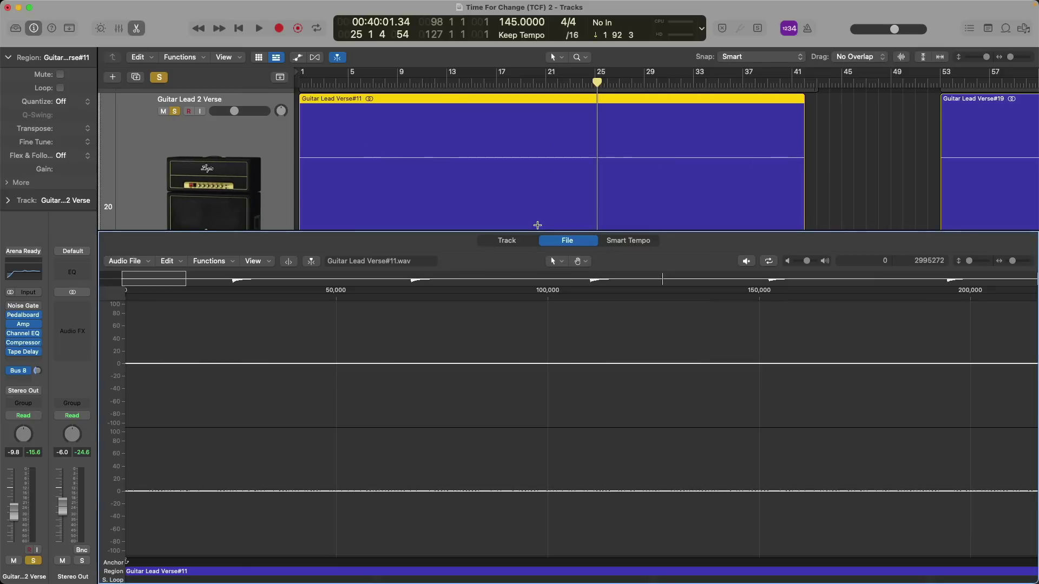
Close the file editor, reselect the Guitar Lead Verse#11 region and switch to its RX window
key("e")
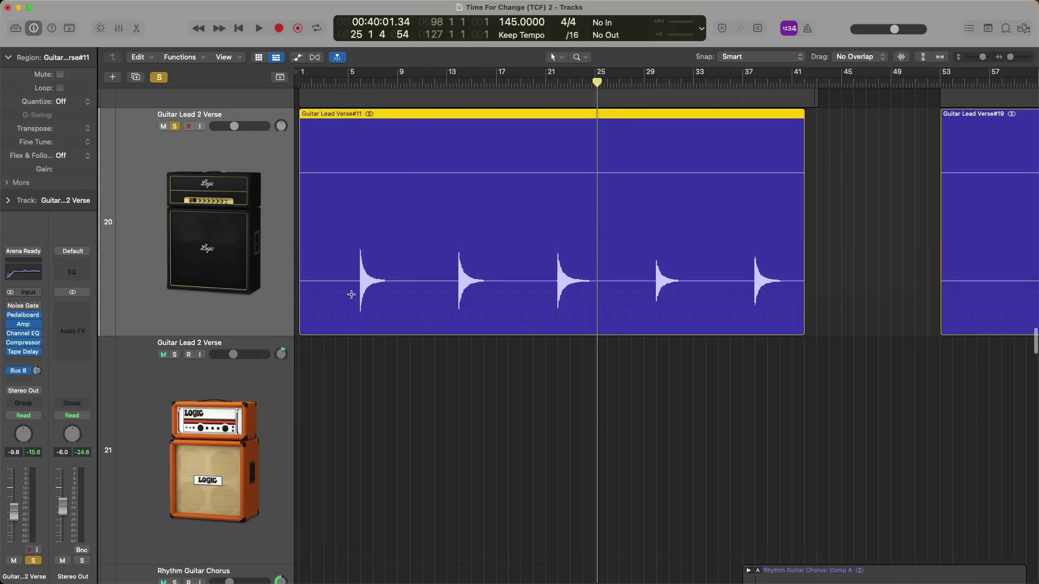
left_click(370, 353)
left_click(394, 193)
scroll(394, 193, "up", 1)
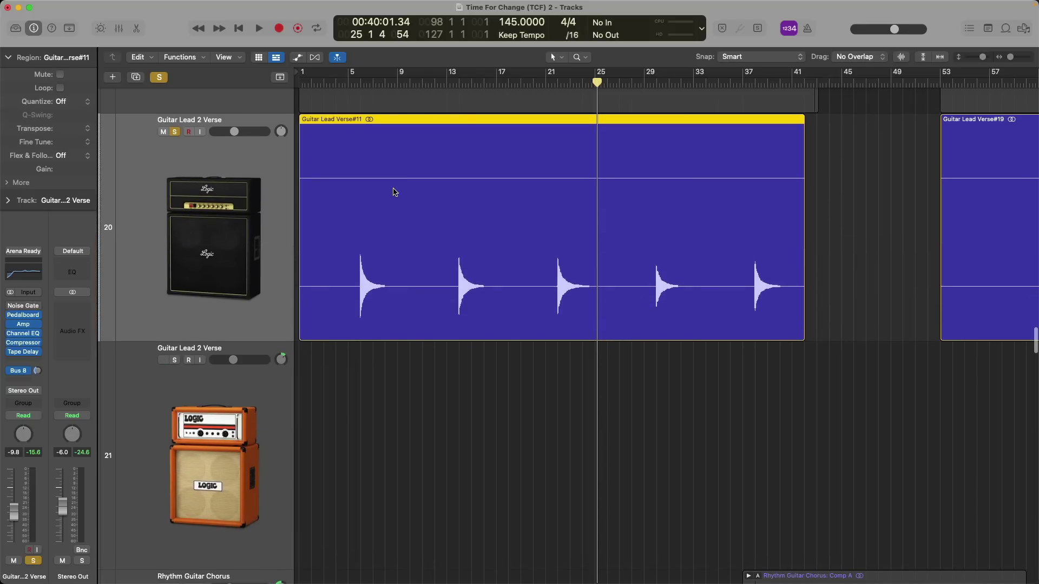
key("shift+w")
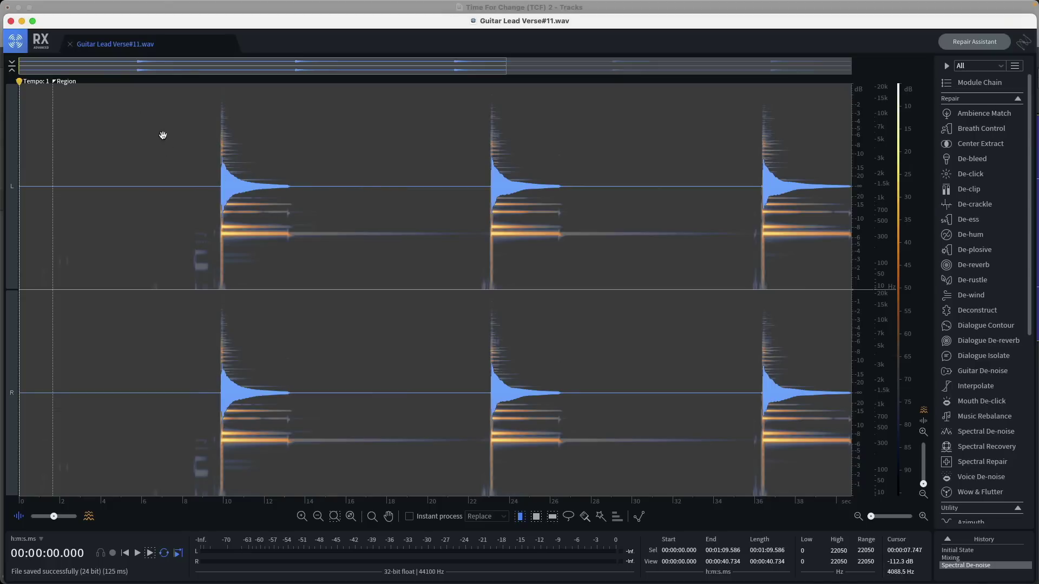
Close the Guitar Lead Verse#11.wav file in RX and return to Logic Pro
left_click(70, 44)
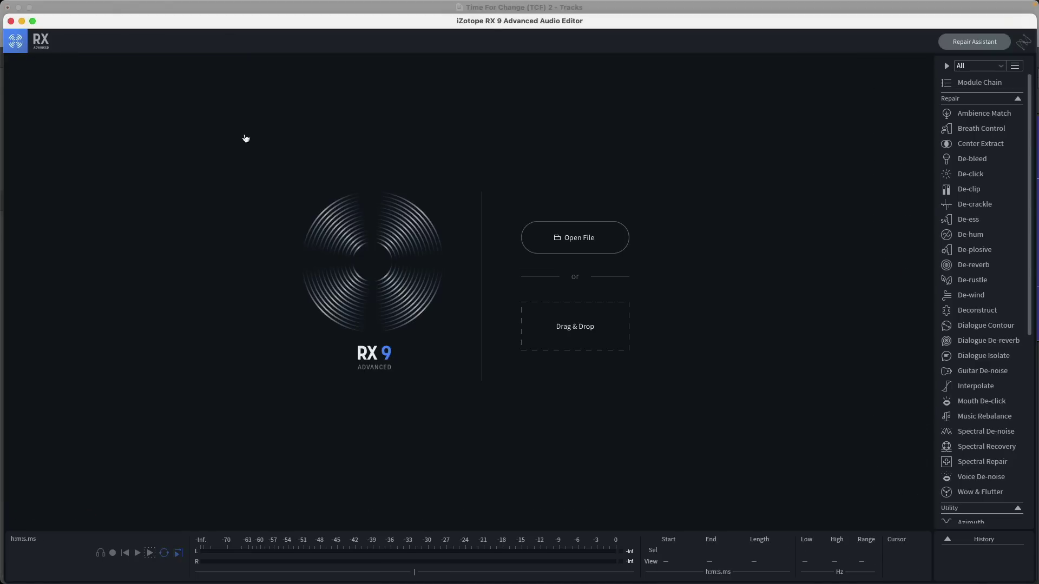
key("super+q")
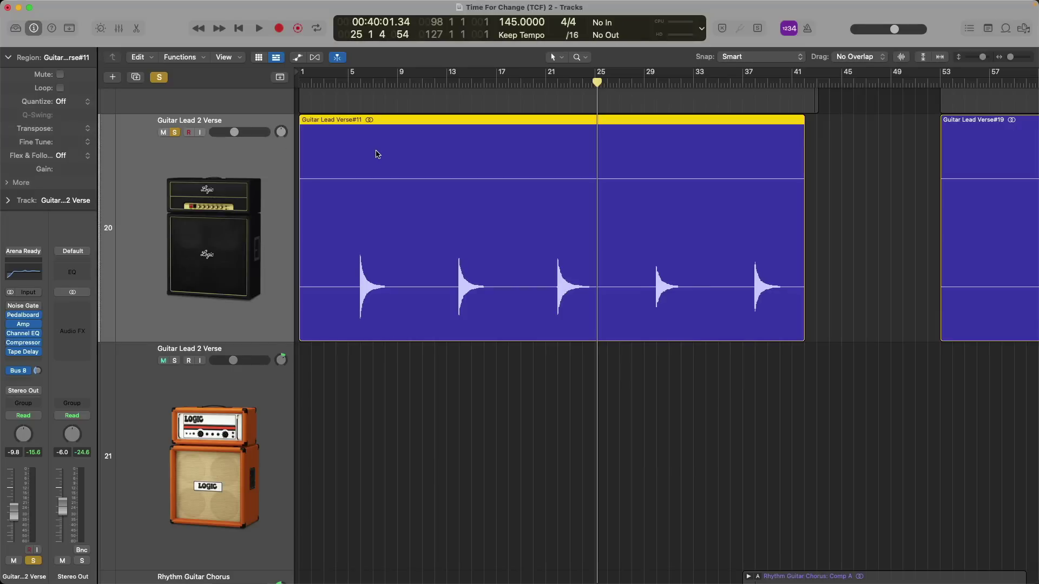
key("shift+w")
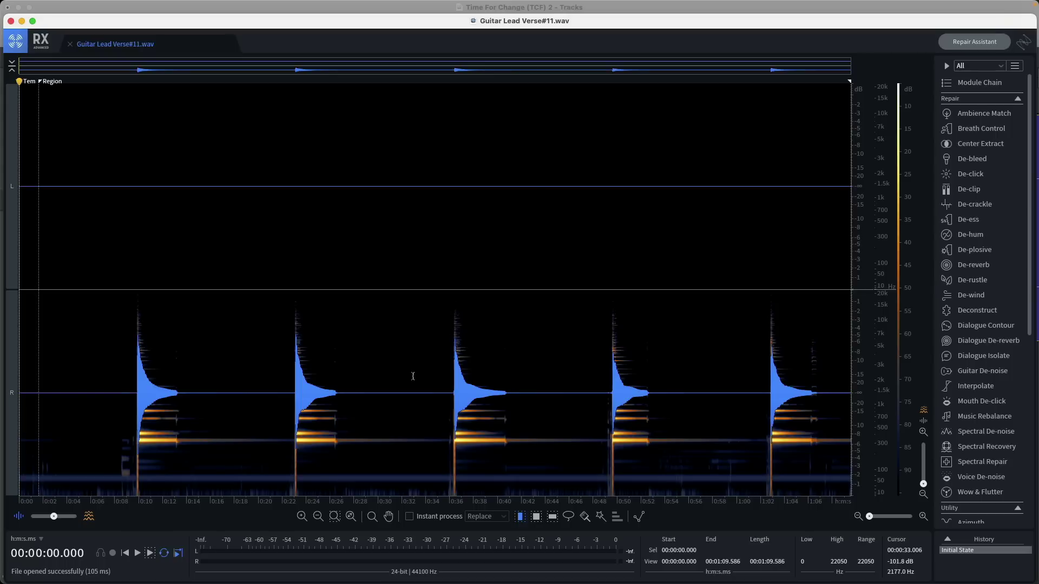
key("super+q")
Revert the Guitar Lead Verse#11 region to its backup audio from the file editor
double_click(384, 203)
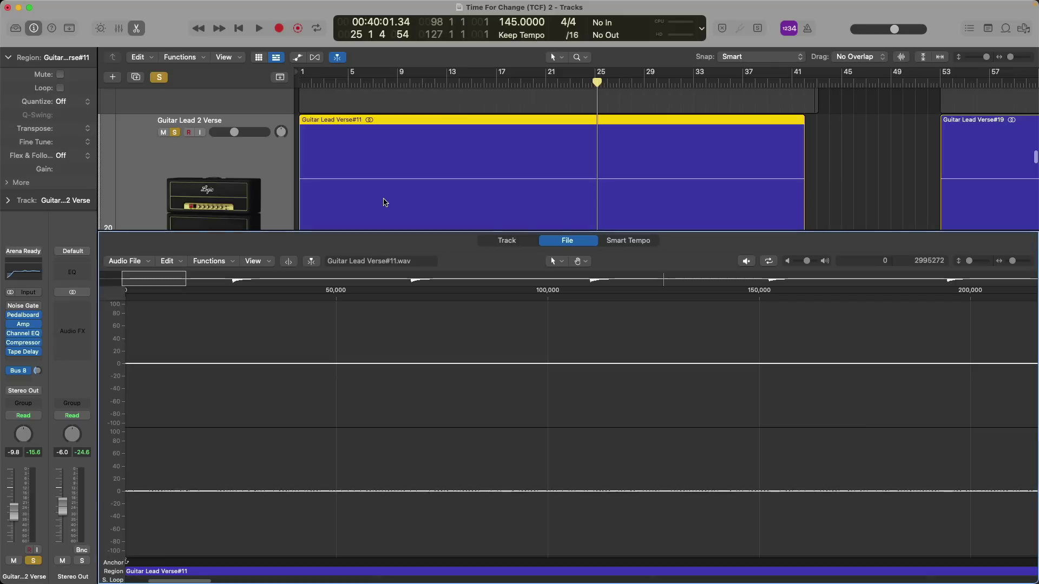
left_click(126, 261)
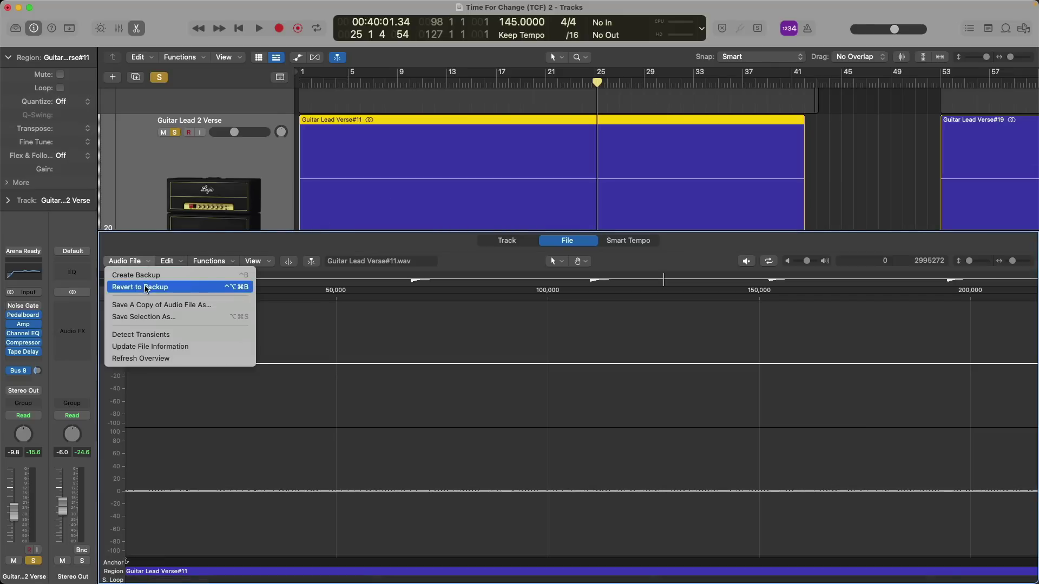
left_click(202, 289)
Confirm the revert, then select Bass Chorus#13 and put the playhead at bar 41
key("e")
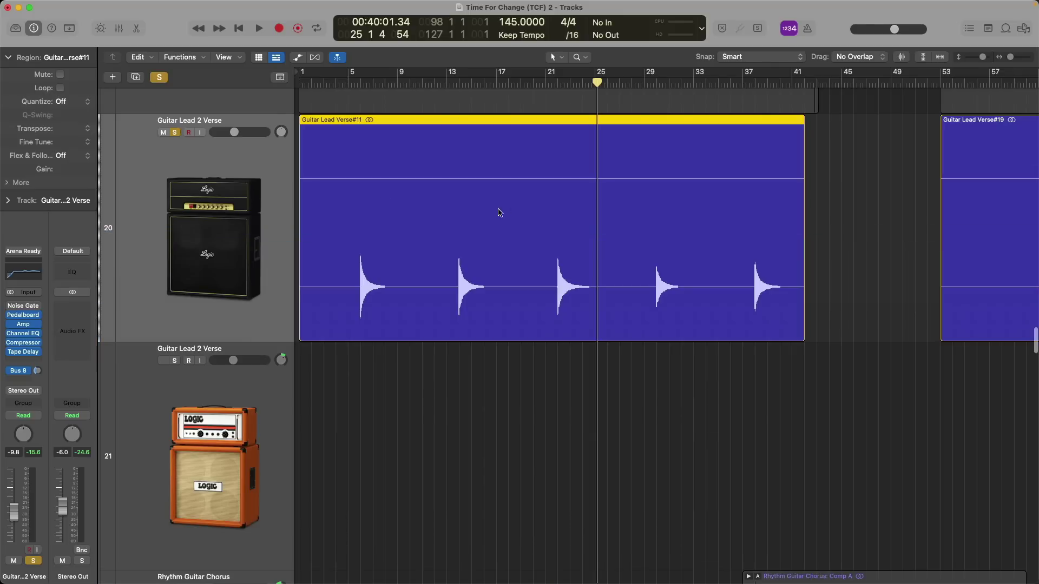
left_click(520, 206, "ctrl+alt")
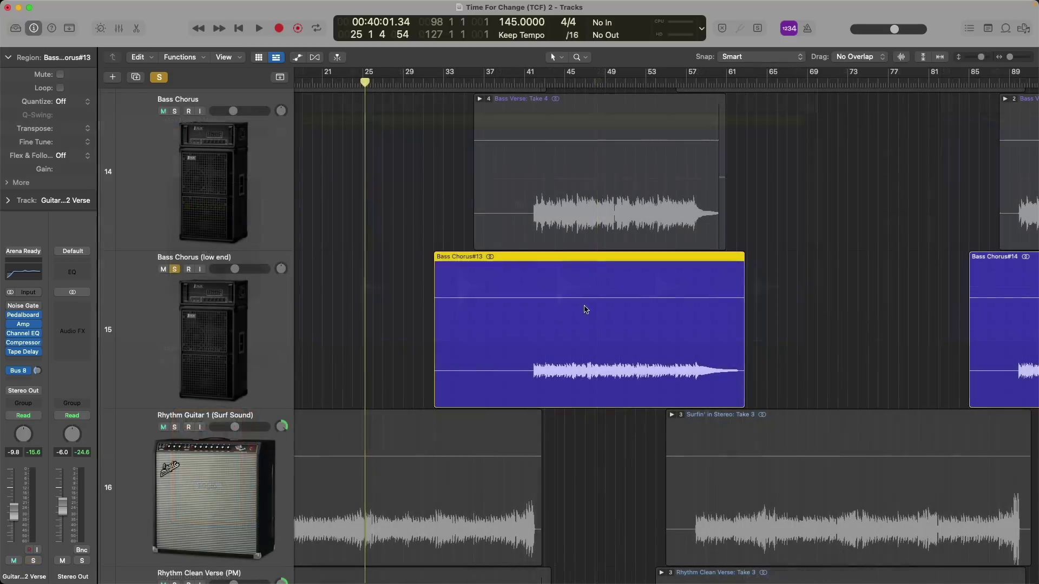
left_click(523, 82)
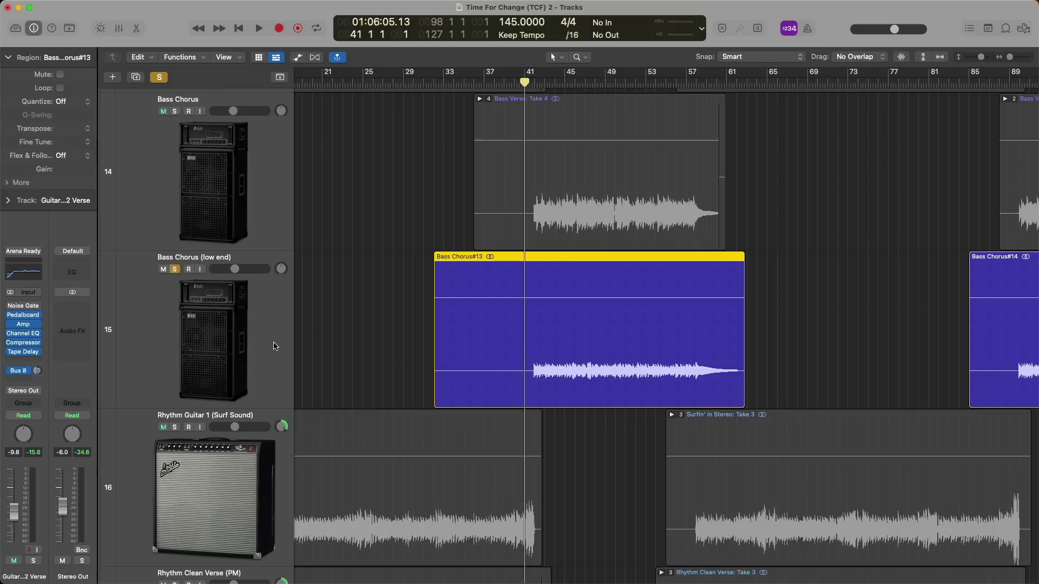
Play from around bar 31 into Bass Chorus#13, stopping at bar 34
scroll(406, 227, "left", 2)
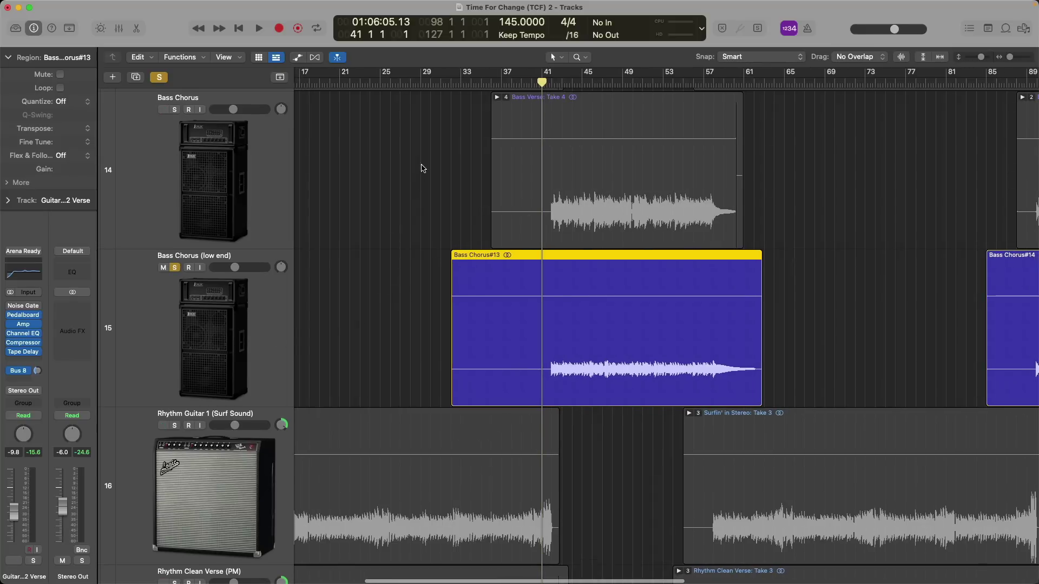
double_click(455, 83)
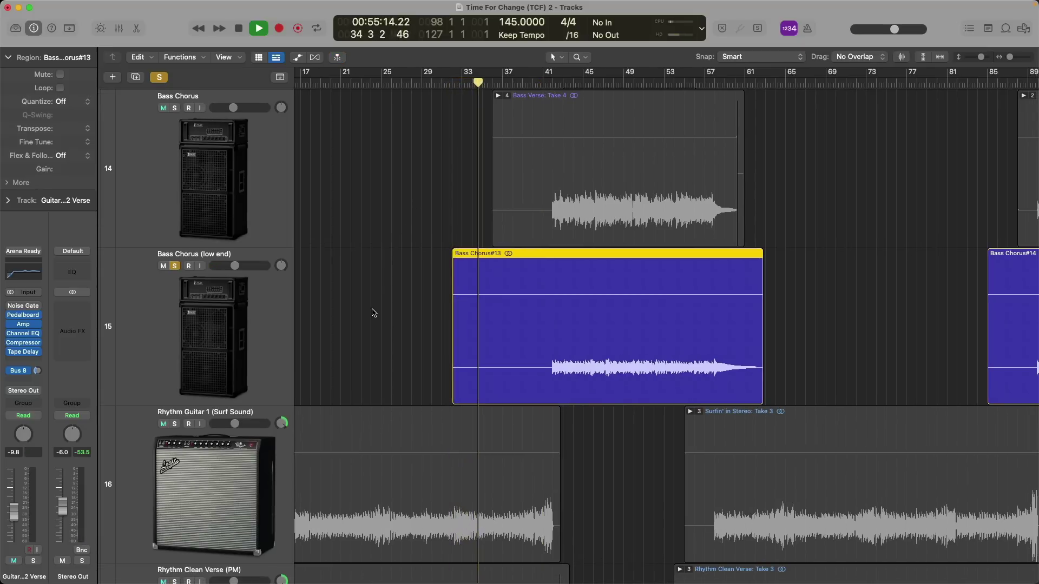
key("space")
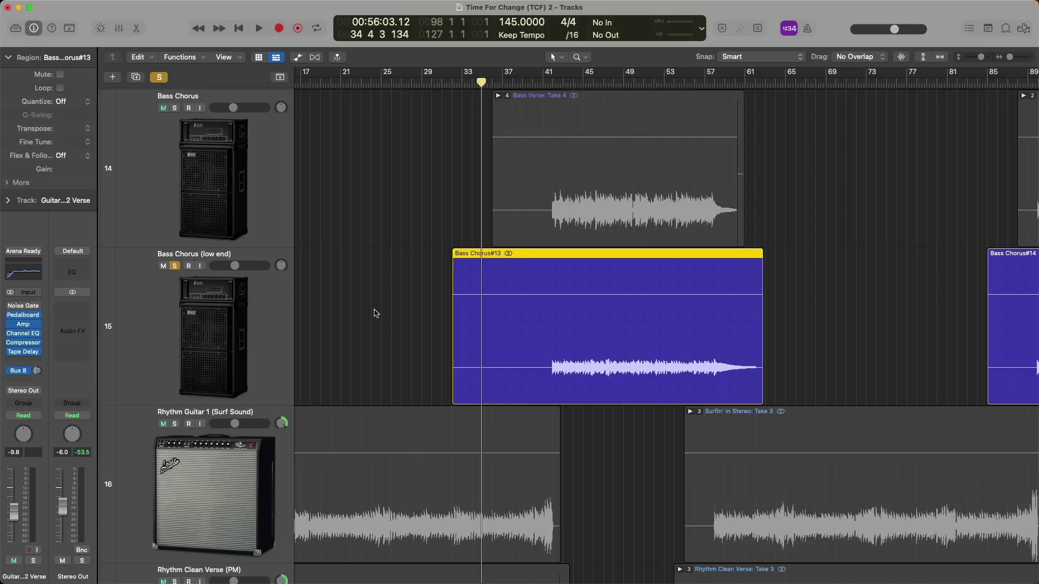
key("super+Tab")
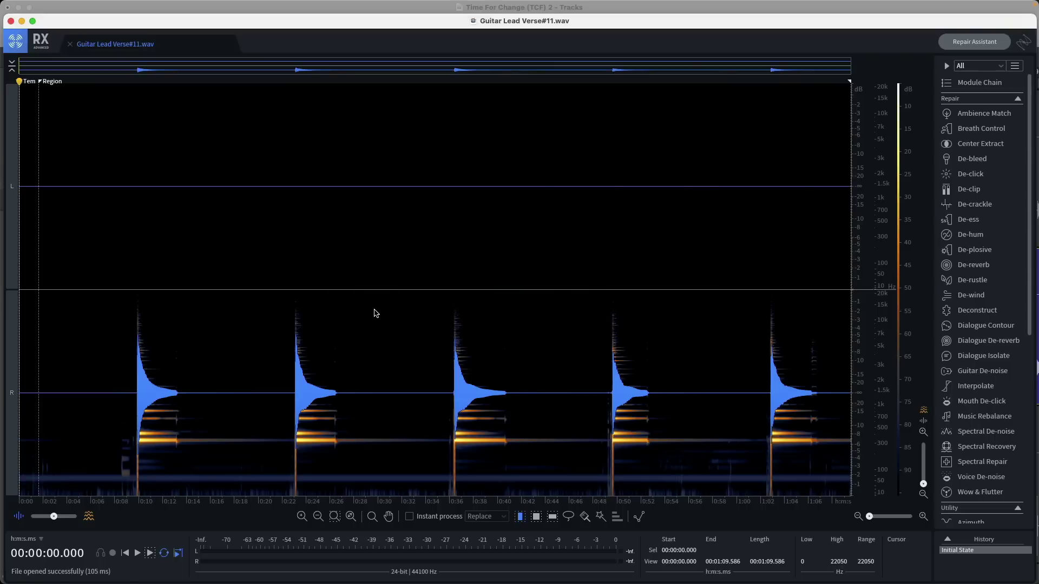
key("super+Tab")
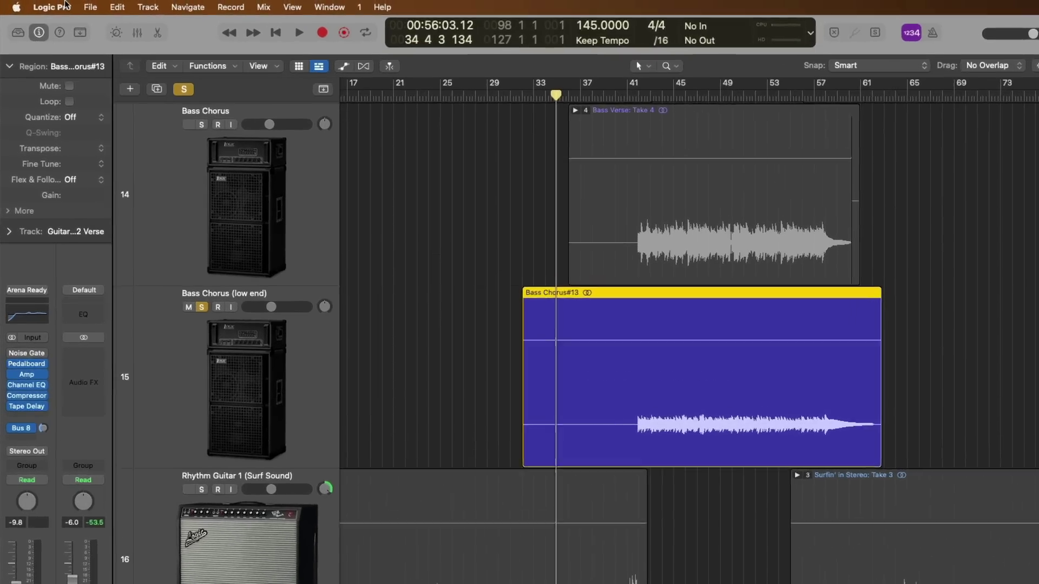
In Audio settings' File Editor, replace iZotope RX 9 with Acoustica.app as external sample editor
left_click(65, 4)
mouse_move(179, 47)
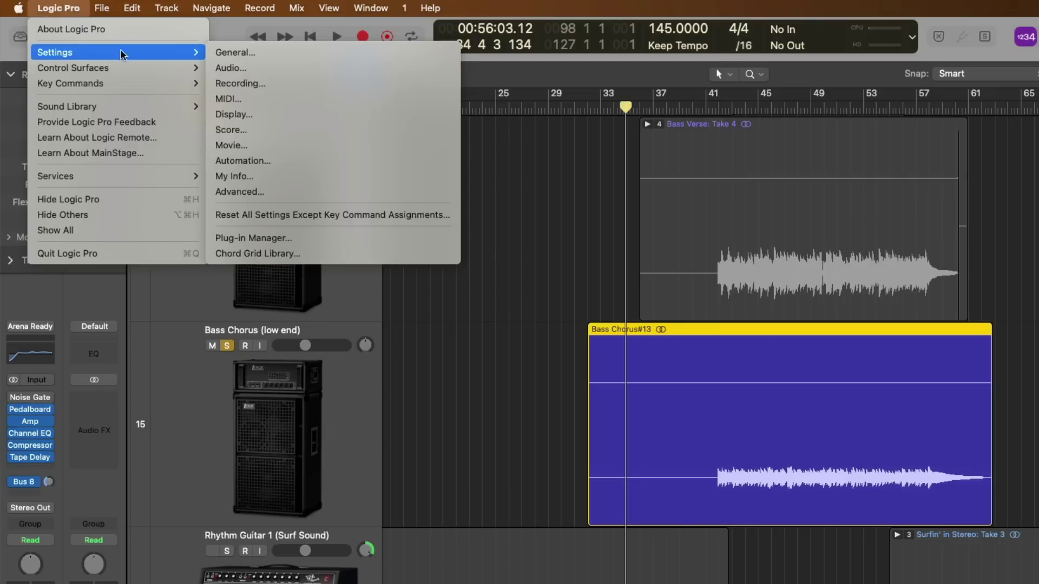
left_click(266, 67)
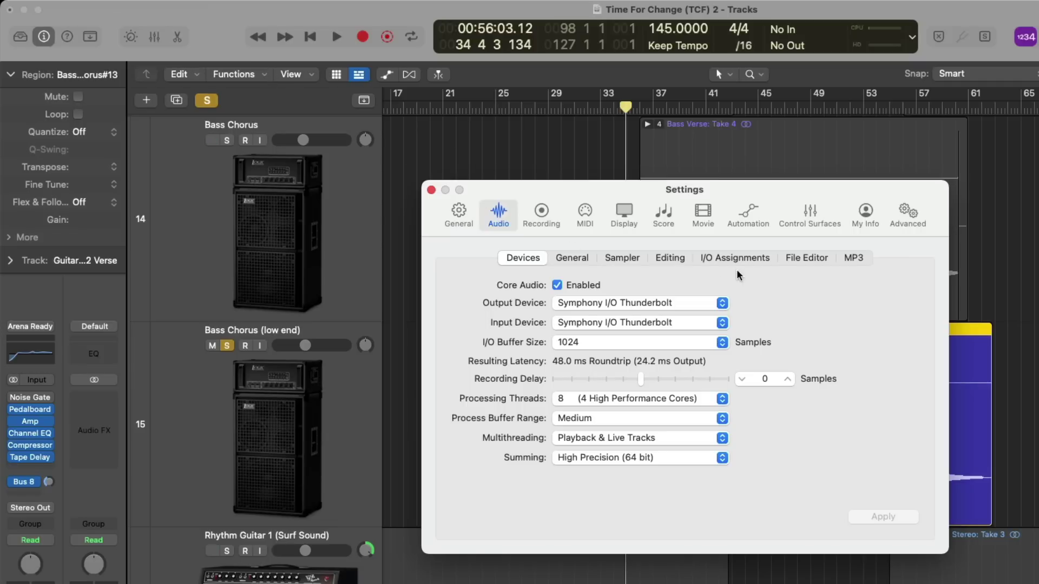
left_click(796, 260)
left_click(891, 371)
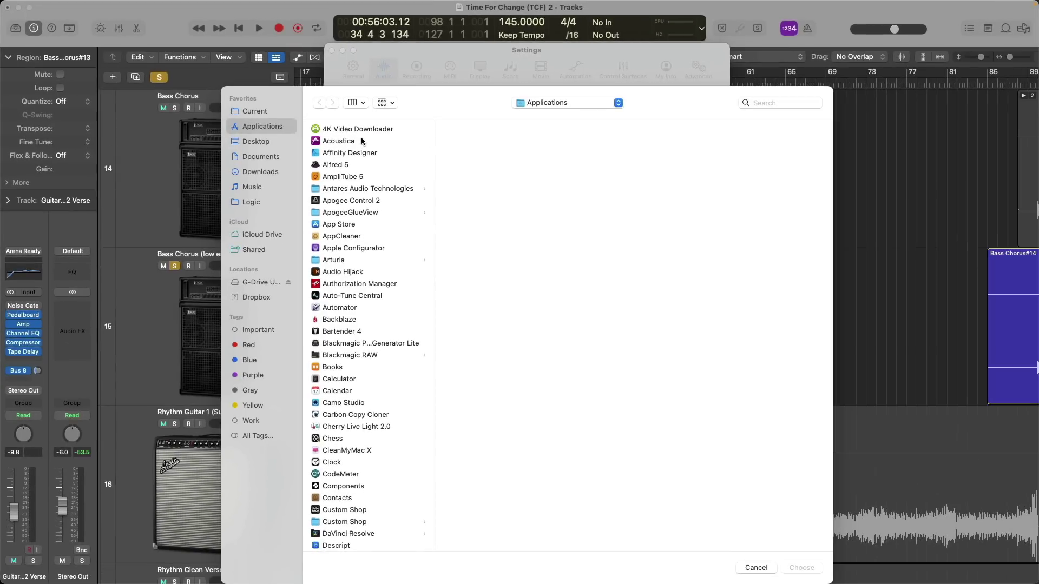
left_click(361, 141)
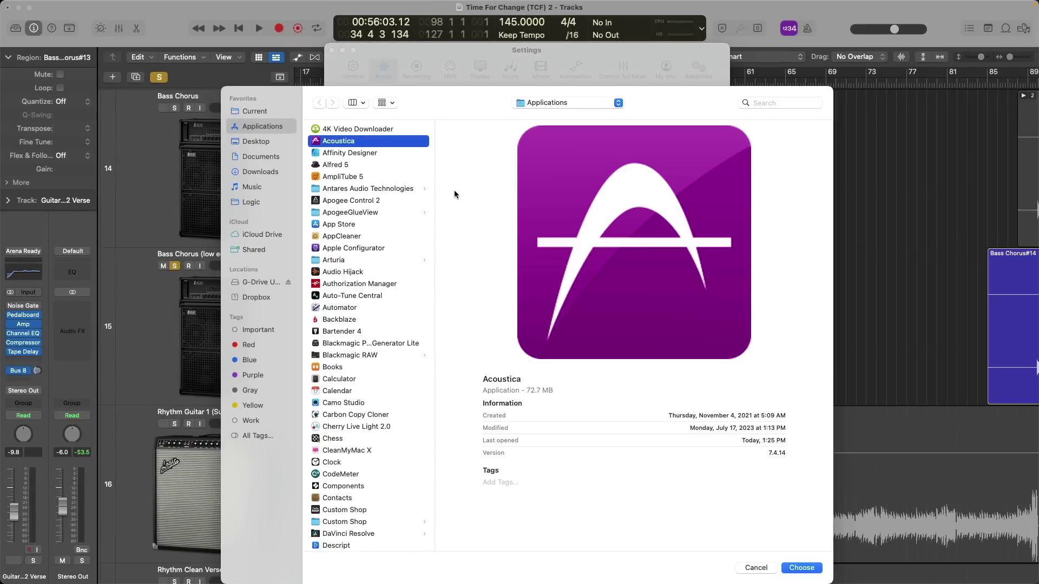
left_click(817, 569)
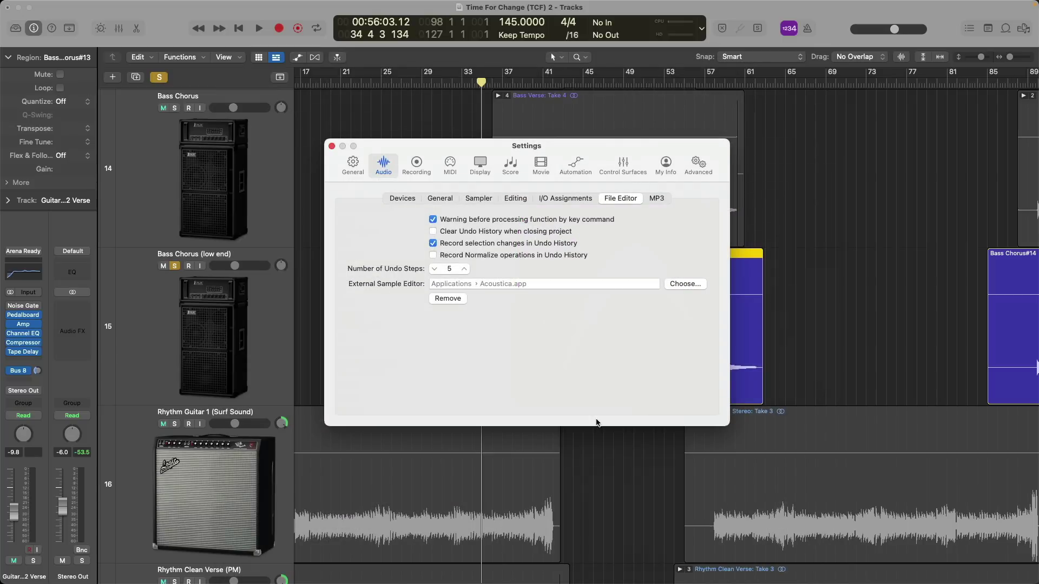
left_click(331, 146)
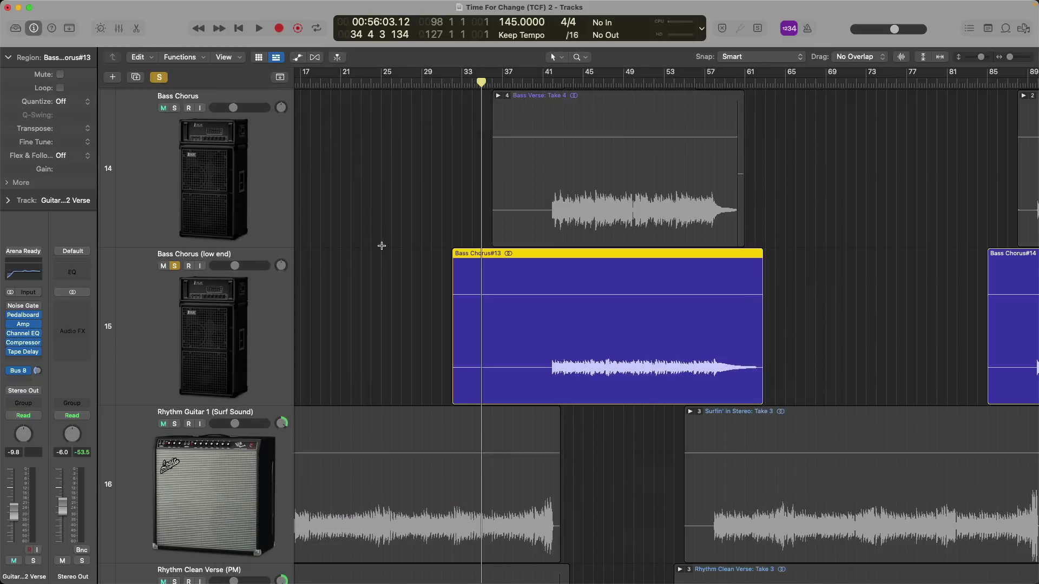
Select the Bass Chorus#13 region and open it in Acoustica from the Edit menu
left_click_drag(389, 258, 553, 292)
left_click(138, 57)
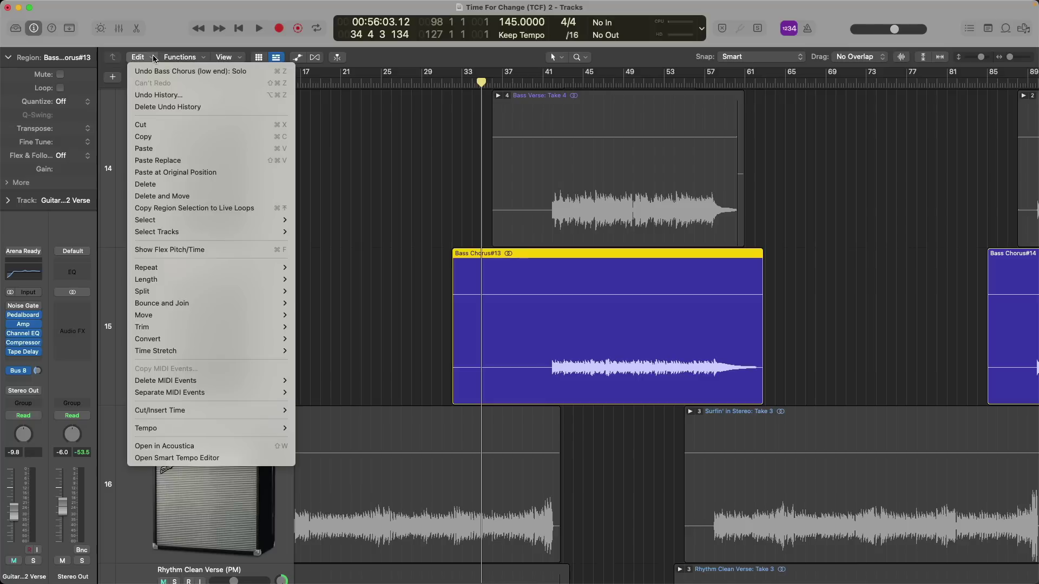
mouse_move(205, 433)
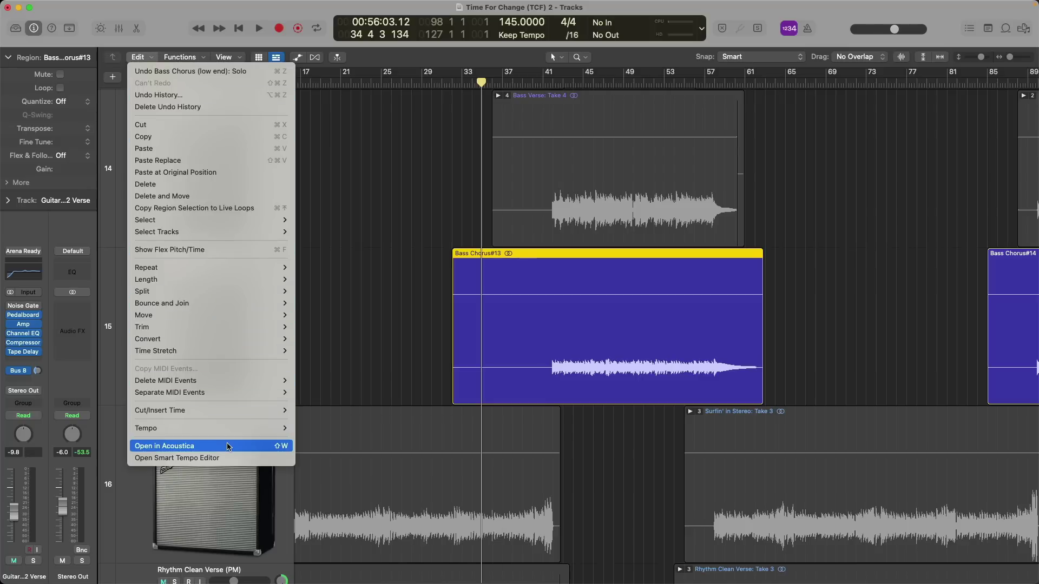
left_click(227, 447)
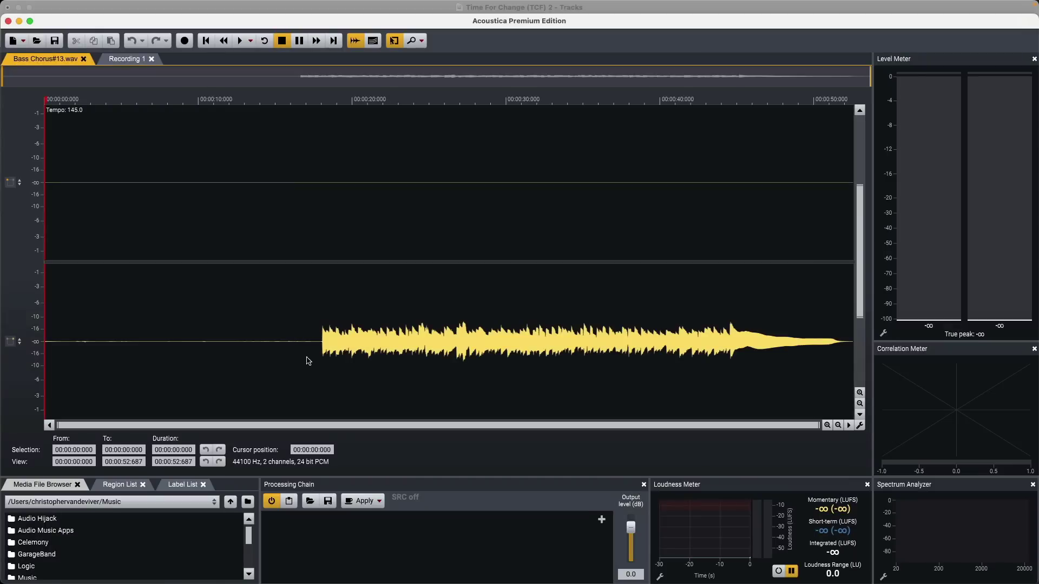
Play the bass briefly from about 10 seconds and from about 17.6 seconds
left_click(204, 324)
key("space")
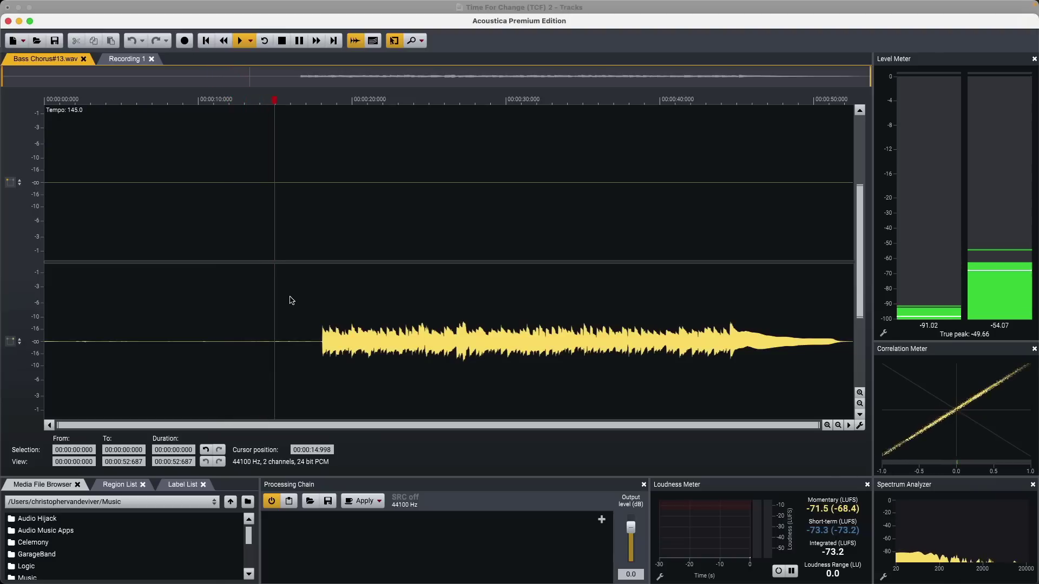
key("space")
left_click(314, 295)
key("space")
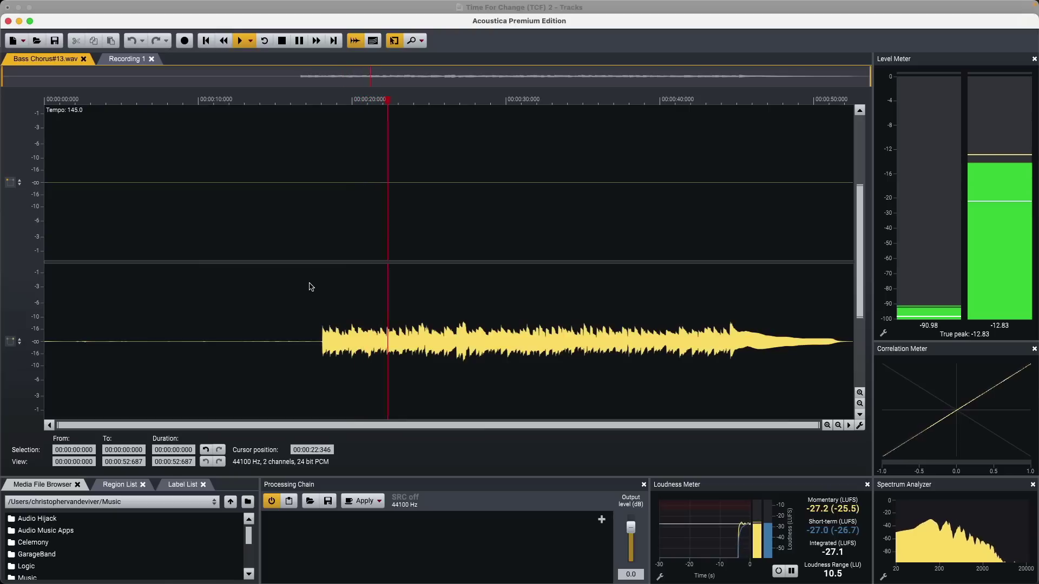
key("space")
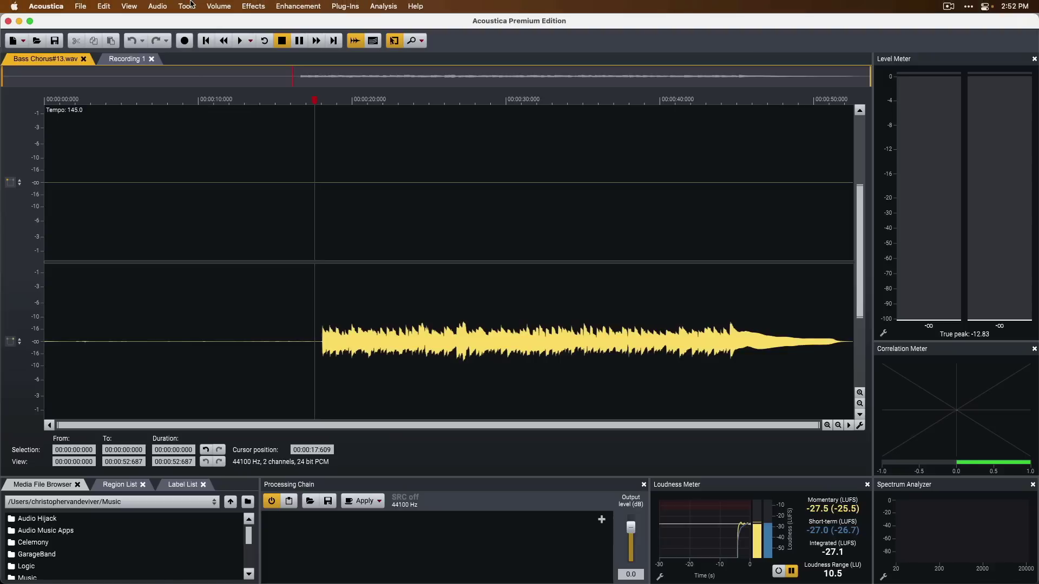
Convert the Bass Chorus#13 sample format to 1 channel (mono)
left_click(190, 5)
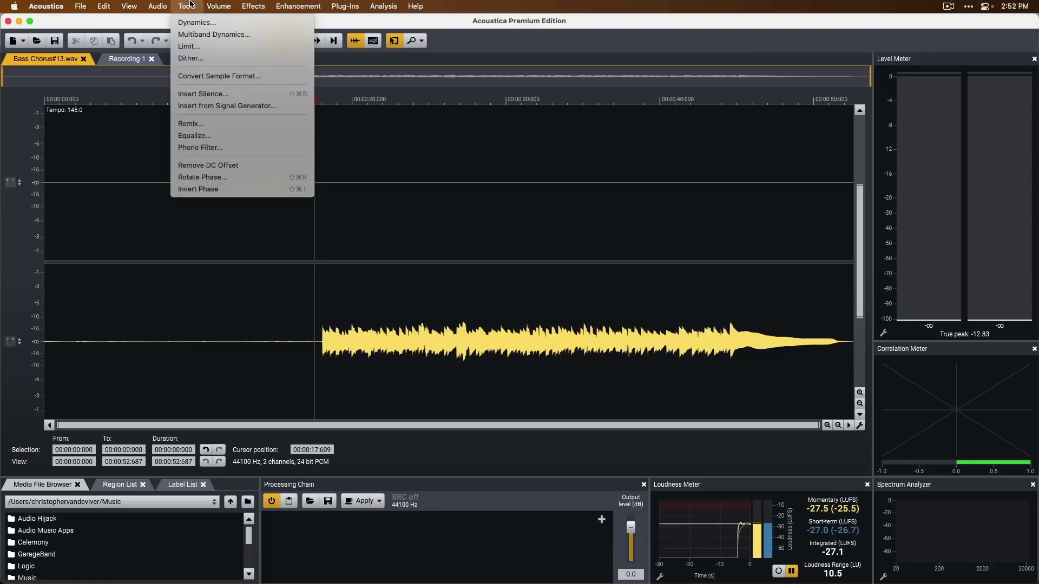
left_click(284, 77)
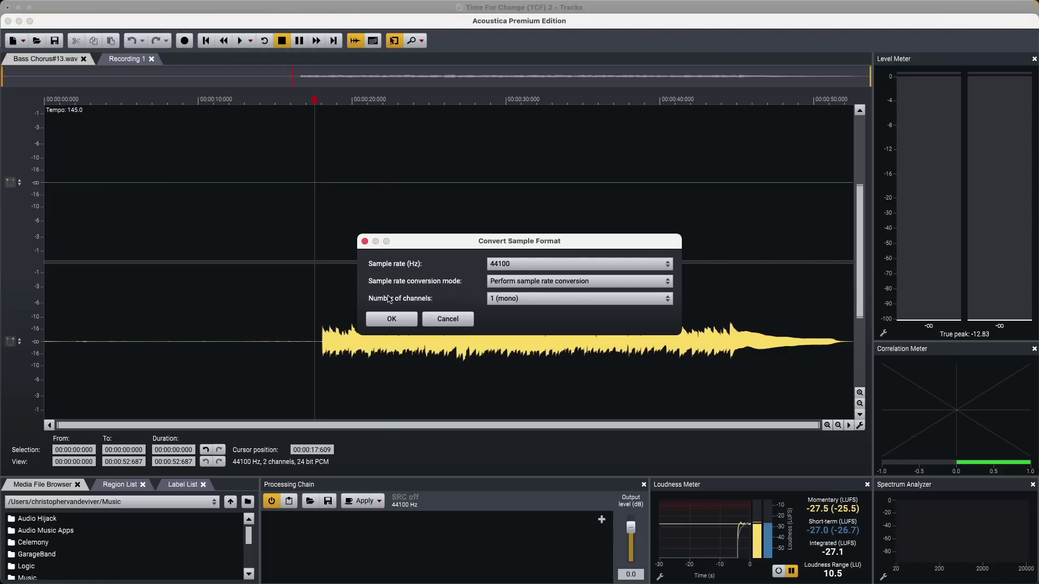
left_click(495, 301)
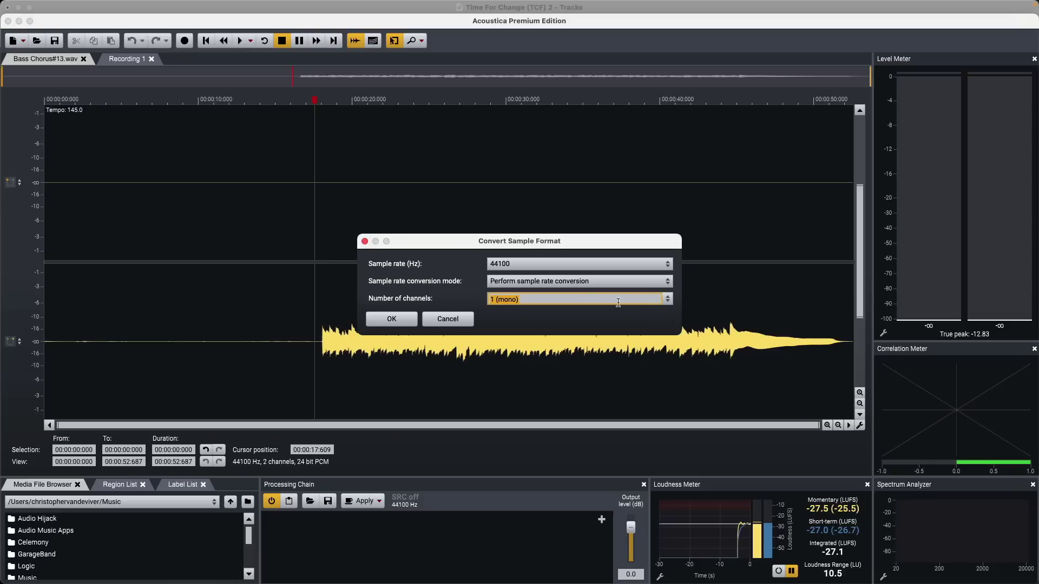
left_click(667, 301)
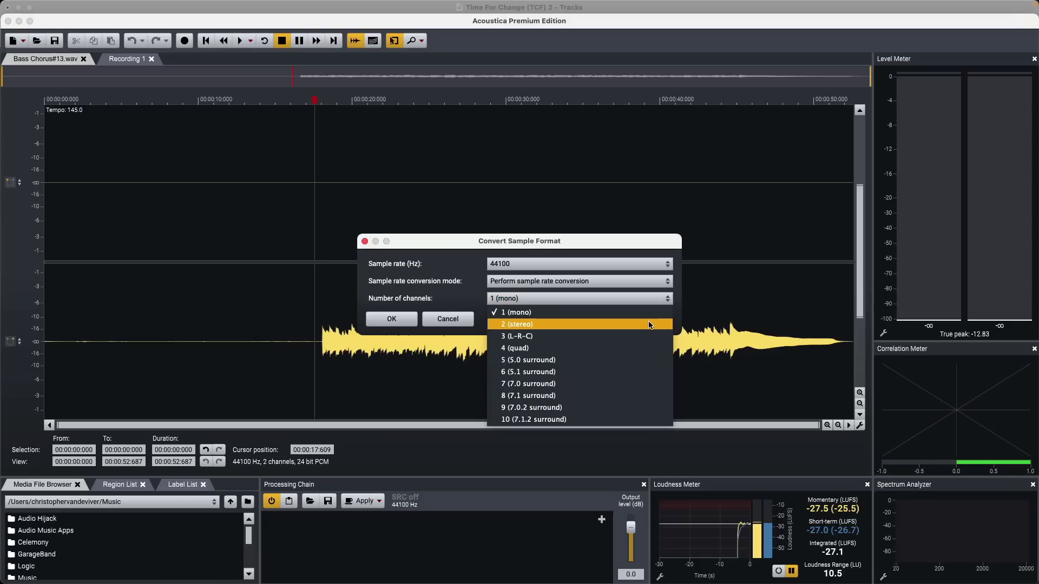
left_click(649, 316)
left_click(392, 319)
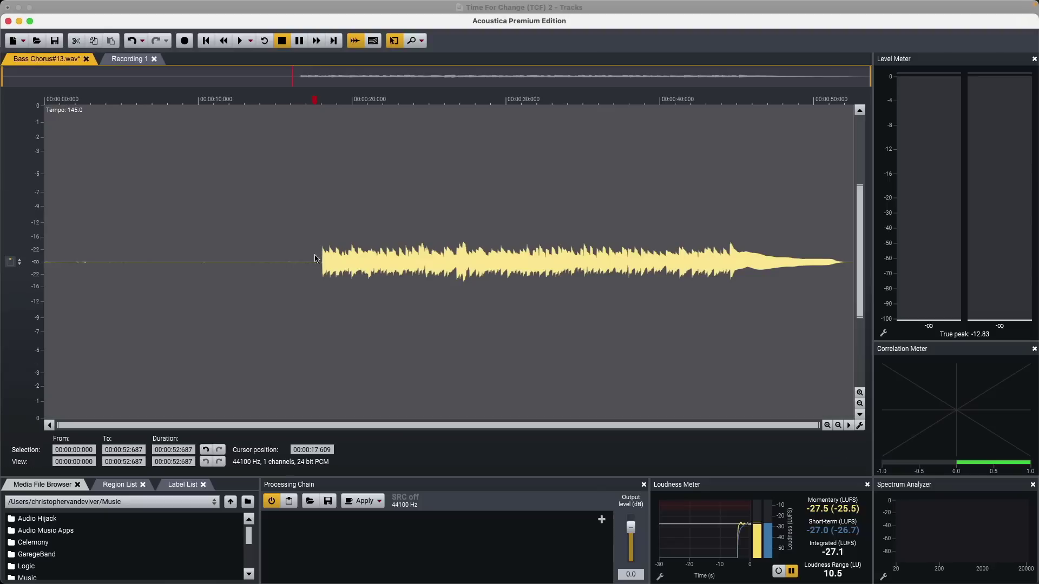
Clear the whole-file selection and briefly play the mono bass
left_click(311, 258)
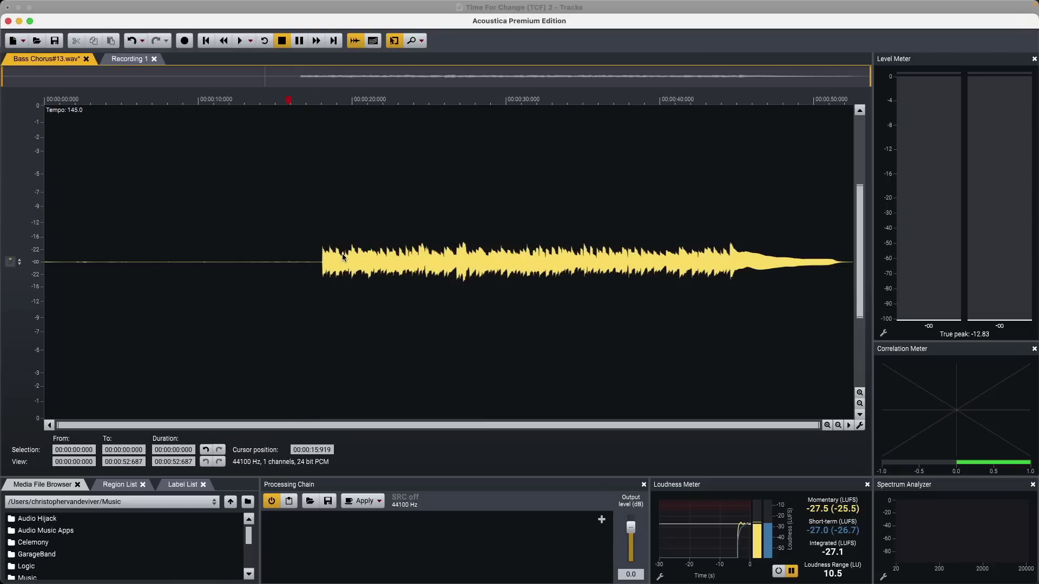
key("space")
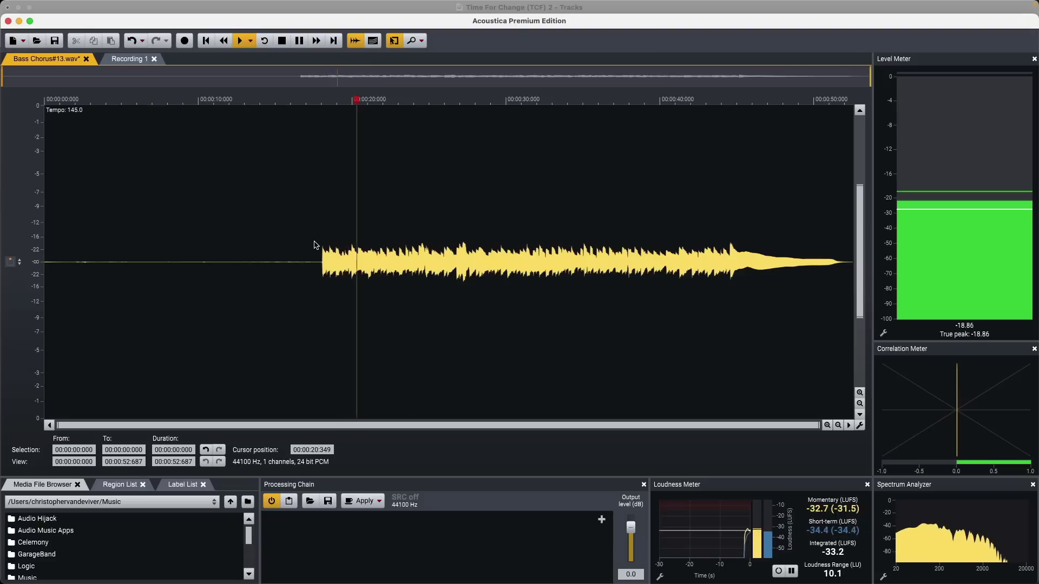
key("space")
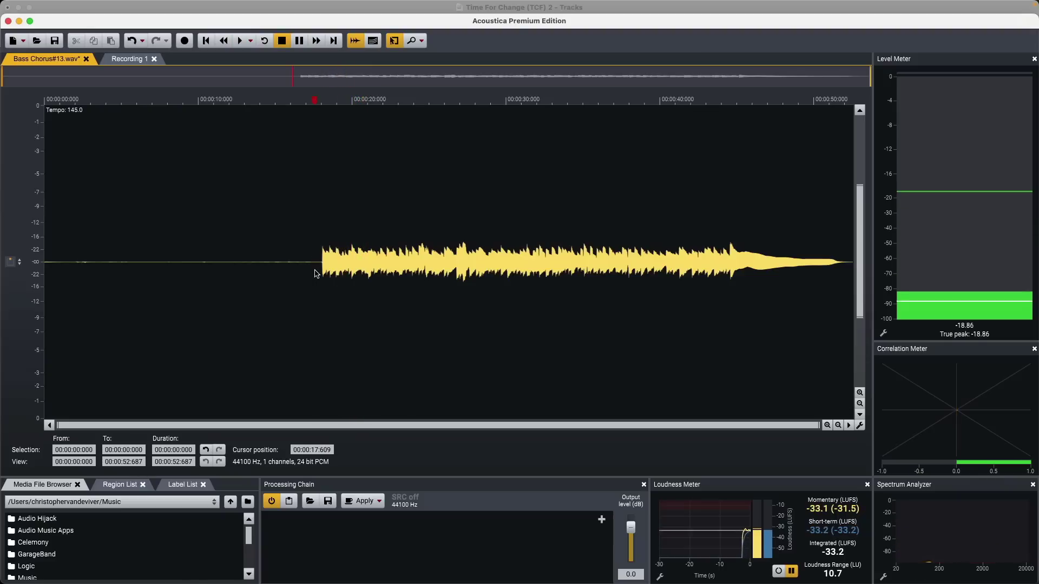
Select 7.995–17.926 s, show the spectrogram, and narrow the selection to about 10.9–14.8 s
left_click_drag(320, 271, 168, 270)
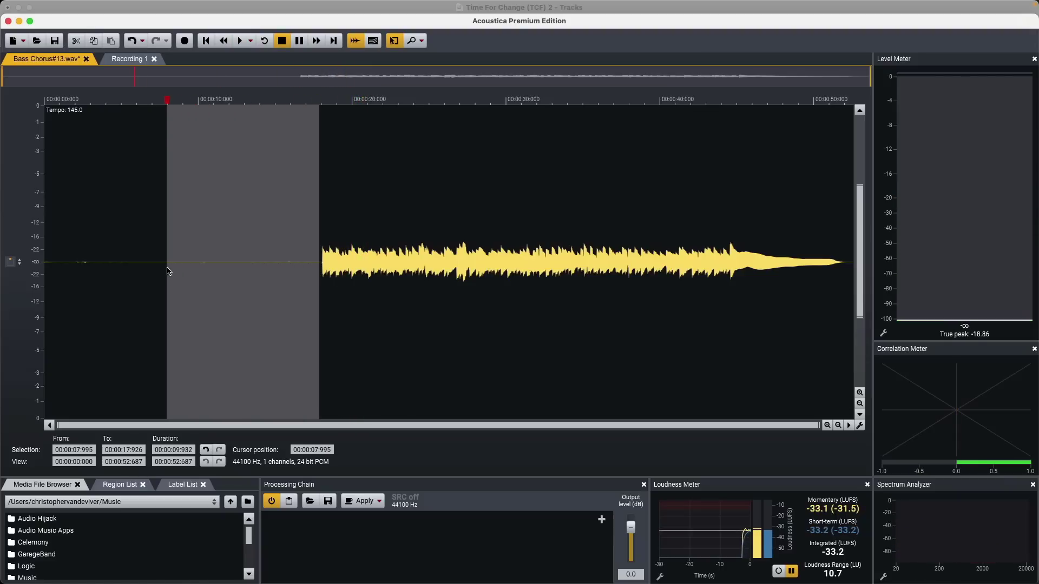
left_click(373, 41)
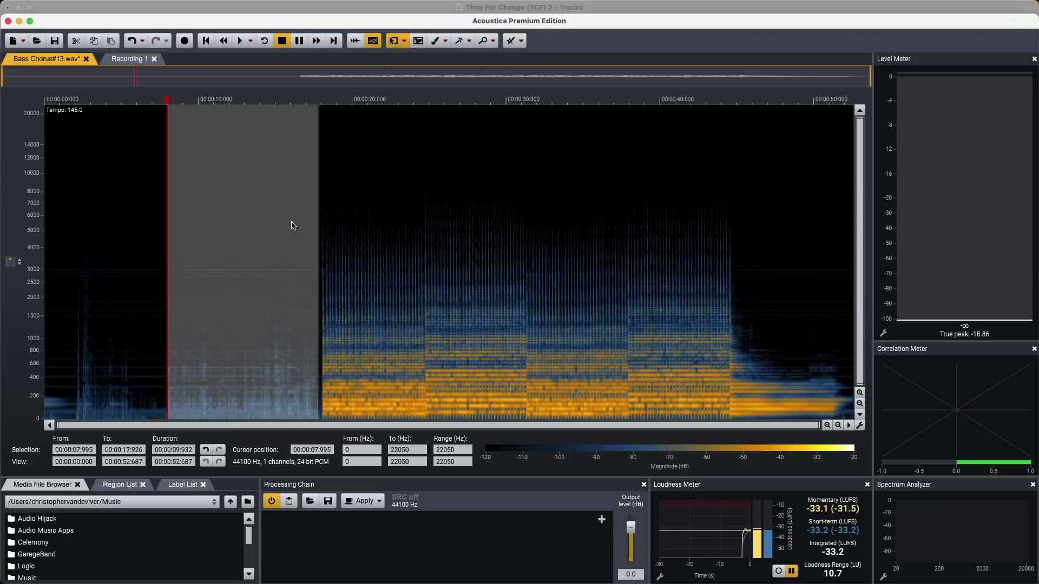
key("space")
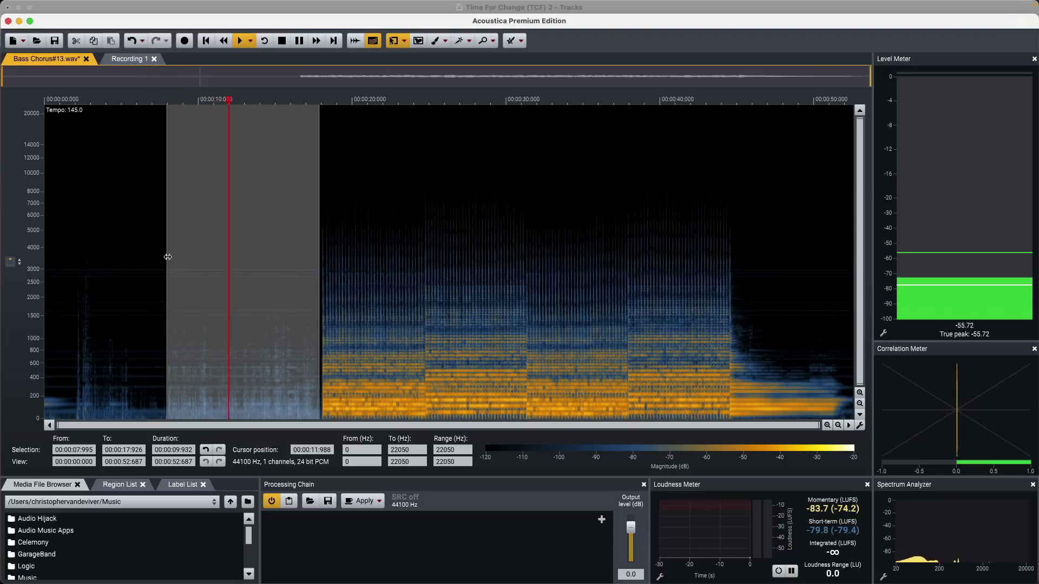
left_click_drag(167, 258, 212, 249)
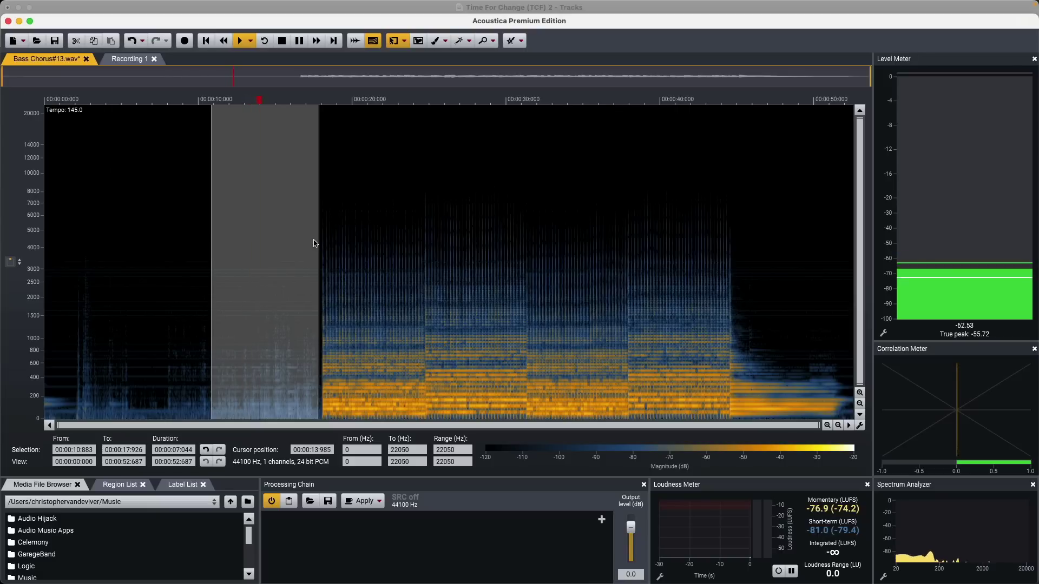
left_click_drag(317, 235, 273, 234)
key("space")
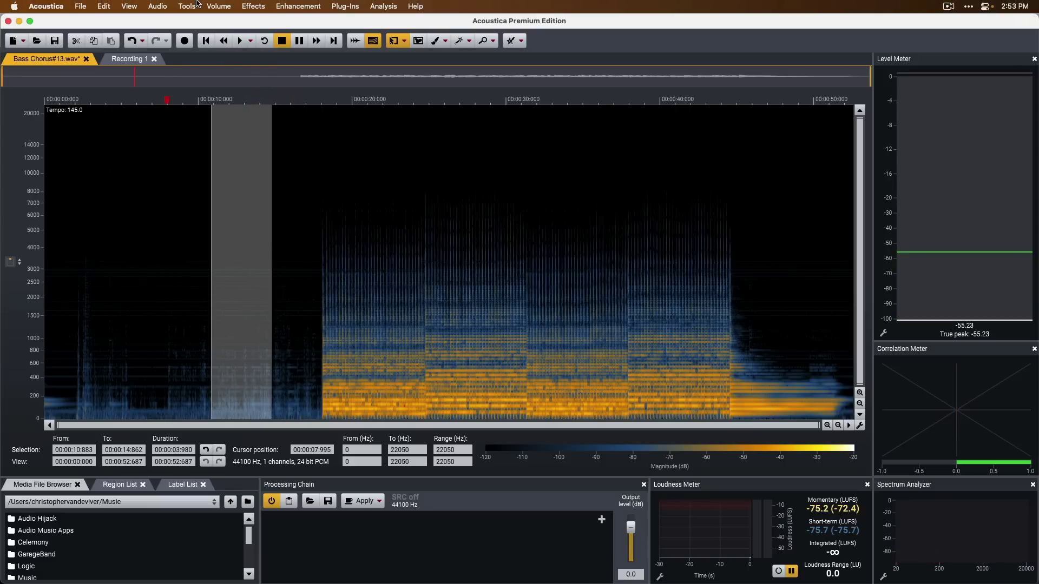
Learn the noise profile from the selected quiet stretch with Analyze Noise in DeNoise 2
left_click(282, 5)
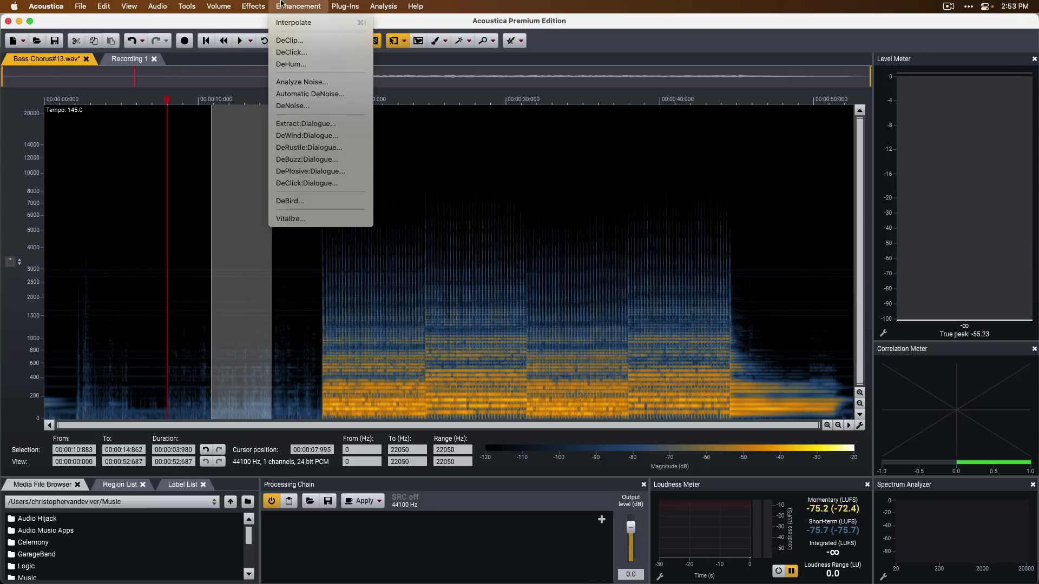
left_click(289, 83)
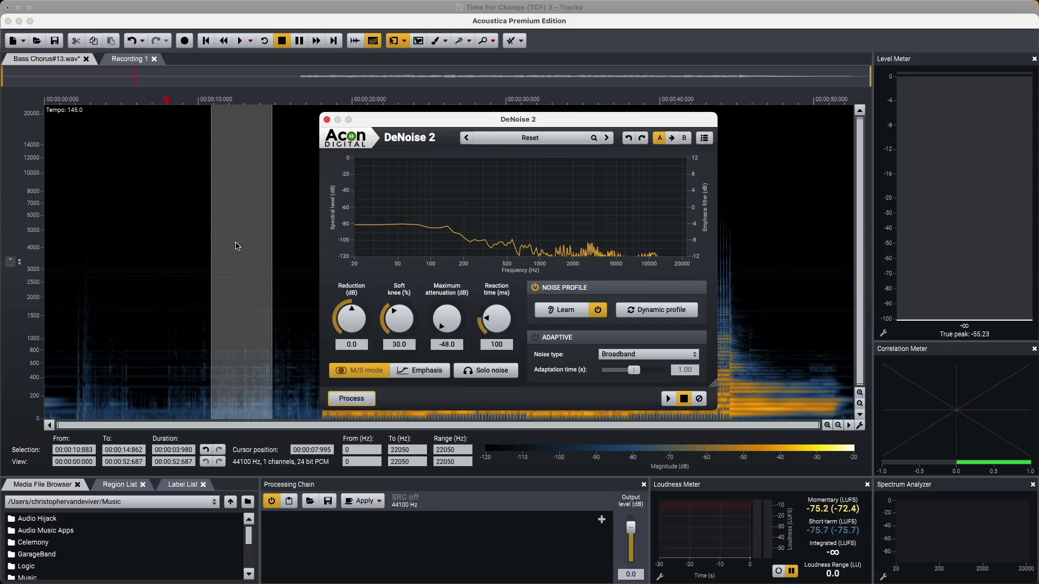
left_click_drag(400, 126, 546, 134)
Preview DeNoise 2 at 17.75 s and 11.376 s, then process the whole file
left_click(319, 251)
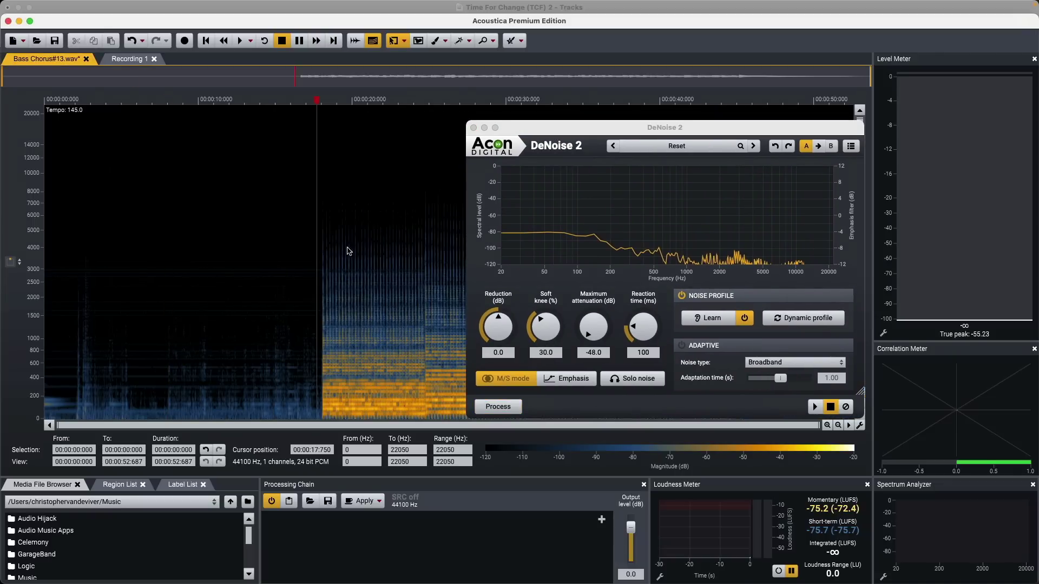
left_click(815, 407)
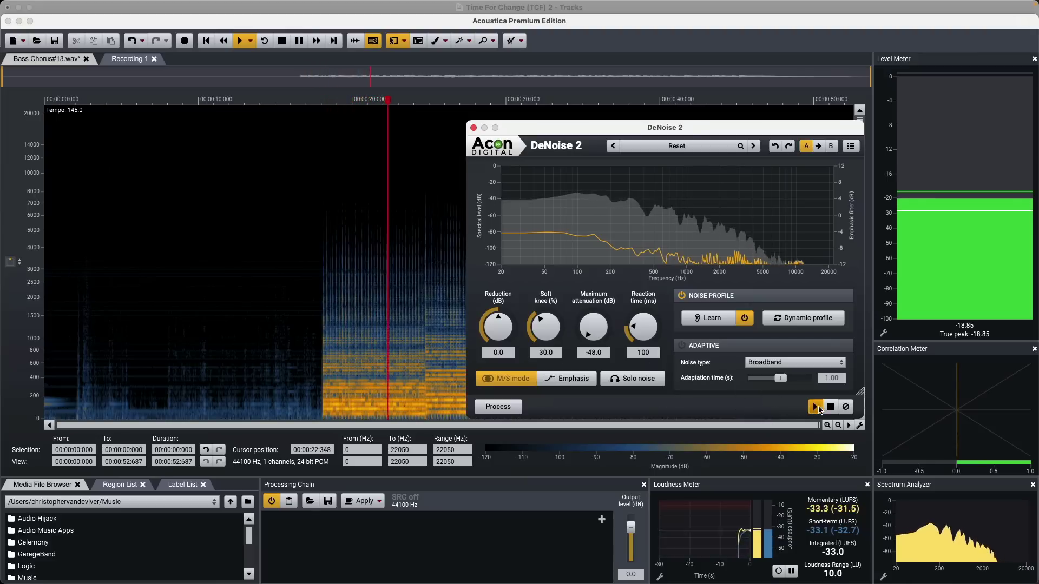
left_click(830, 407)
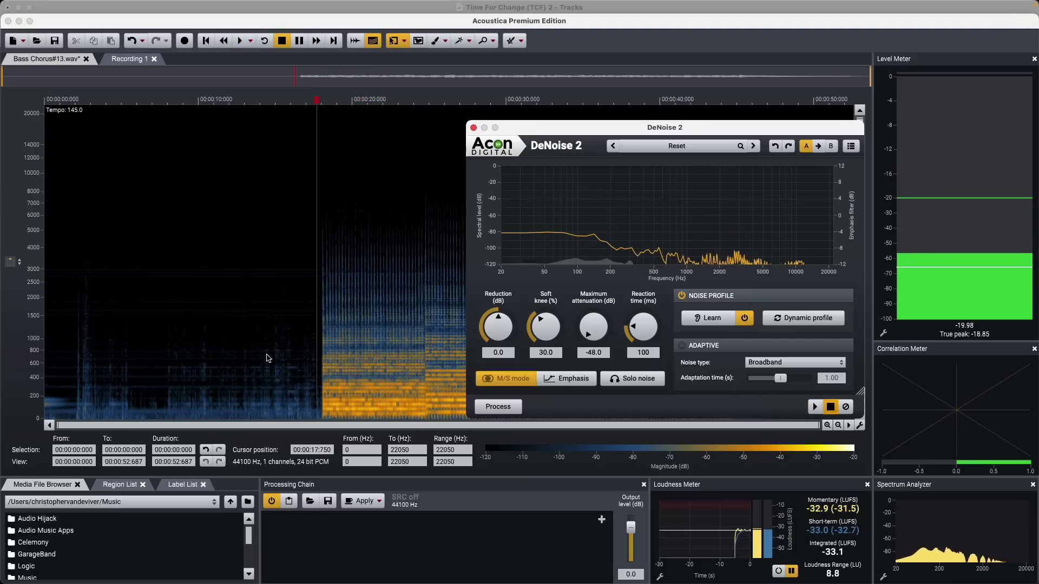
left_click(220, 346)
left_click(814, 408)
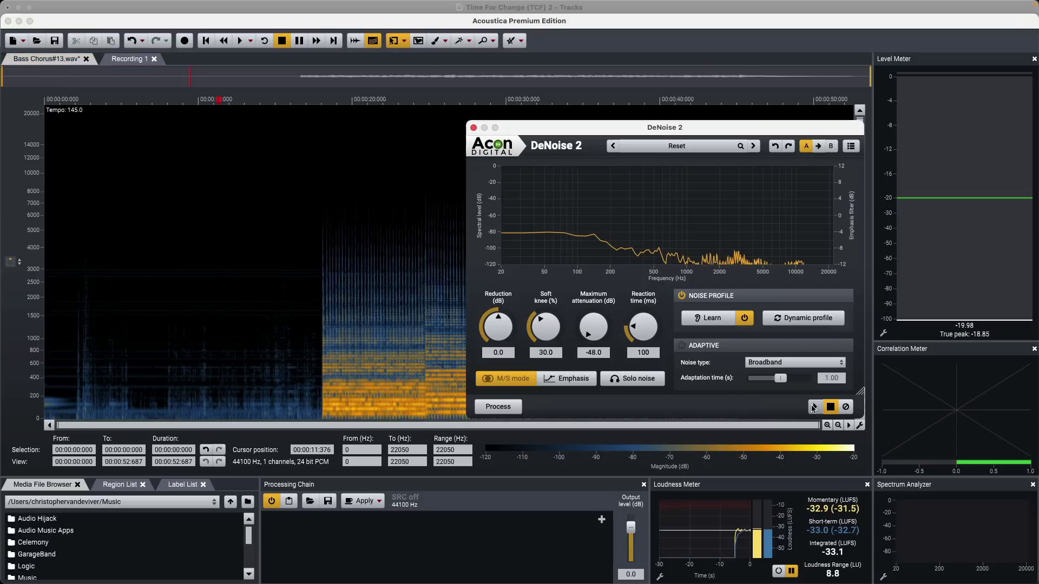
left_click(814, 406)
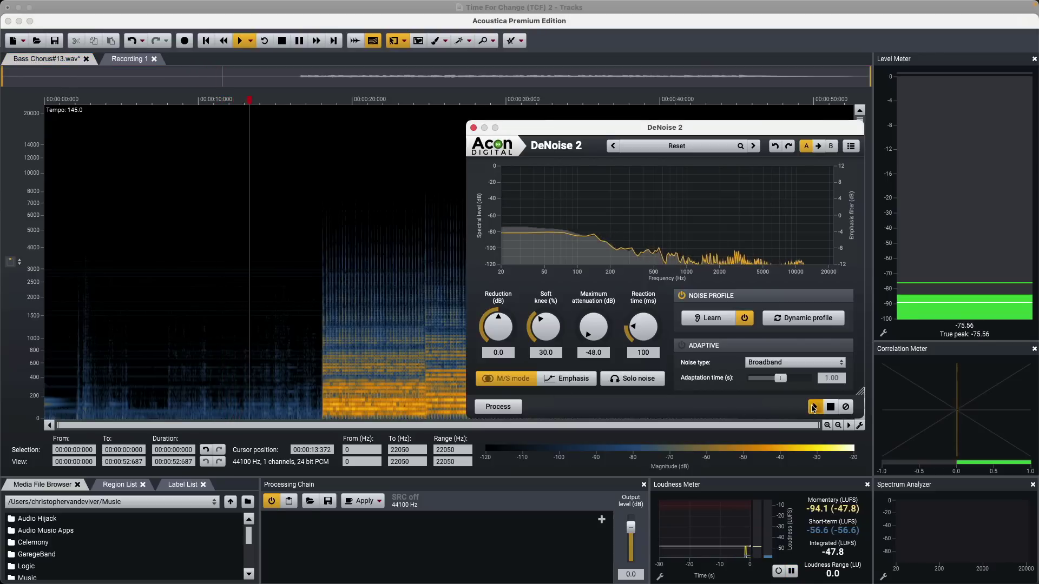
left_click(831, 407)
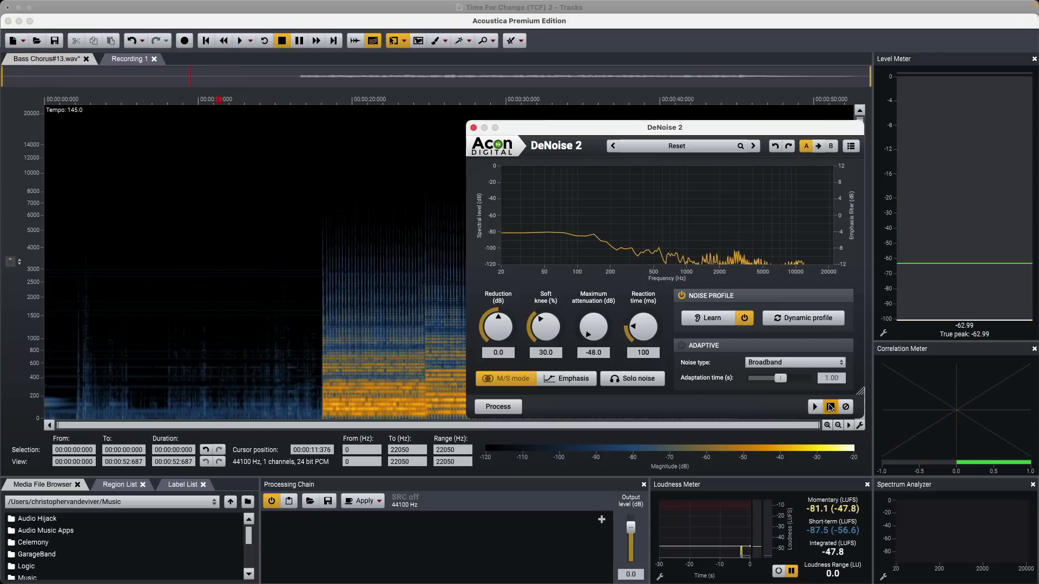
key("super+a")
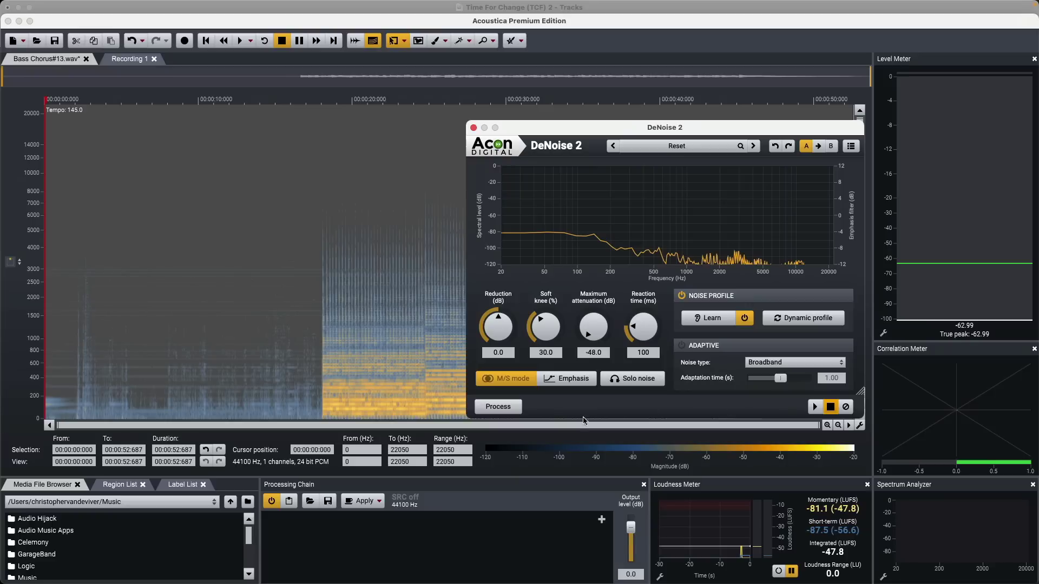
left_click(505, 411)
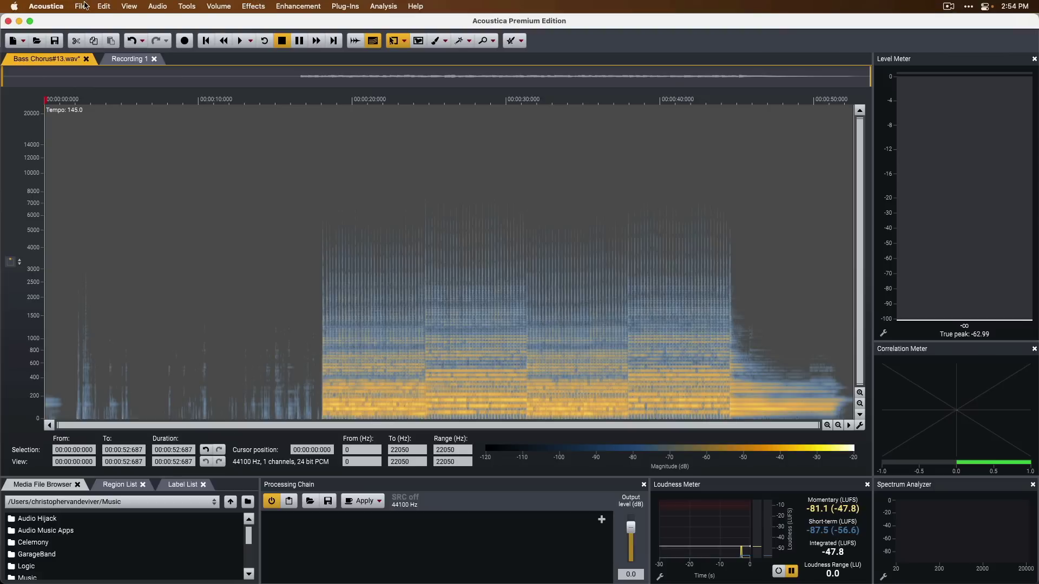
Save the de-noised file in Acoustica and switch to Logic Pro
left_click(82, 6)
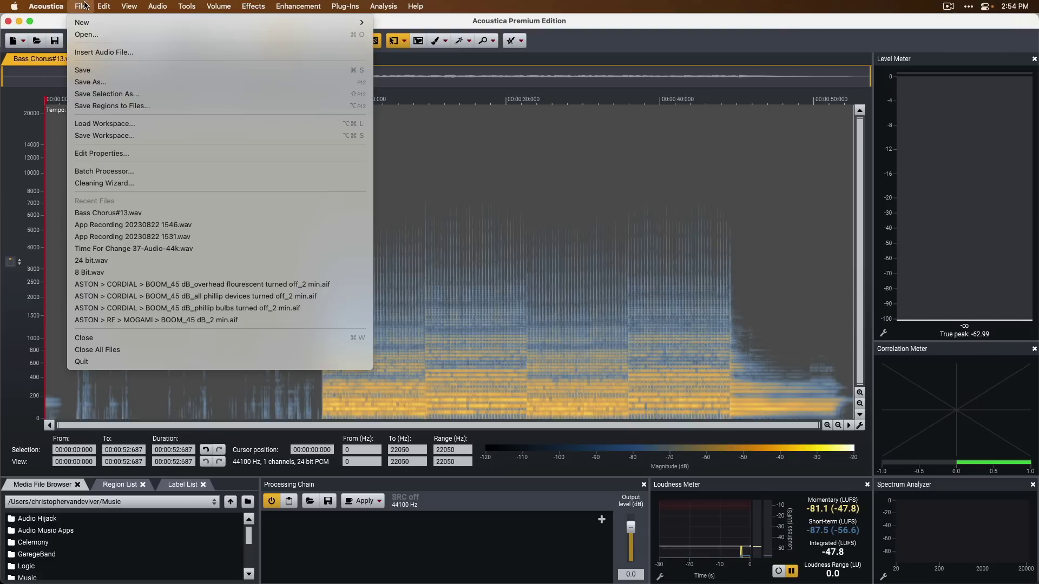
left_click(85, 69)
key("super+Tab")
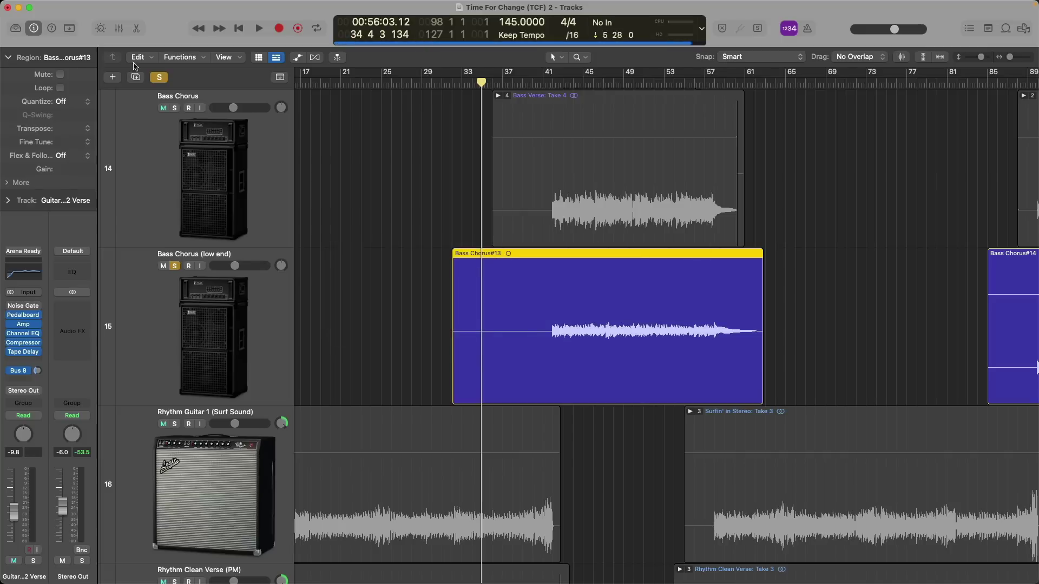
Play the Bass Chorus#13 region from bar 41, stopping near bar 44
left_click(542, 82)
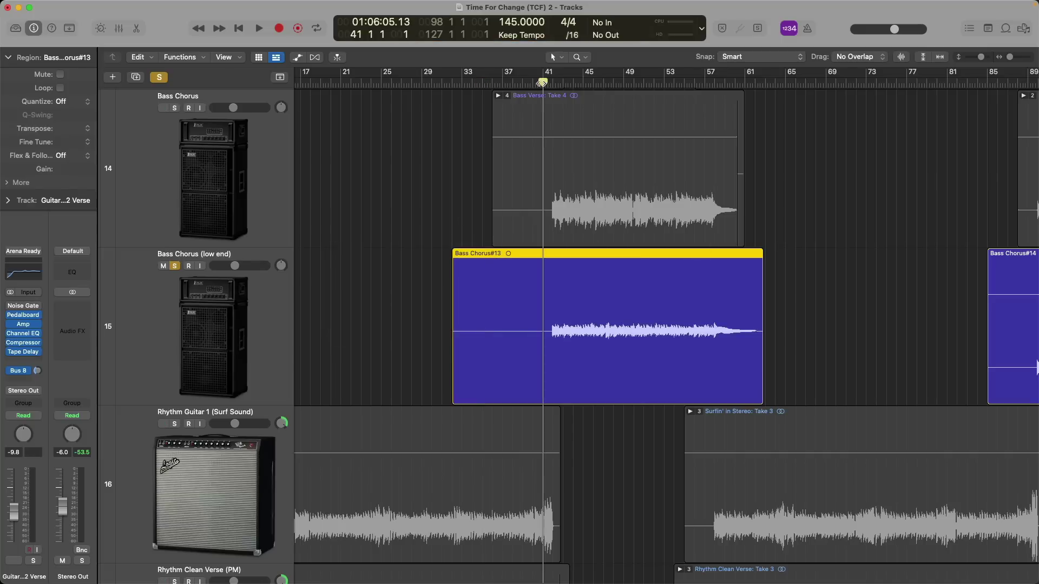
key("space")
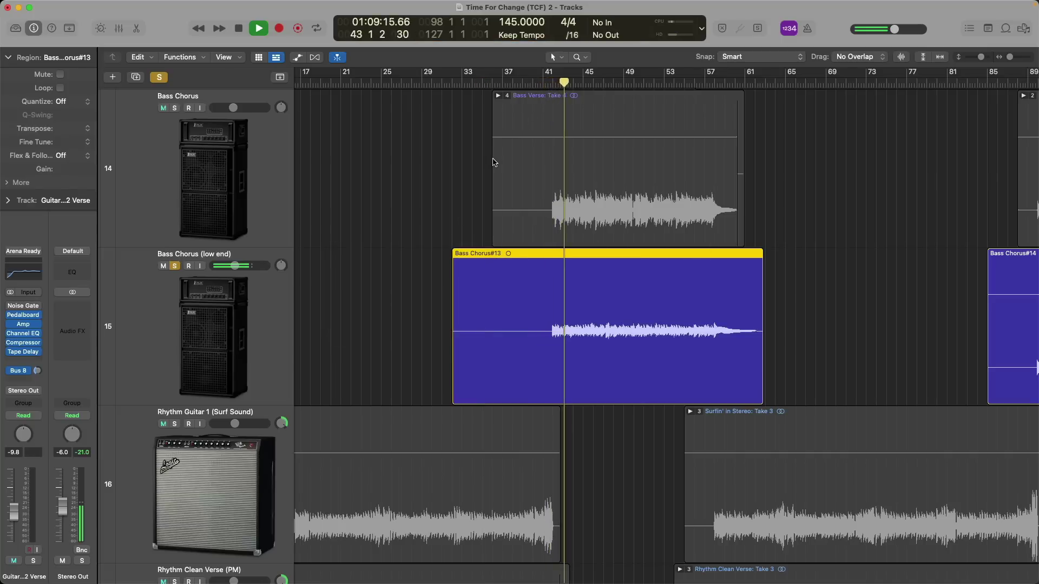
key("space")
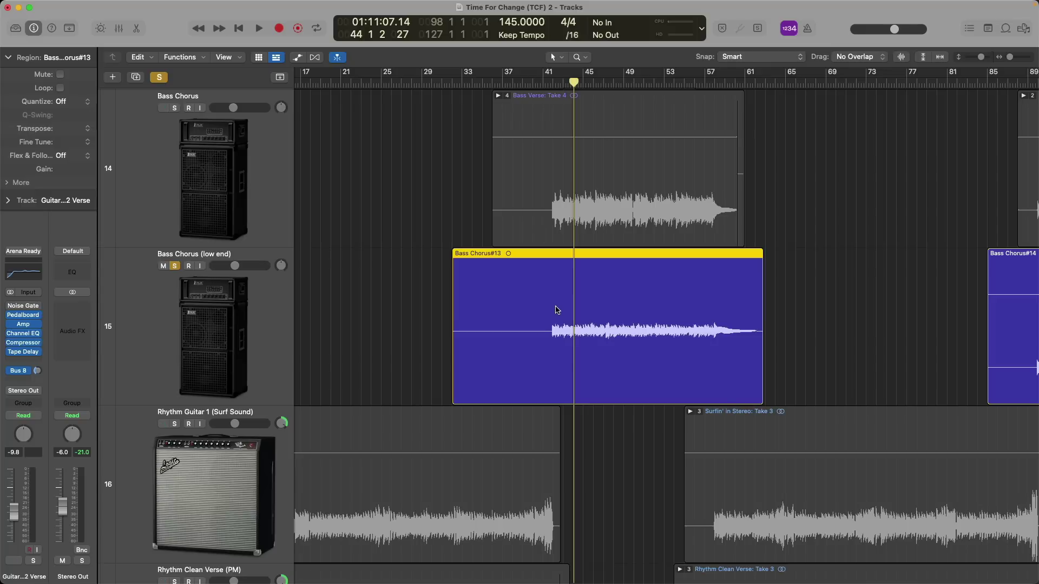
Undo the de-noising in Acoustica to compare it against the original
key("super+Tab")
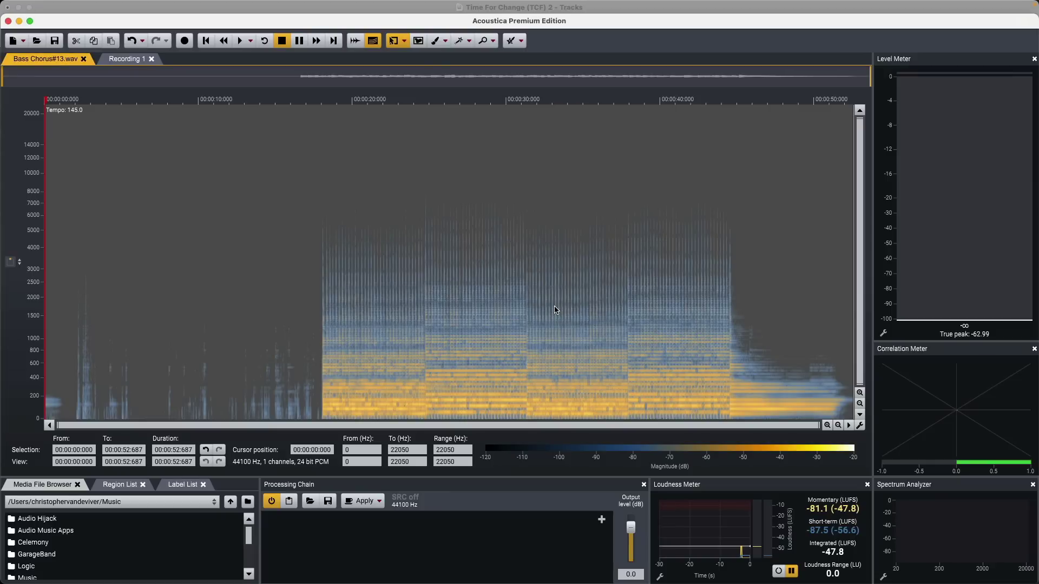
key("super+z")
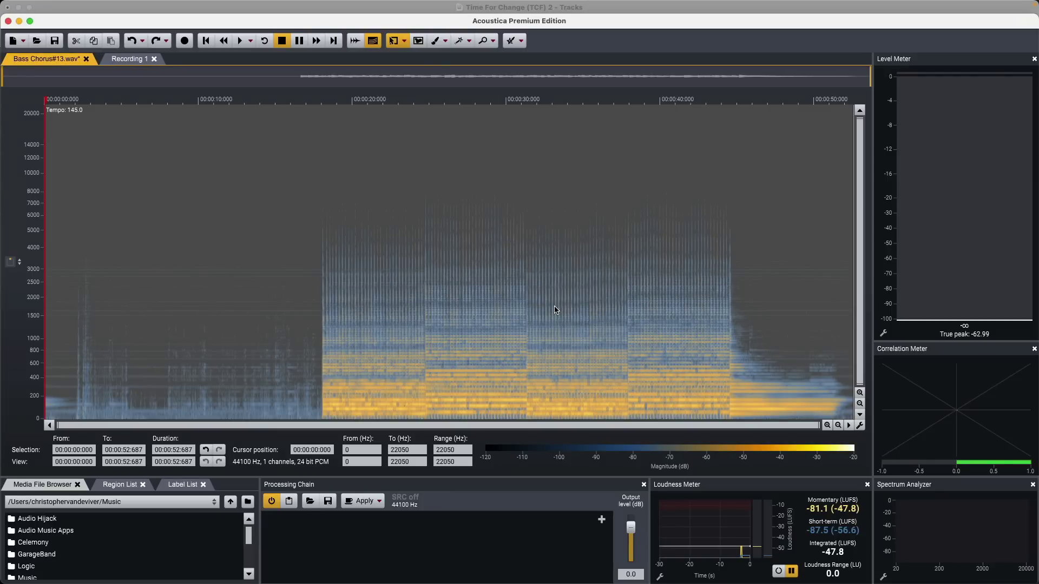
key("super+Tab")
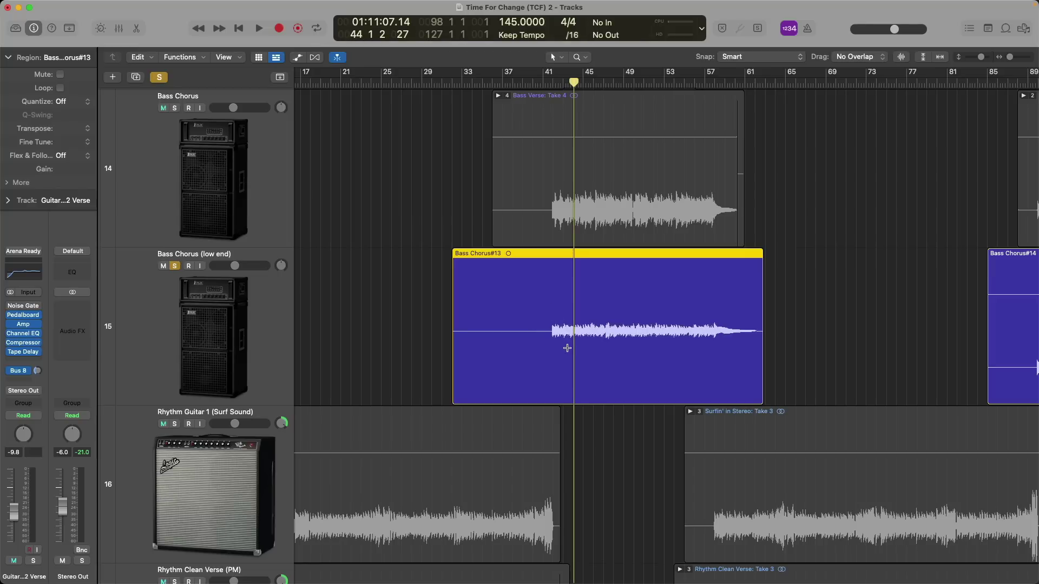
Save Bass Chorus#13.wav with Cmd+S and return to Logic Pro
key("super+Tab")
key("super+s")
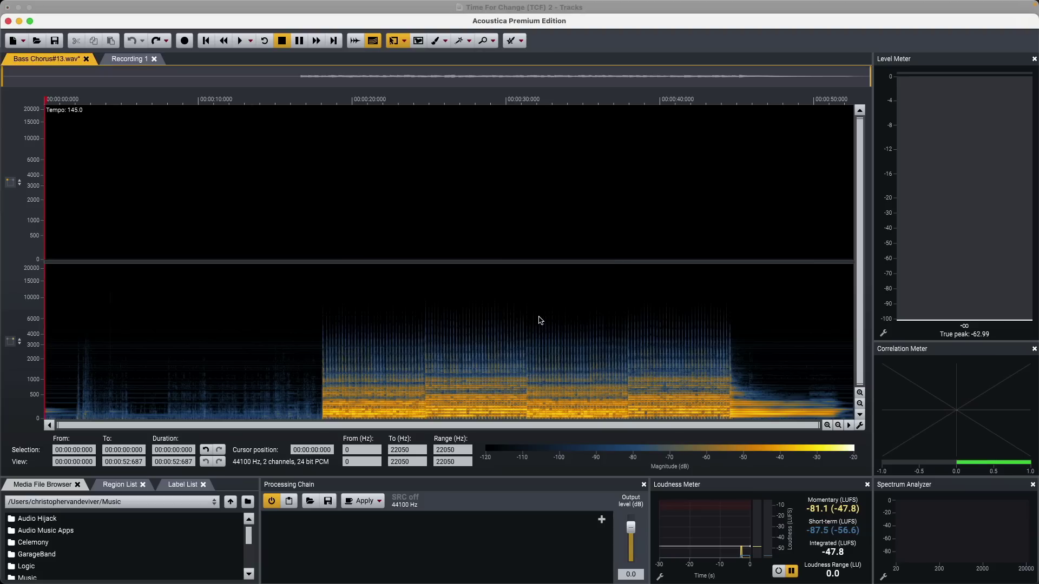
key("super+Tab")
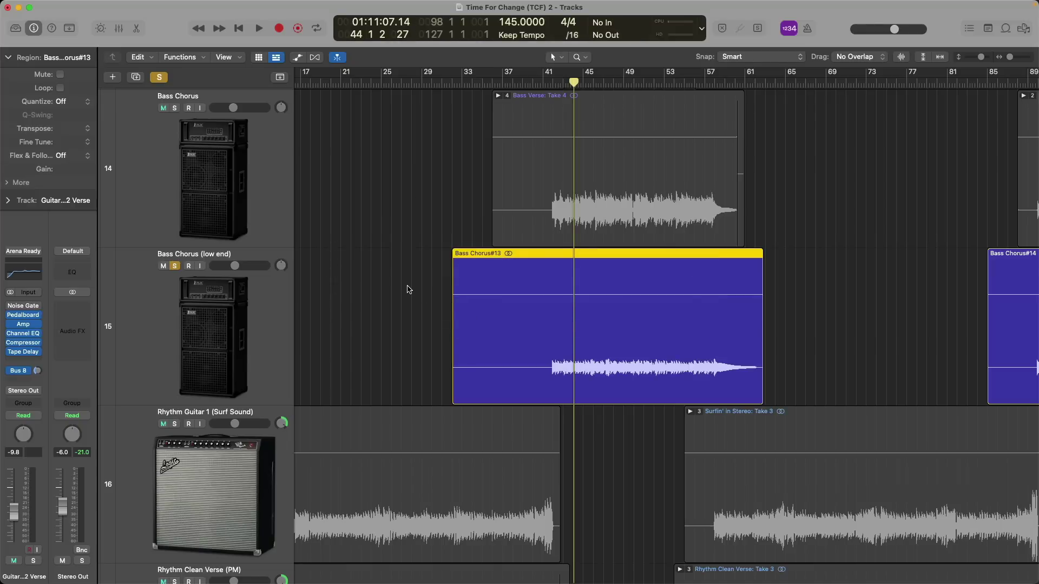
Create a backup of the Bass Chorus#13.wav audio file, then switch to Acoustica
key("e")
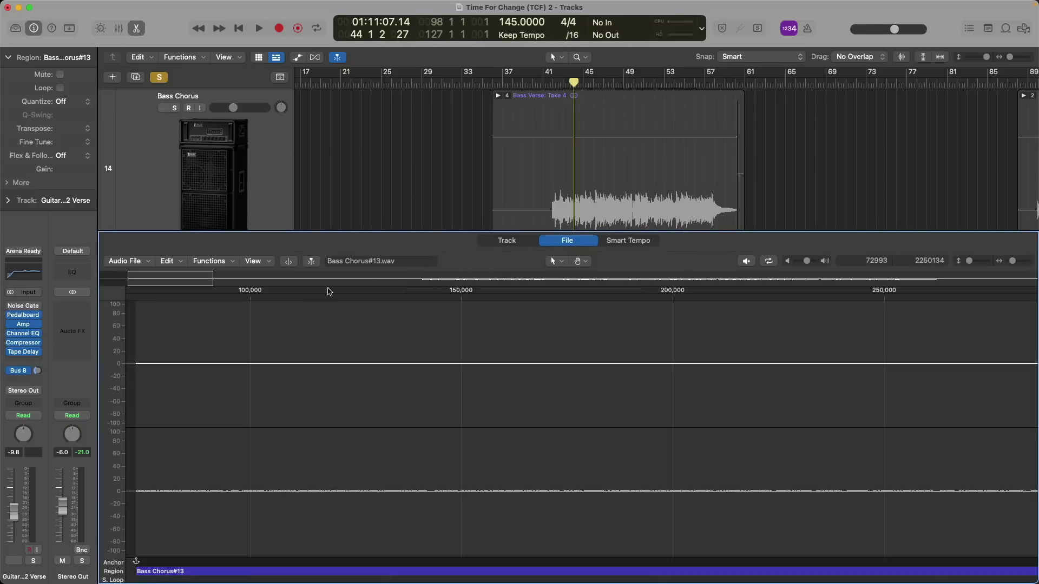
left_click(147, 263)
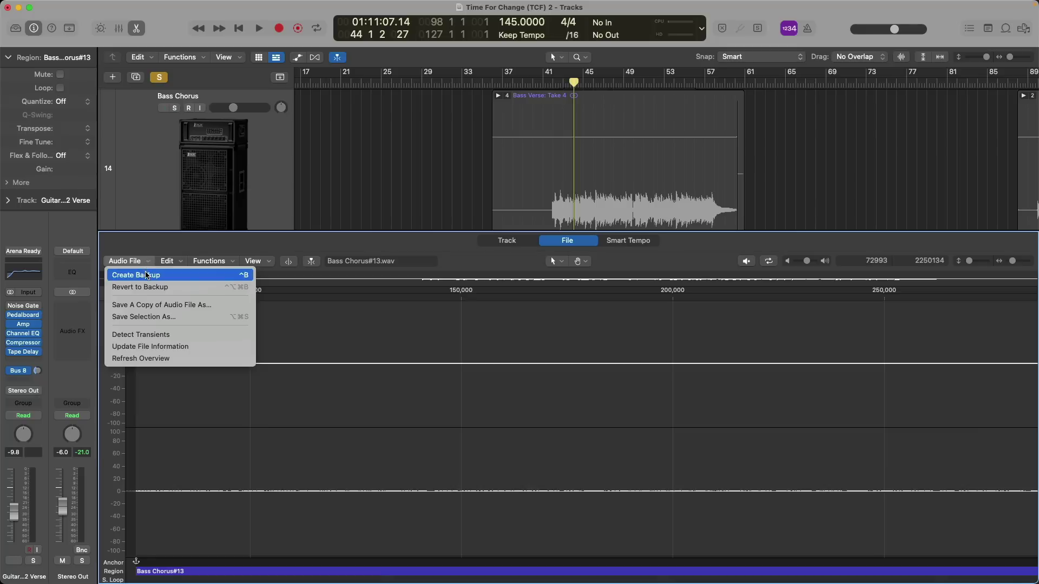
left_click(146, 276)
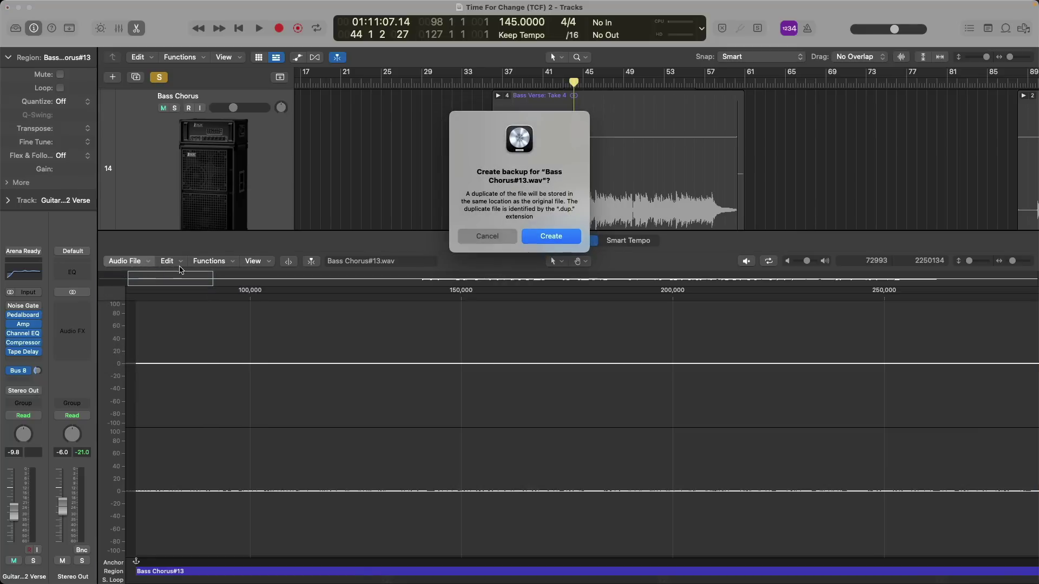
left_click(533, 243)
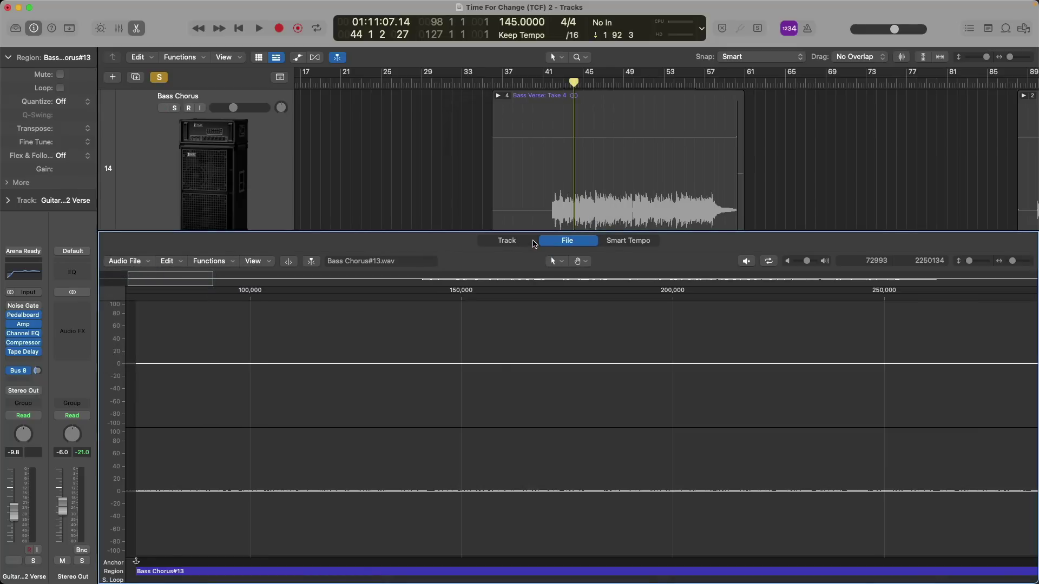
key("e")
key("super+Tab")
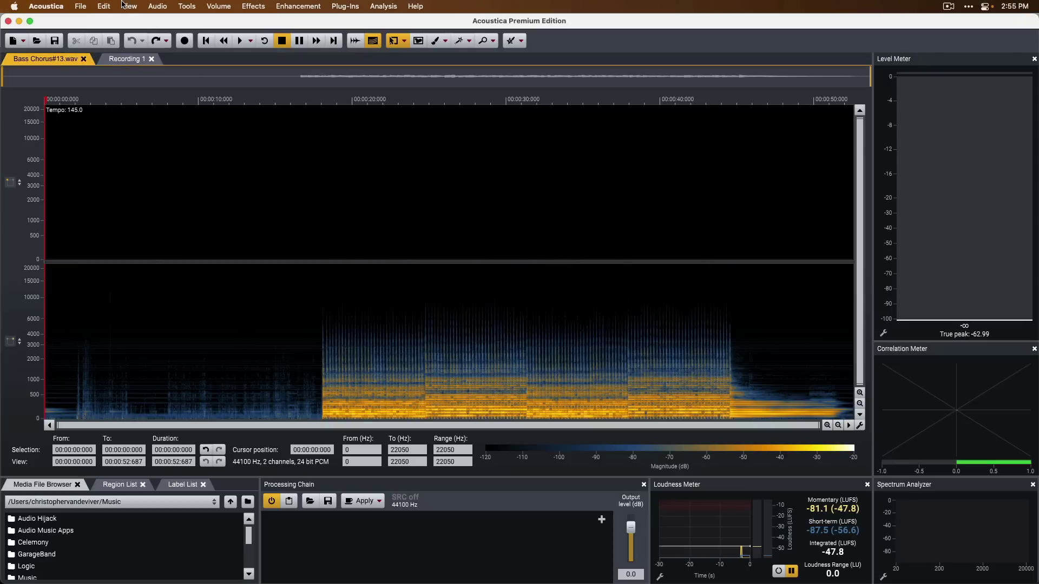
Redo the mono conversion and the DeNoise 2 processing on Bass Chorus#13.wav
left_click(108, 7)
left_click(130, 34)
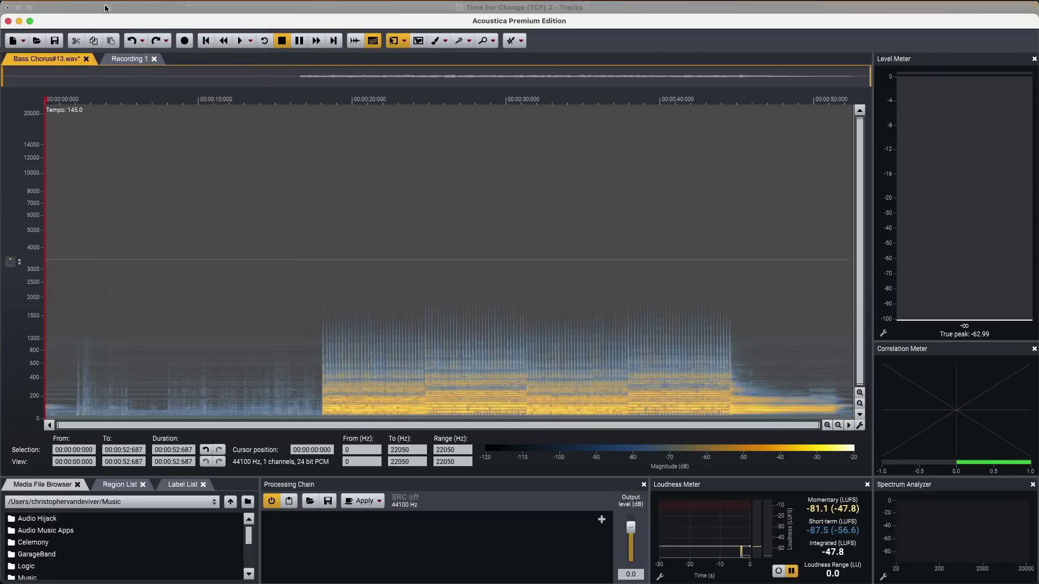
left_click(104, 6)
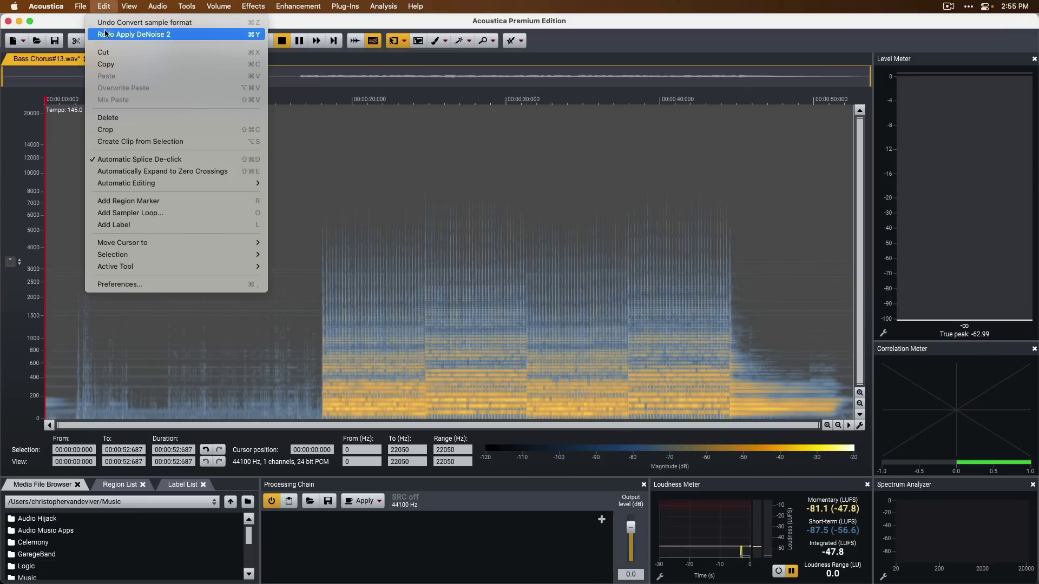
left_click(106, 34)
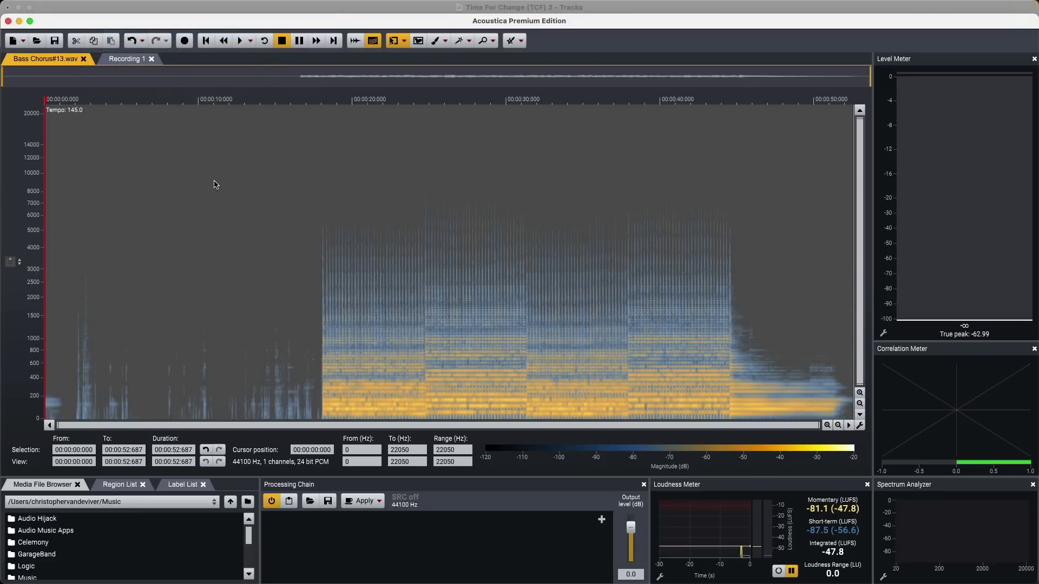
Back in Logic Pro, play from bar 37 to hear the de-noised bass, then stop
key("super+Tab")
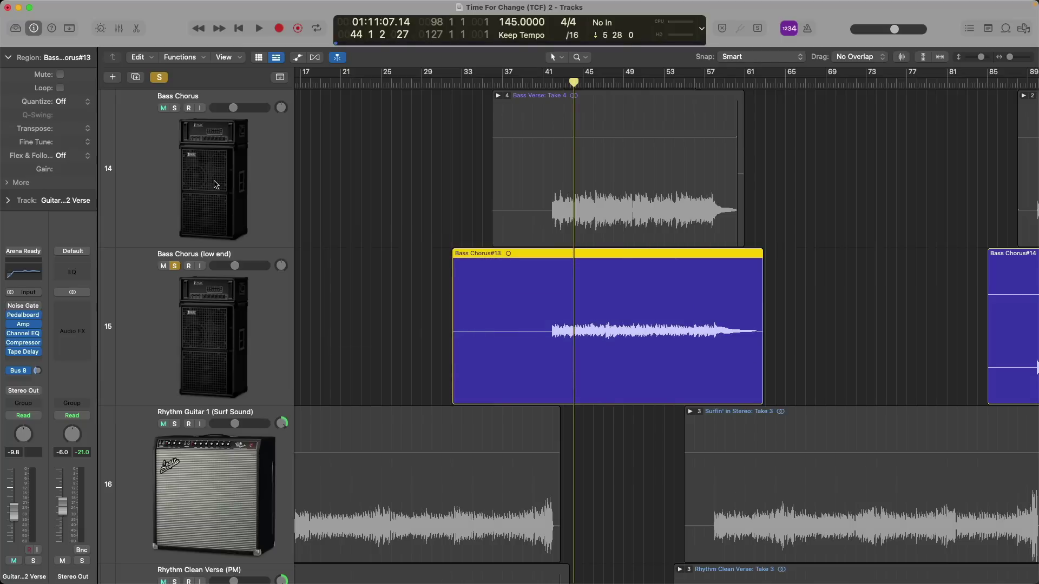
left_click(515, 83)
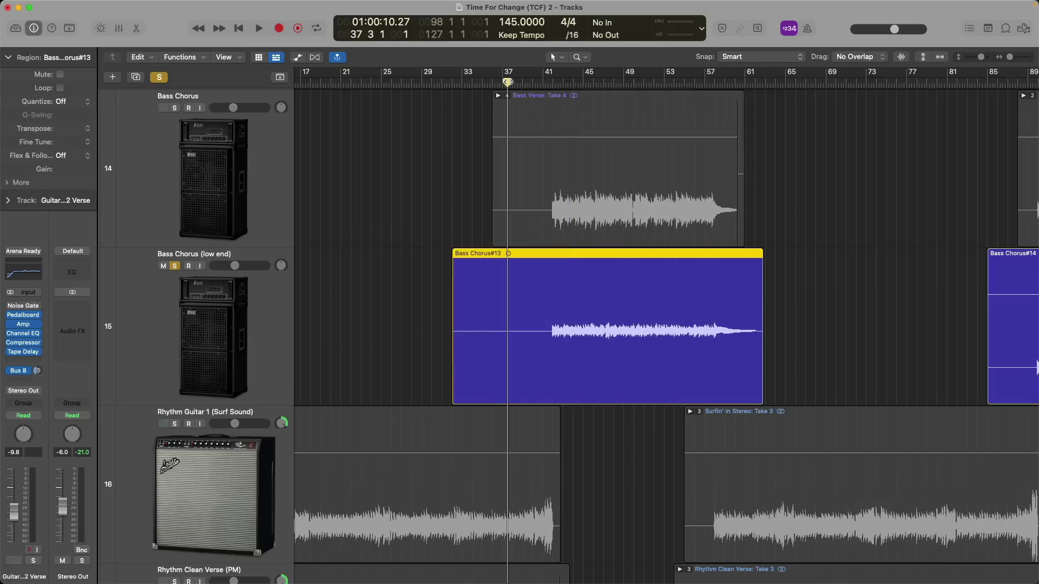
key("space")
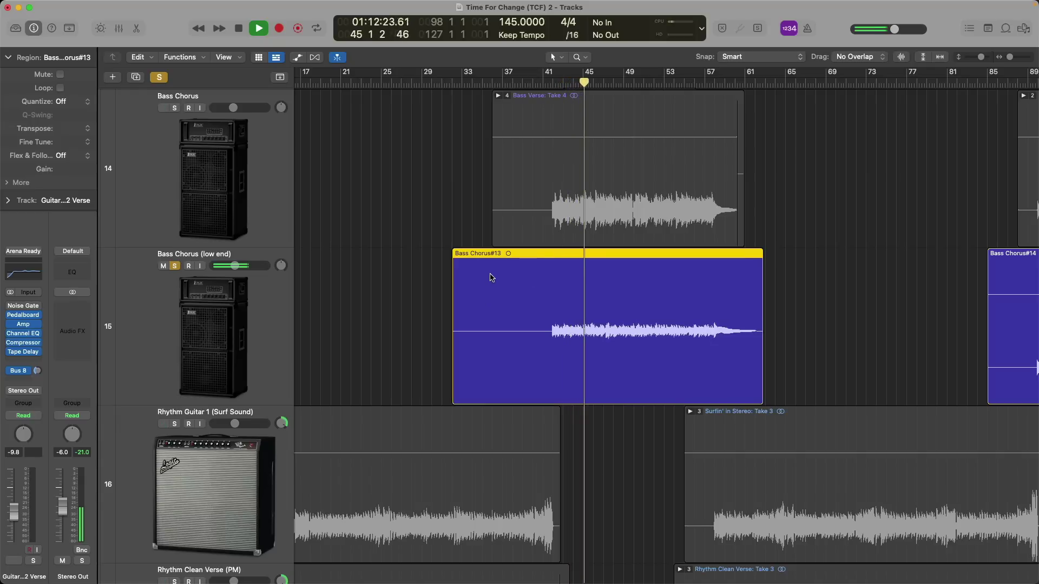
key("space")
Check the bass region in the audio file editor, close it, and select the Surfin' in Stereo: Take 3 region
key("e")
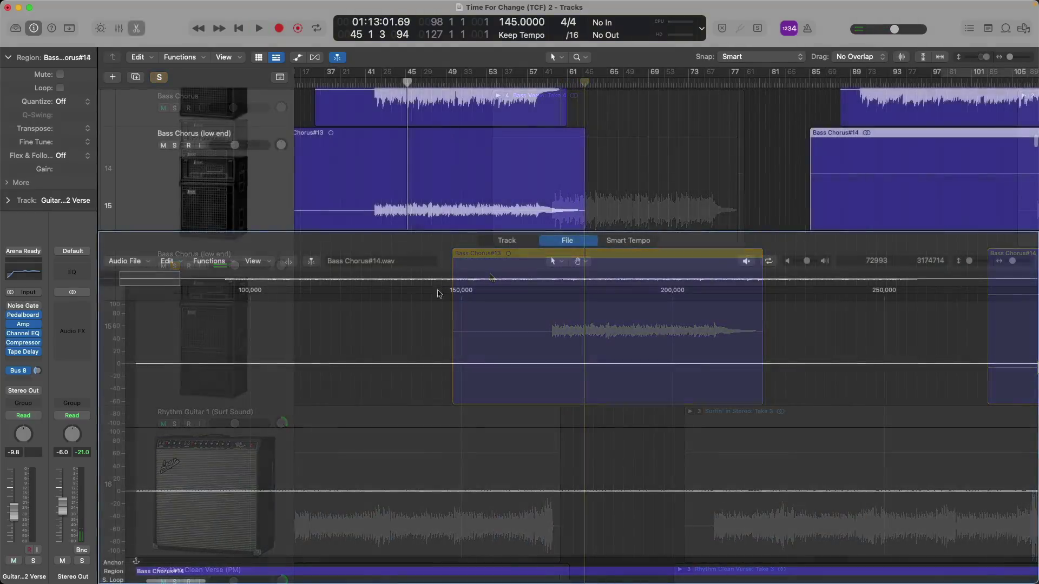
left_click(125, 263)
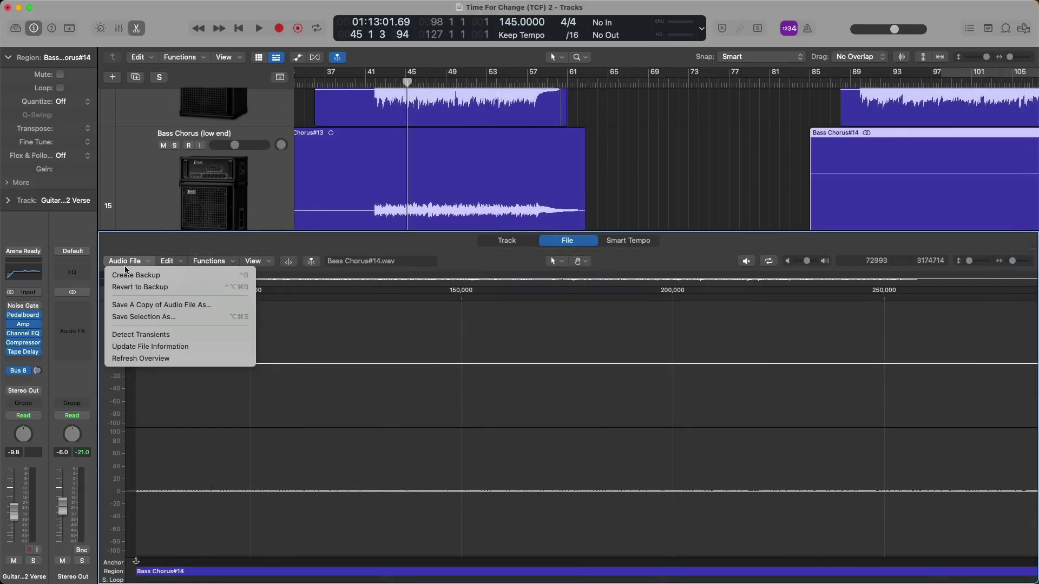
left_click(161, 243)
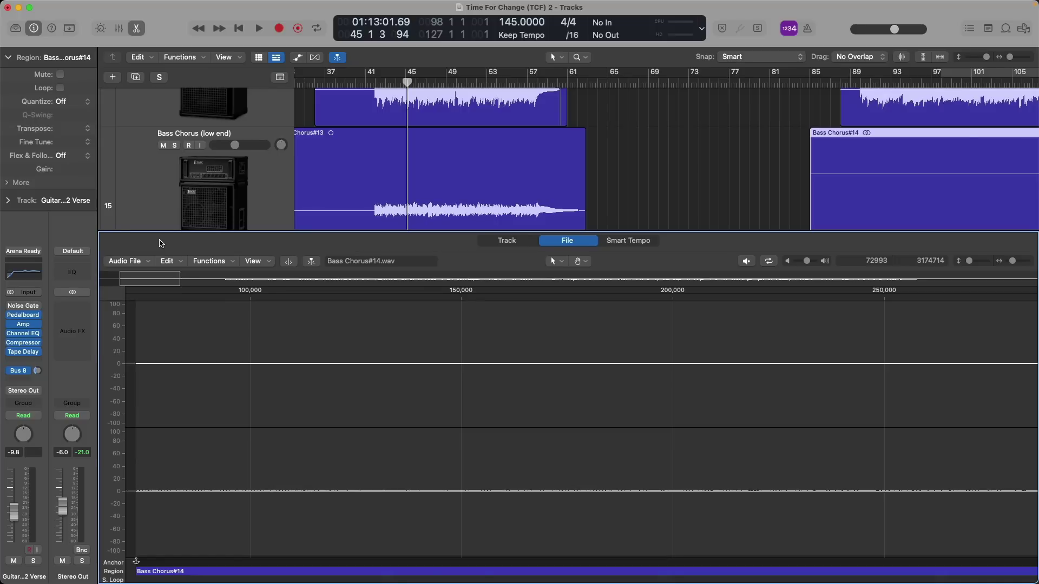
key("e")
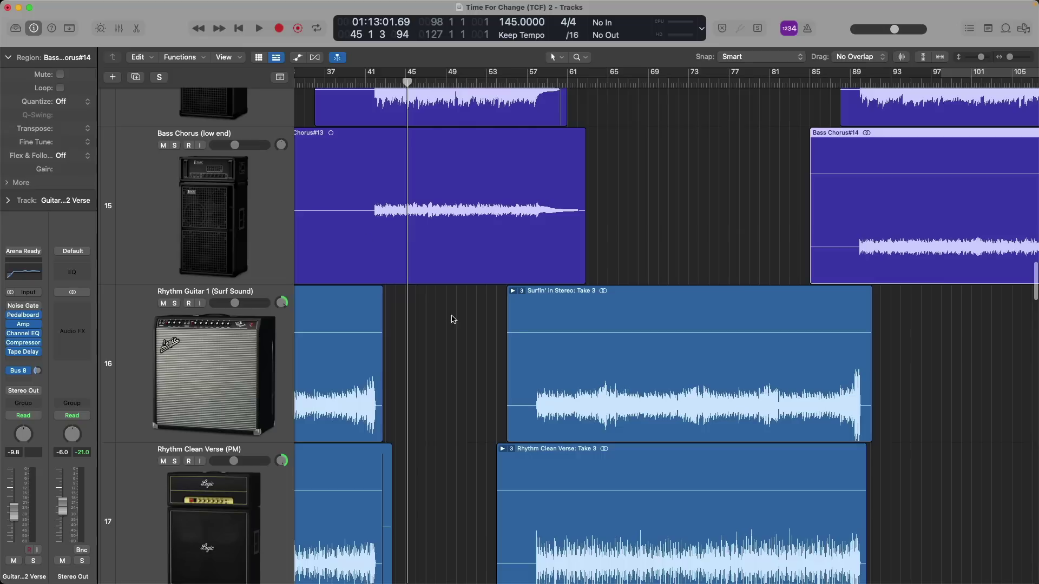
left_click(511, 328)
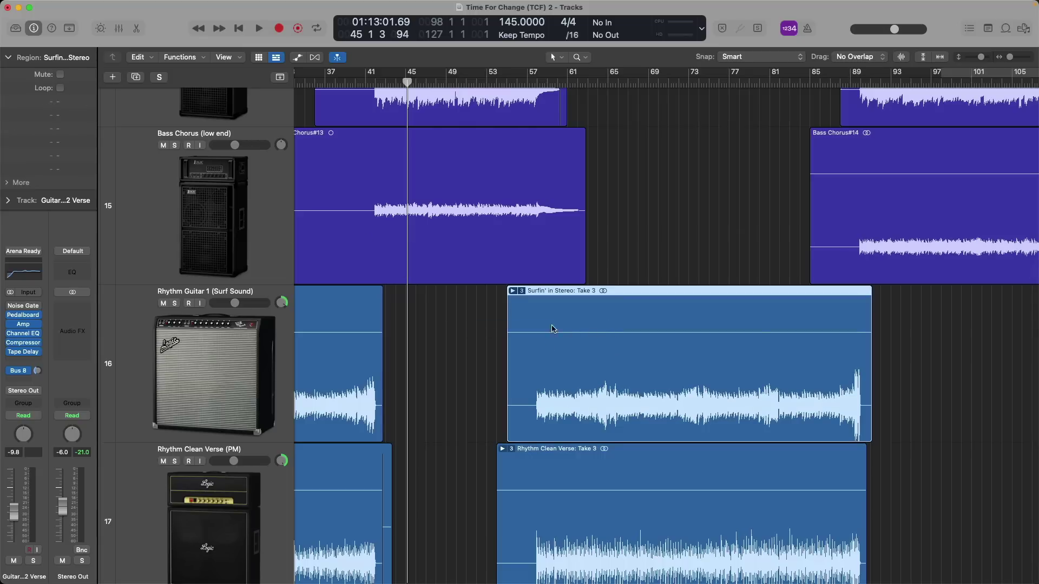
Bounce the Take 3 guitar region in place onto a new track, keeping Mute source on
left_click(76, 6)
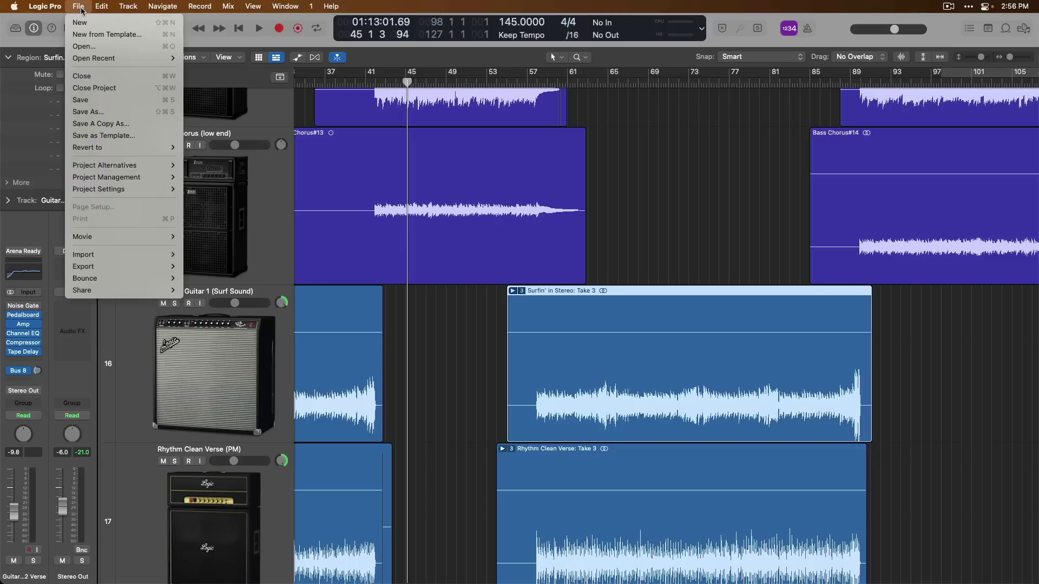
mouse_move(117, 281)
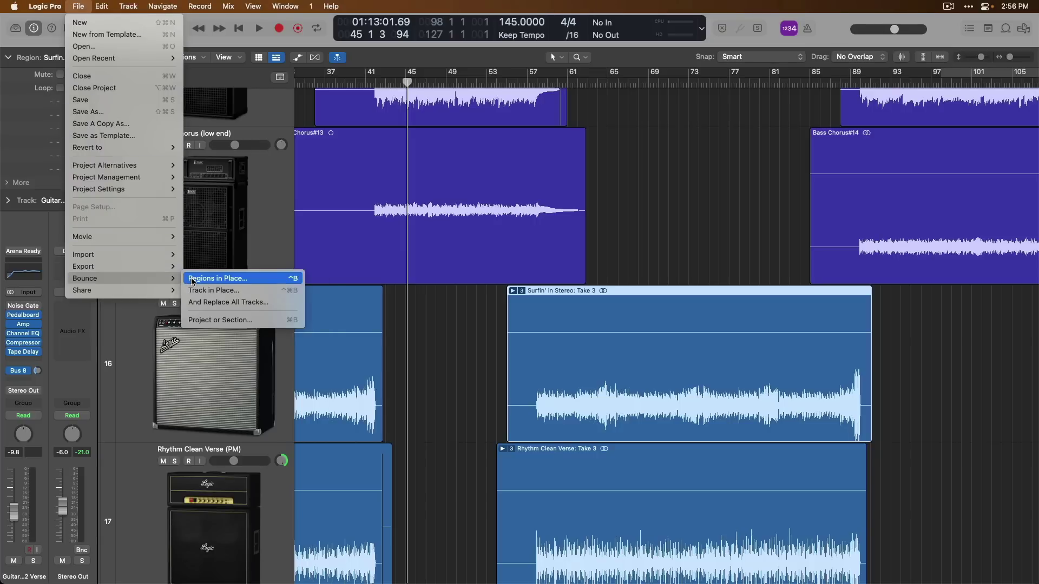
left_click(216, 278)
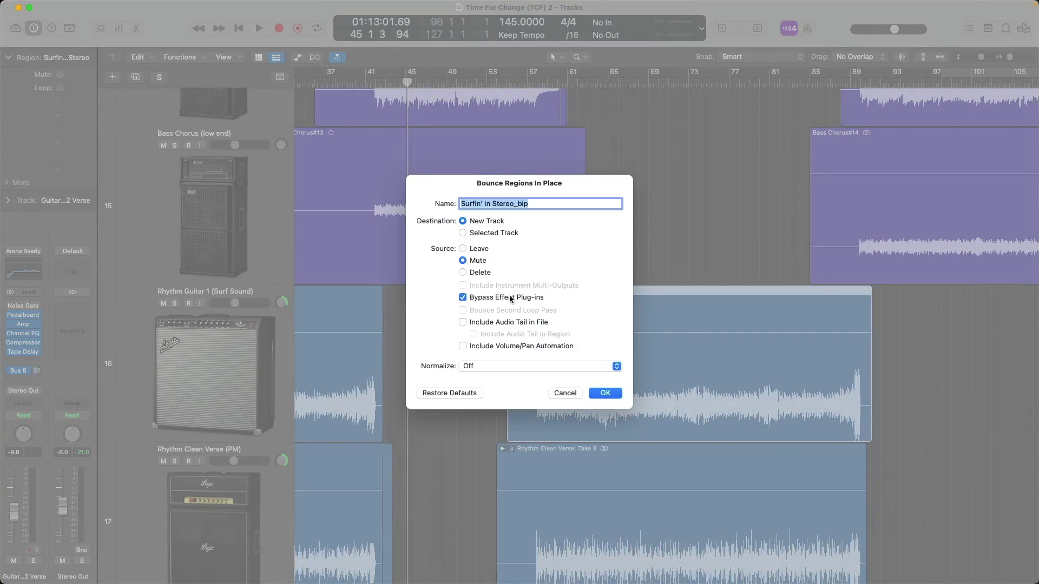
left_click(604, 393)
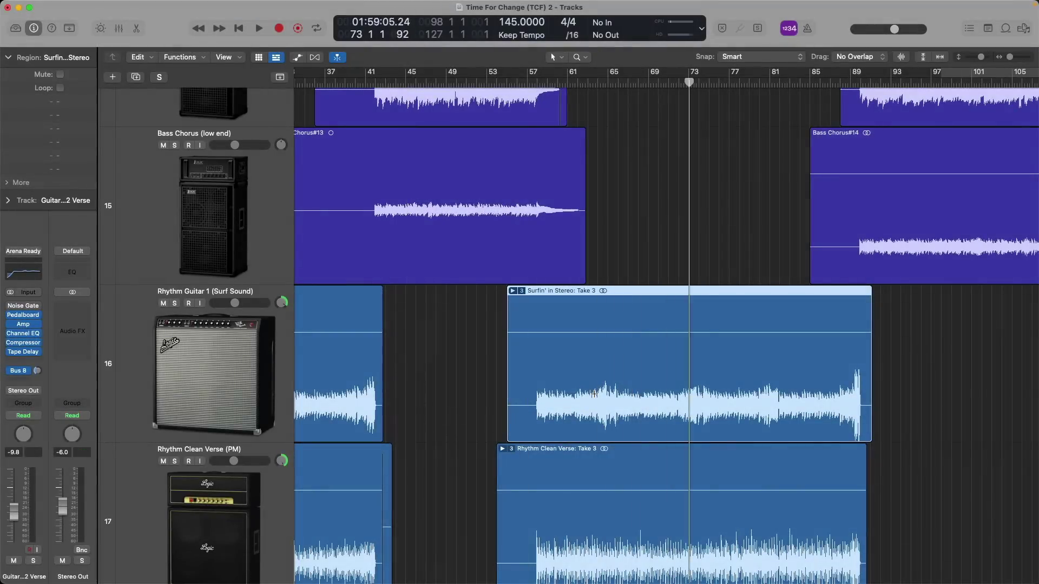
Select all regions and zoom to fit the project, showing the Surfin' in Stereo_bip region on track 17
scroll(595, 389, "down", 4)
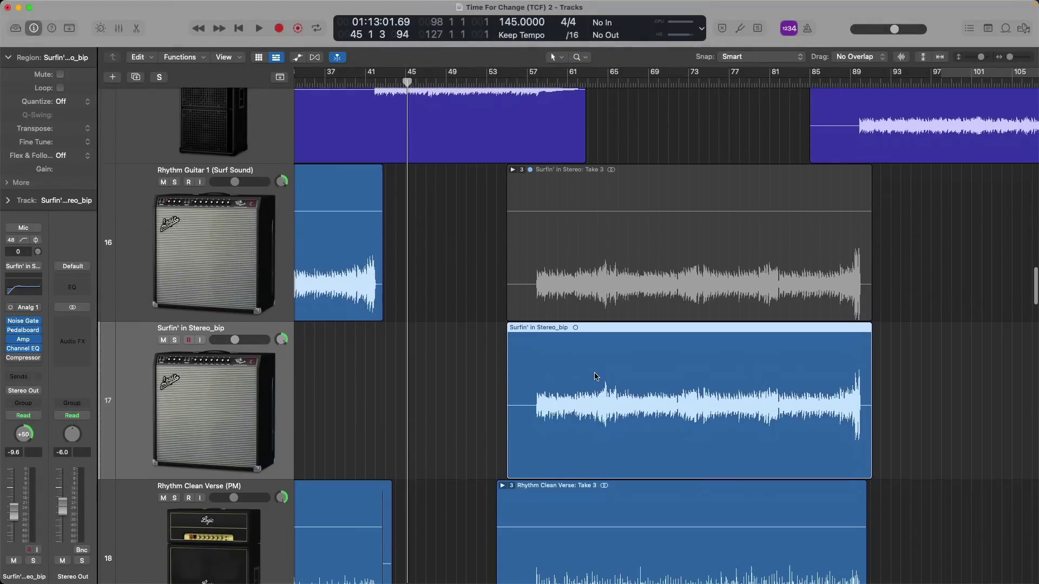
left_click(460, 359)
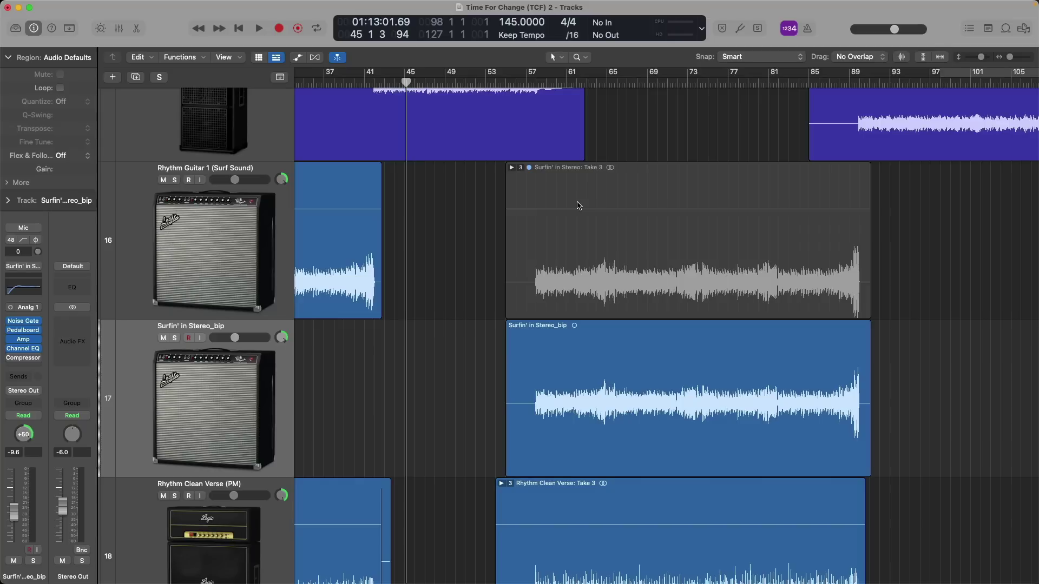
left_click(561, 335)
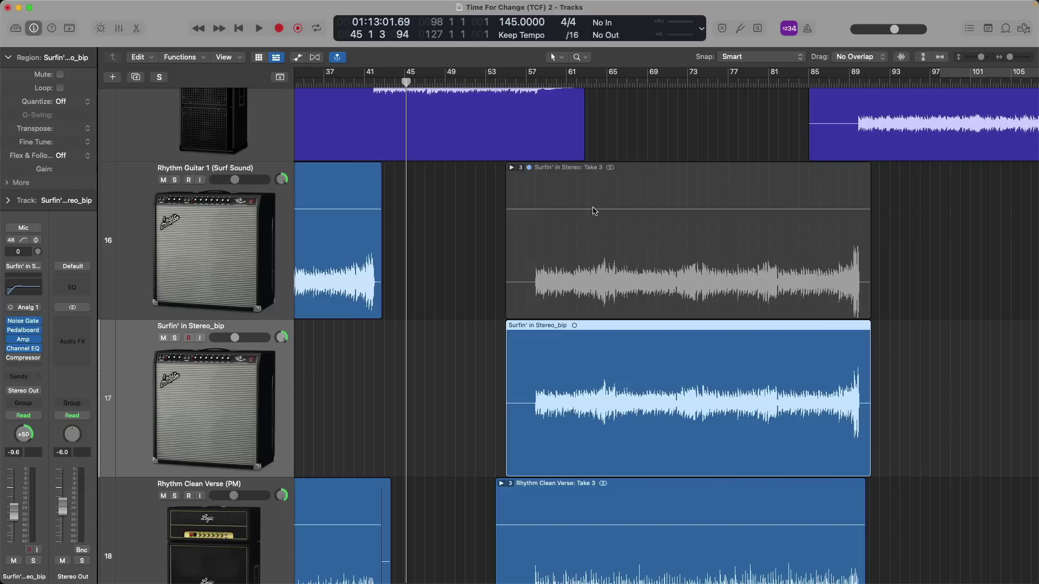
key("super+a")
key("z")
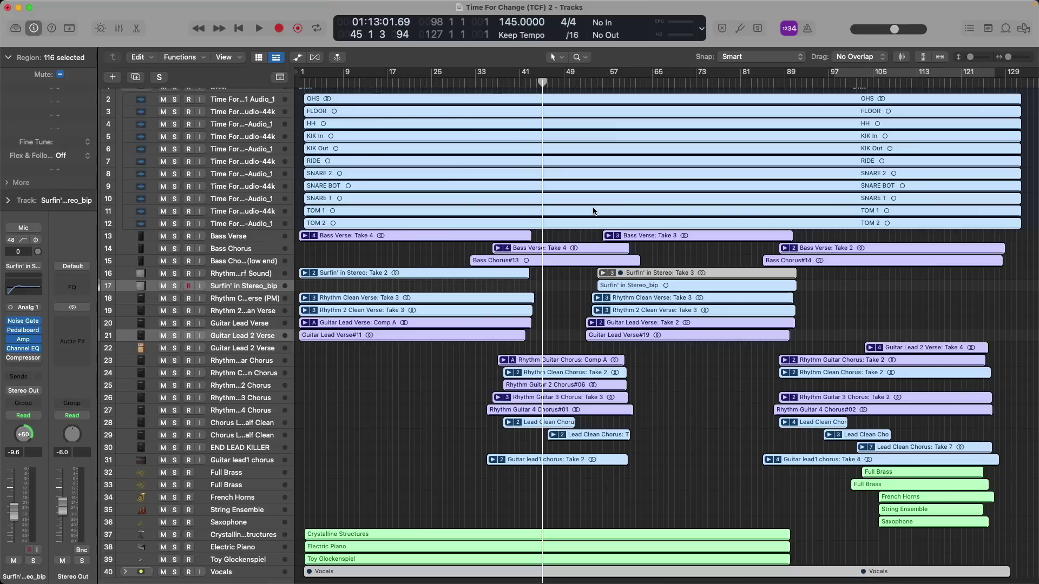
left_click(563, 280)
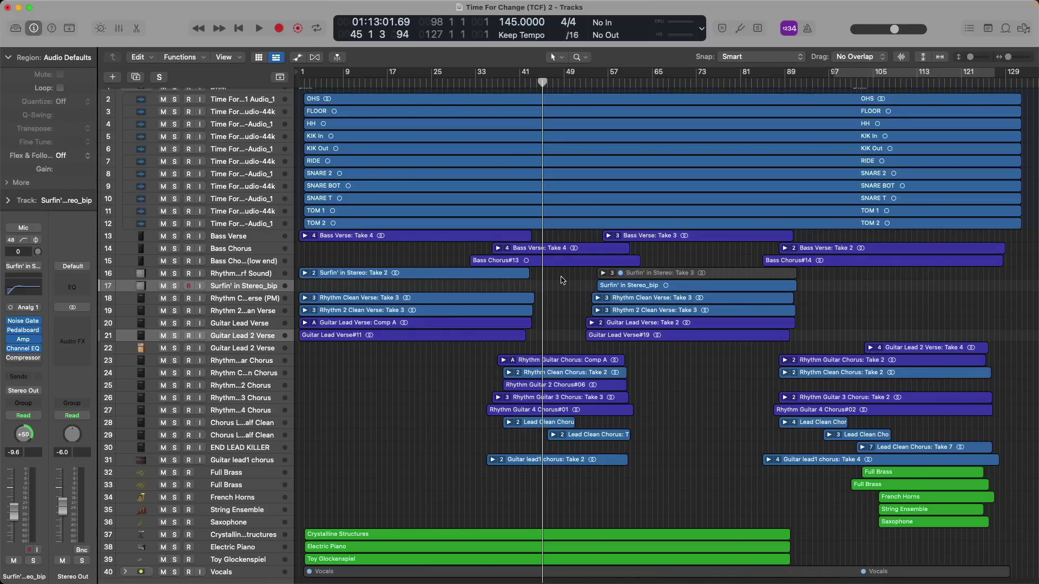